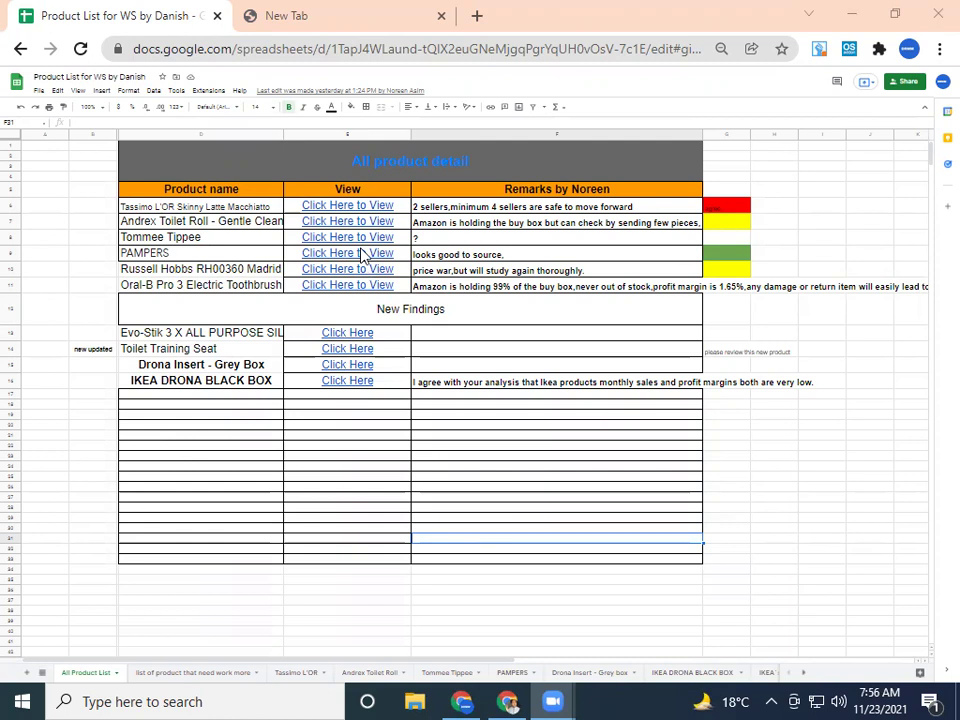
# - Open the Tassimo L'OR sheet from its View link in the product list and examine its product and profit calculation rows
pyautogui.moveTo(364, 205)
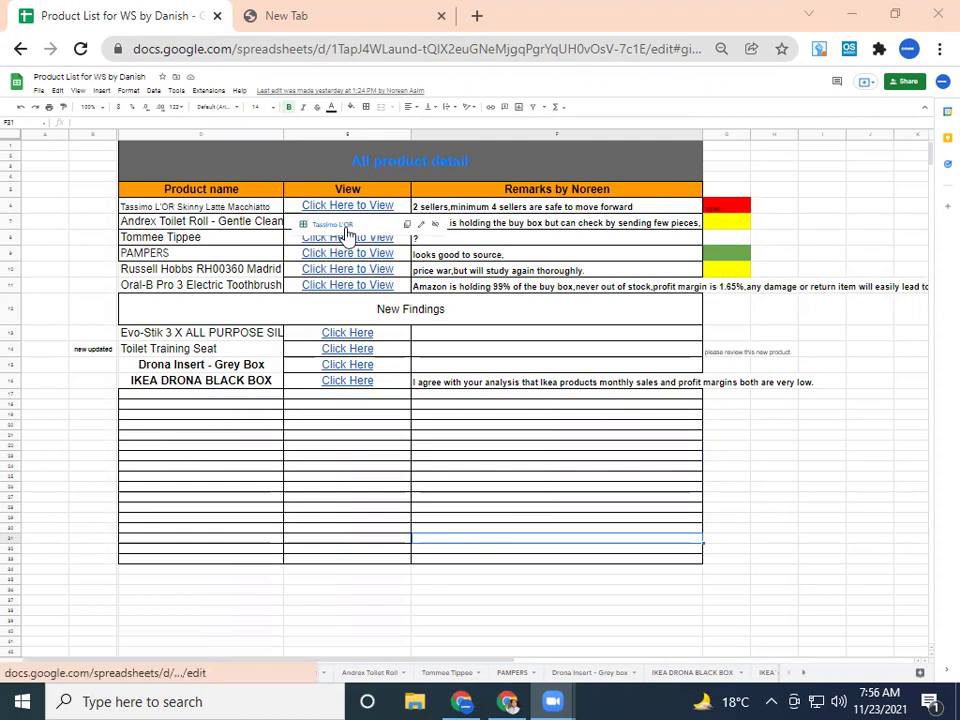
pyautogui.click(346, 233)
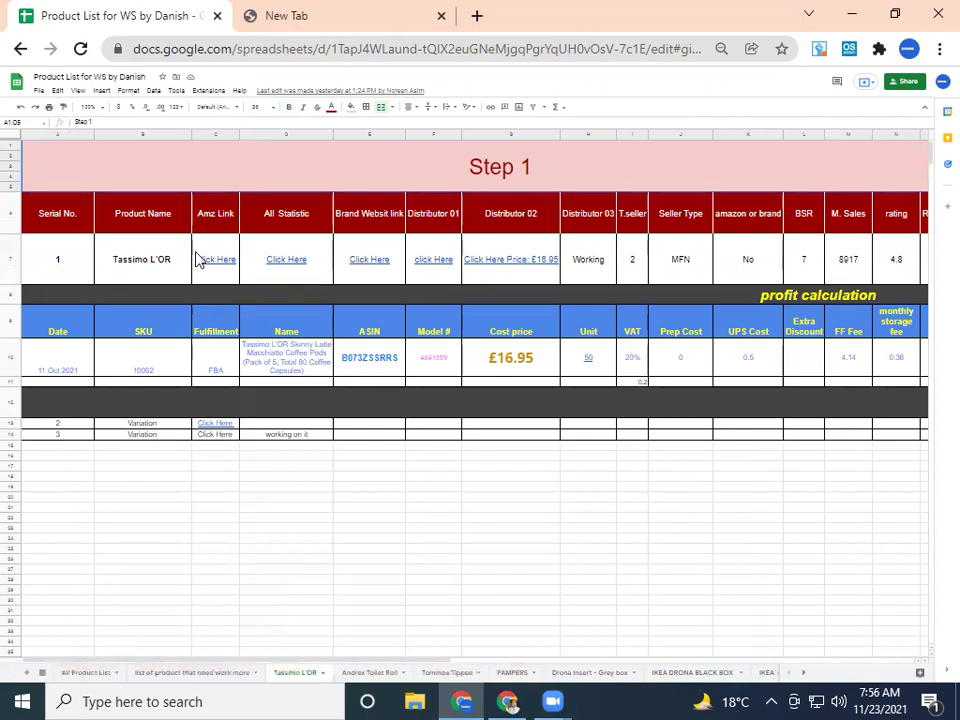
pyautogui.click(80, 267)
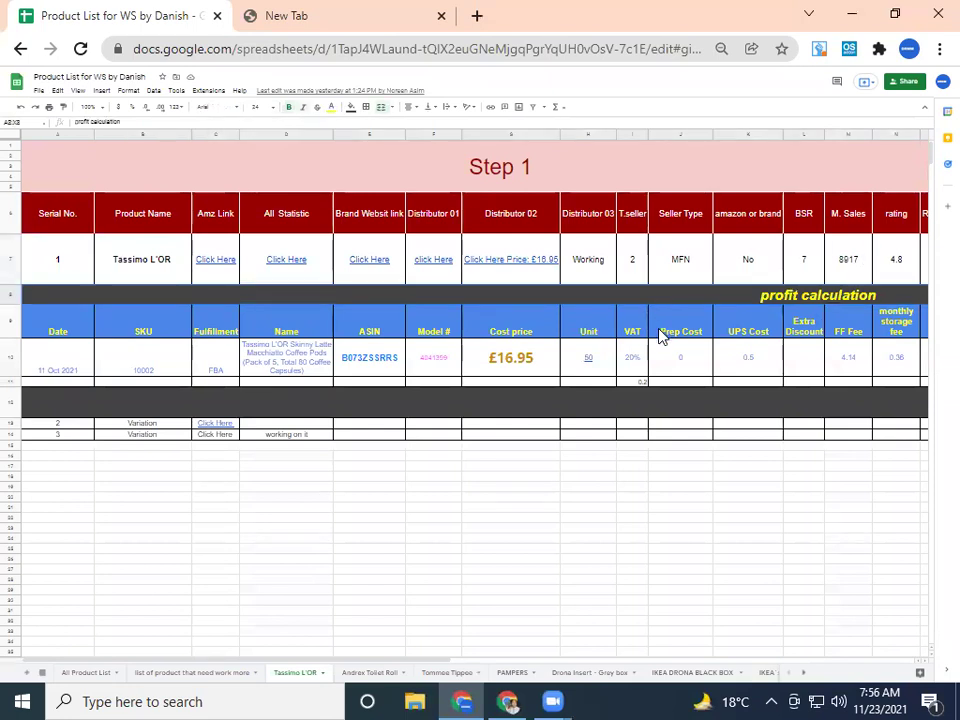
pyautogui.click(680, 360)
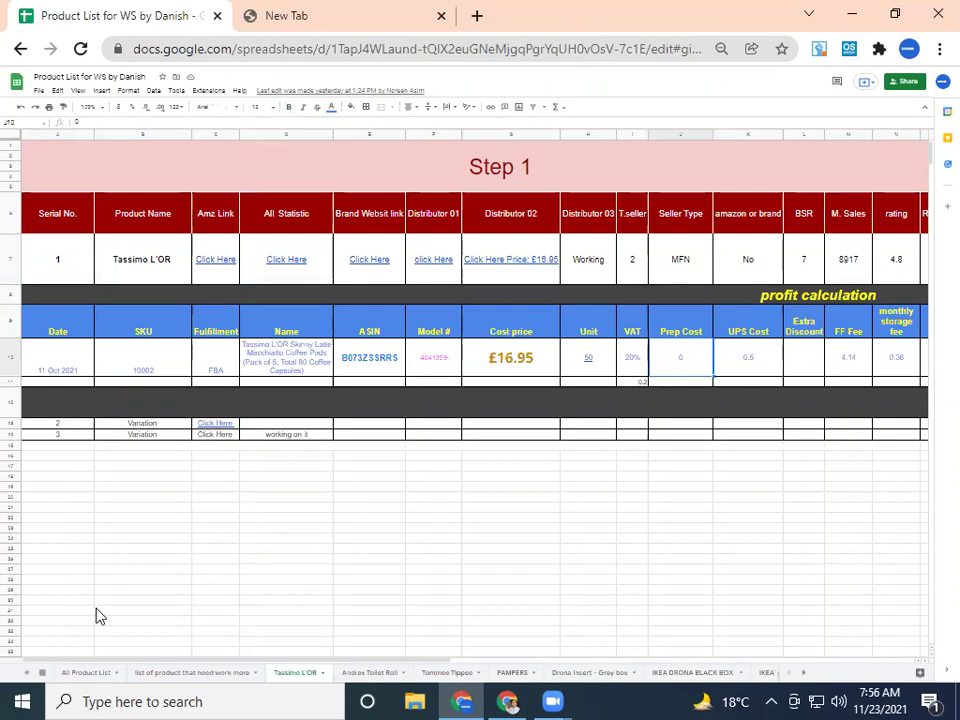
# - Return to the All Product List sheet and review its product name and remarks columns
pyautogui.click(80, 655)
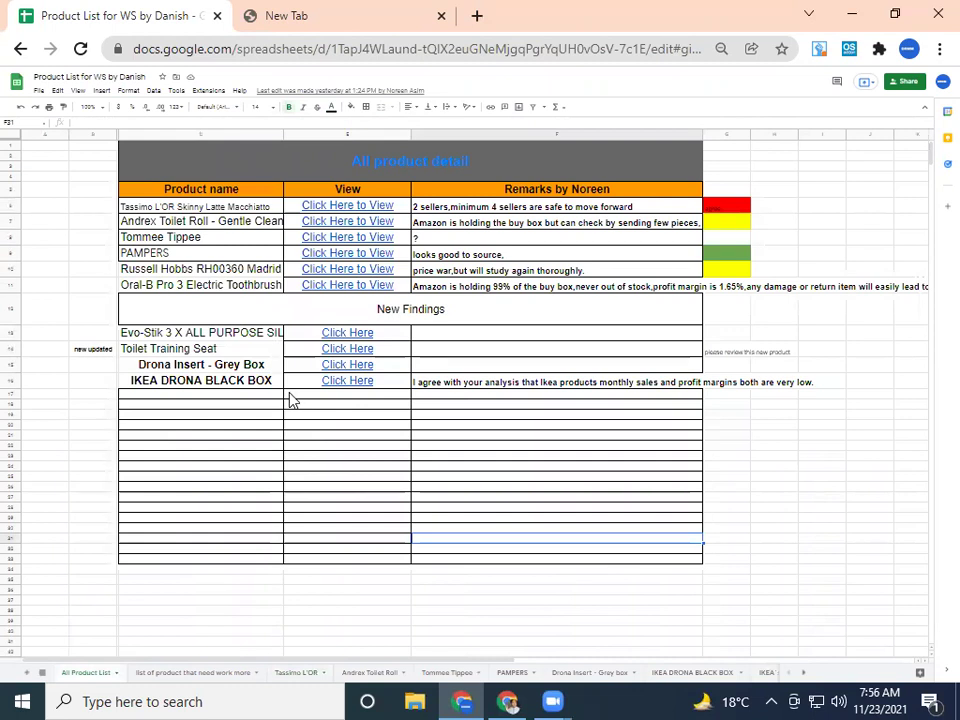
pyautogui.click(210, 207)
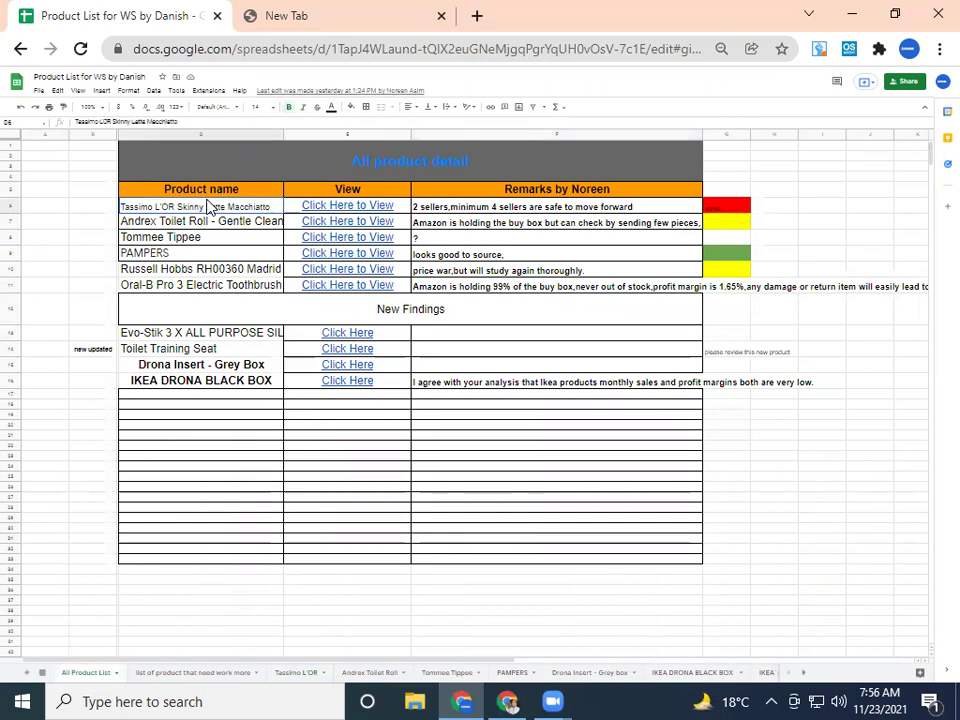
pyautogui.click(518, 195)
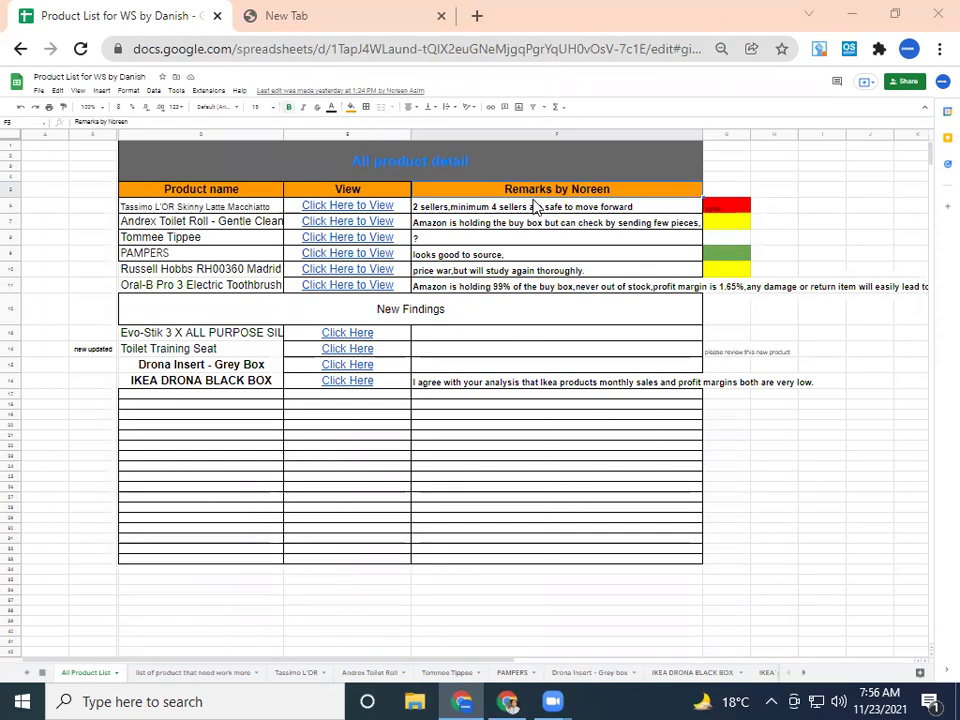
pyautogui.click(535, 437)
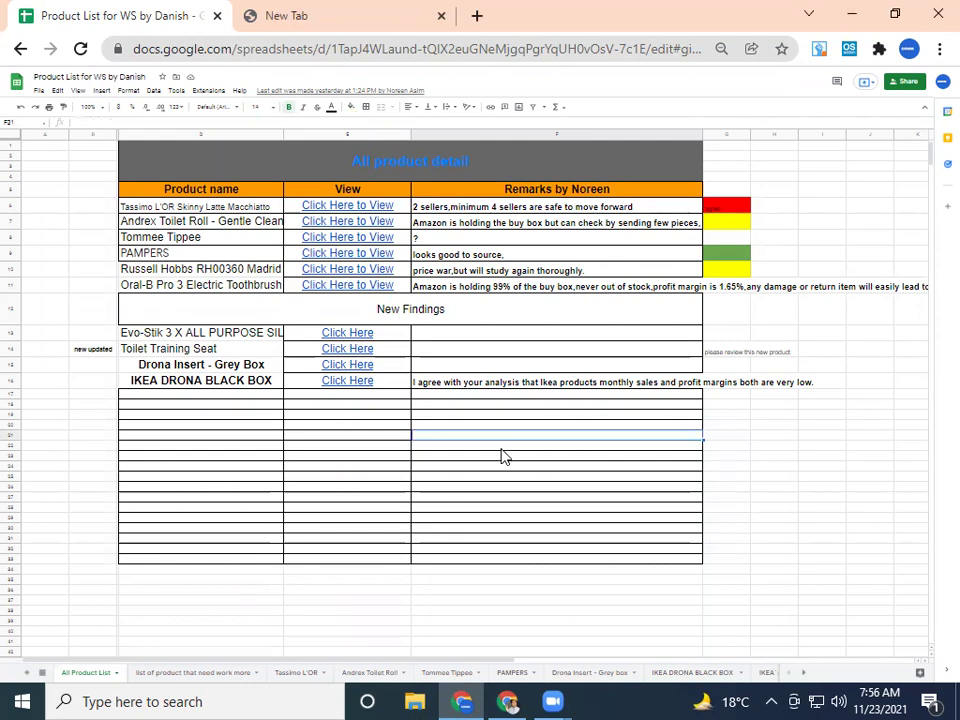
# - Open the Tassimo L'OR sheet from the product list again and follow its All Statistic link
pyautogui.moveTo(289, 257)
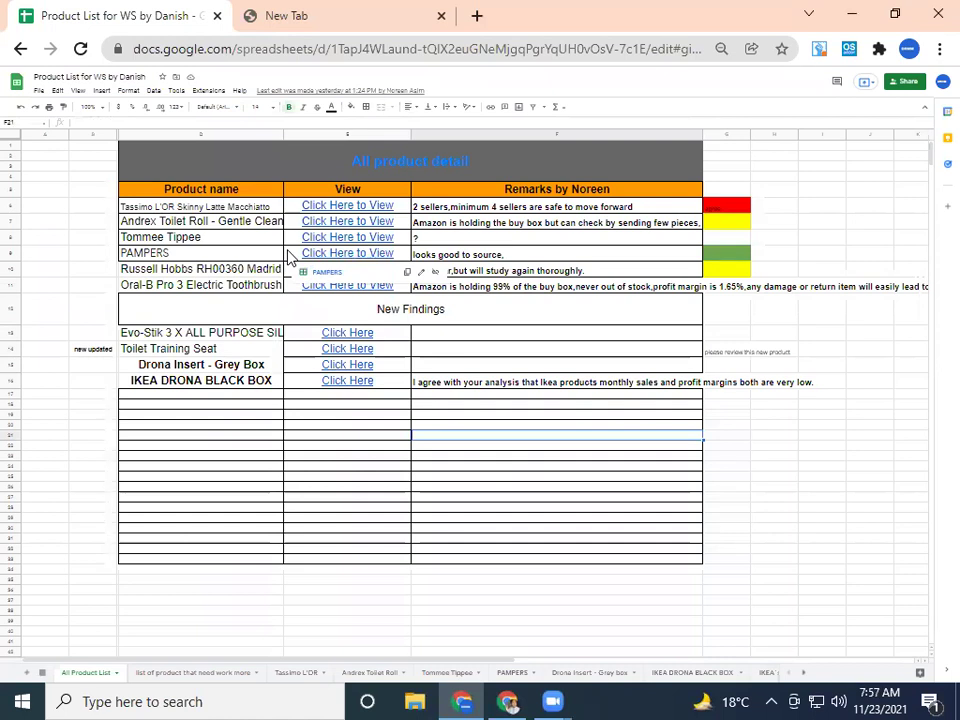
pyautogui.click(318, 207)
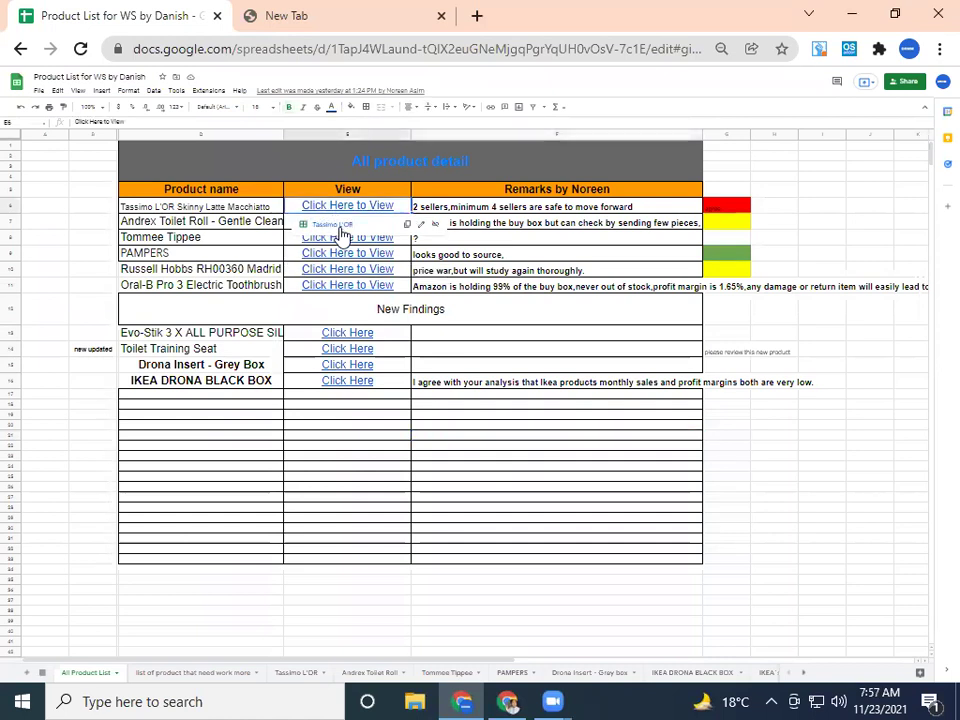
pyautogui.click(333, 224)
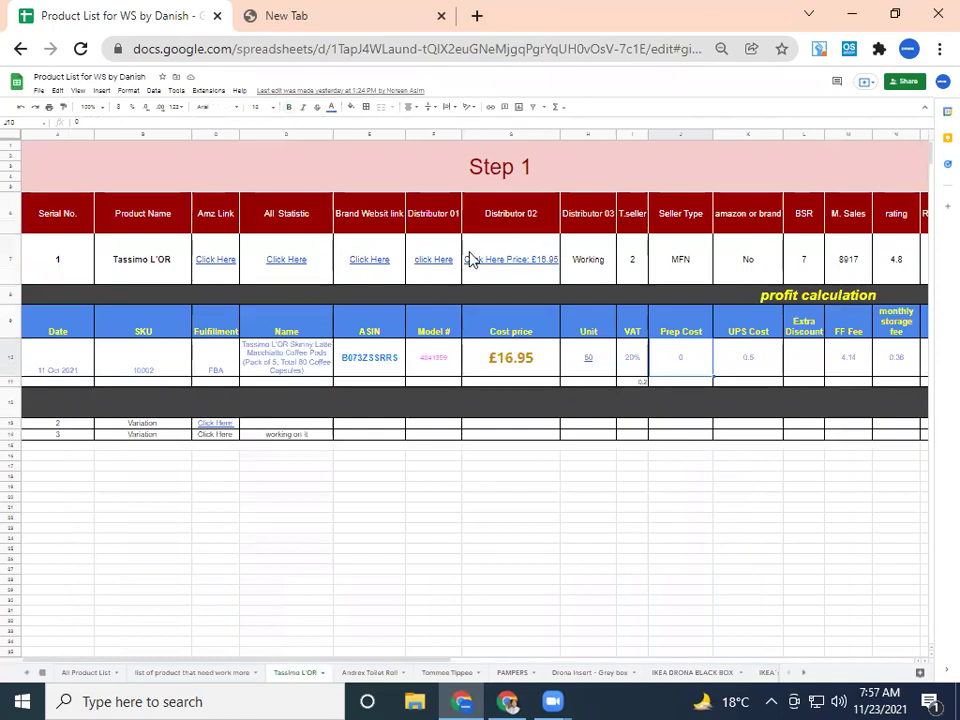
pyautogui.moveTo(444, 265)
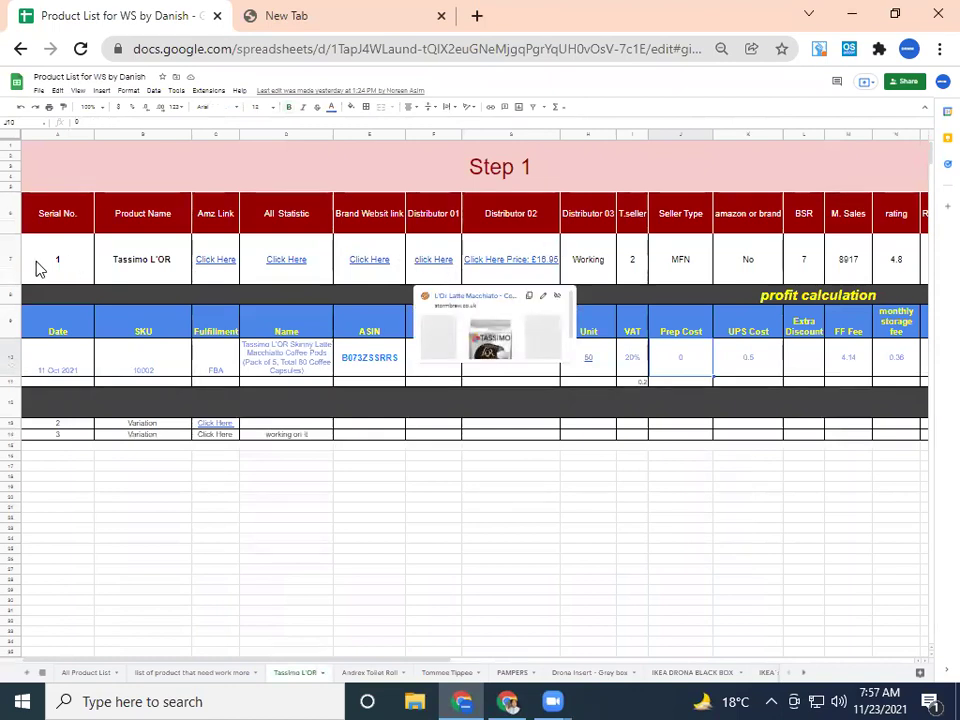
pyautogui.click(221, 214)
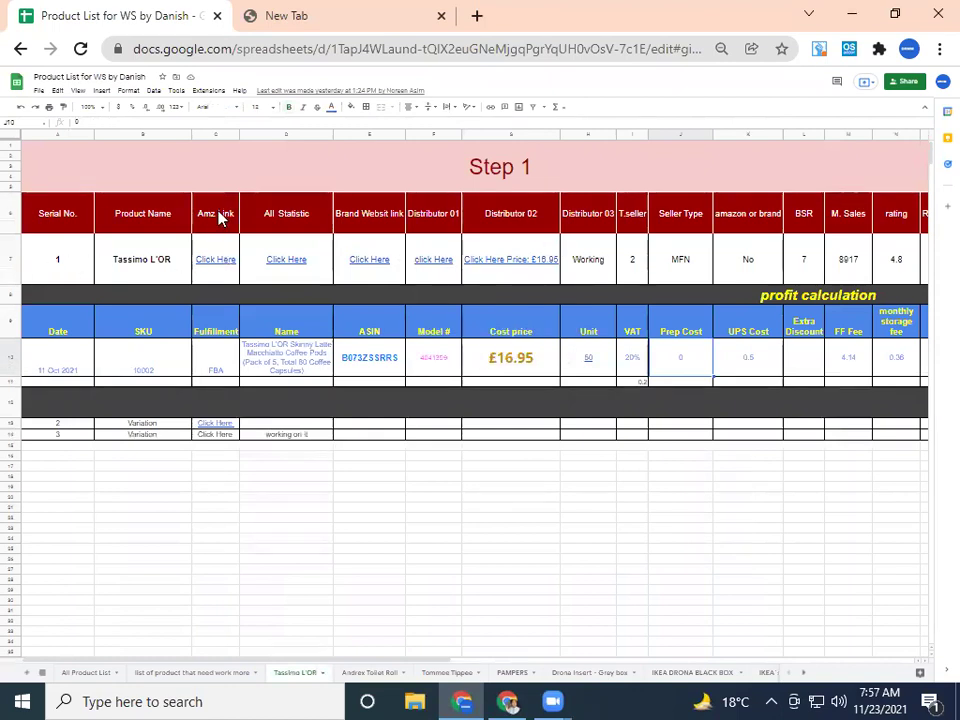
pyautogui.click(287, 228)
pyautogui.moveTo(295, 268)
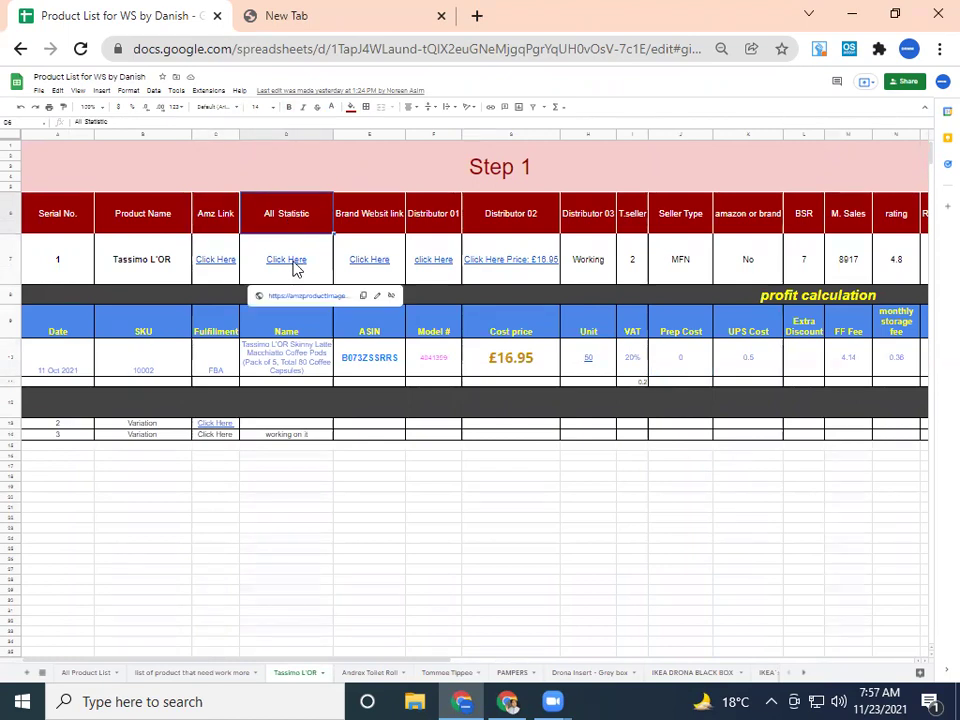
pyautogui.click(306, 298)
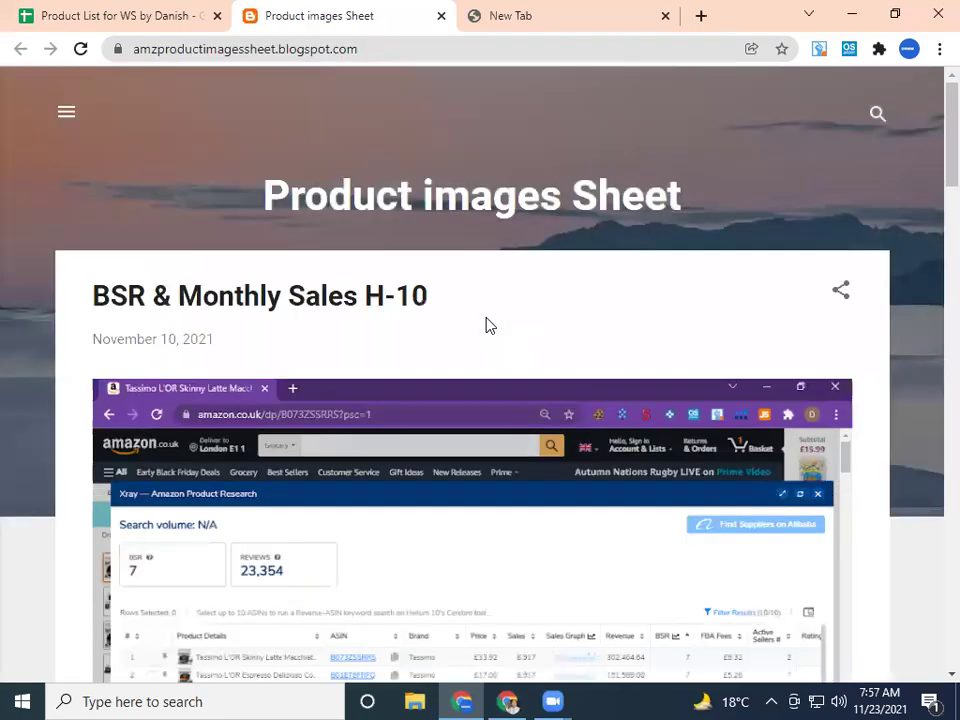
# - Look through the Tassimo L'OR statistics posts on the Product images Sheet blog down to the end of the page
pyautogui.scroll(-3, 489, 325)
pyautogui.scroll(-2, 551, 557)
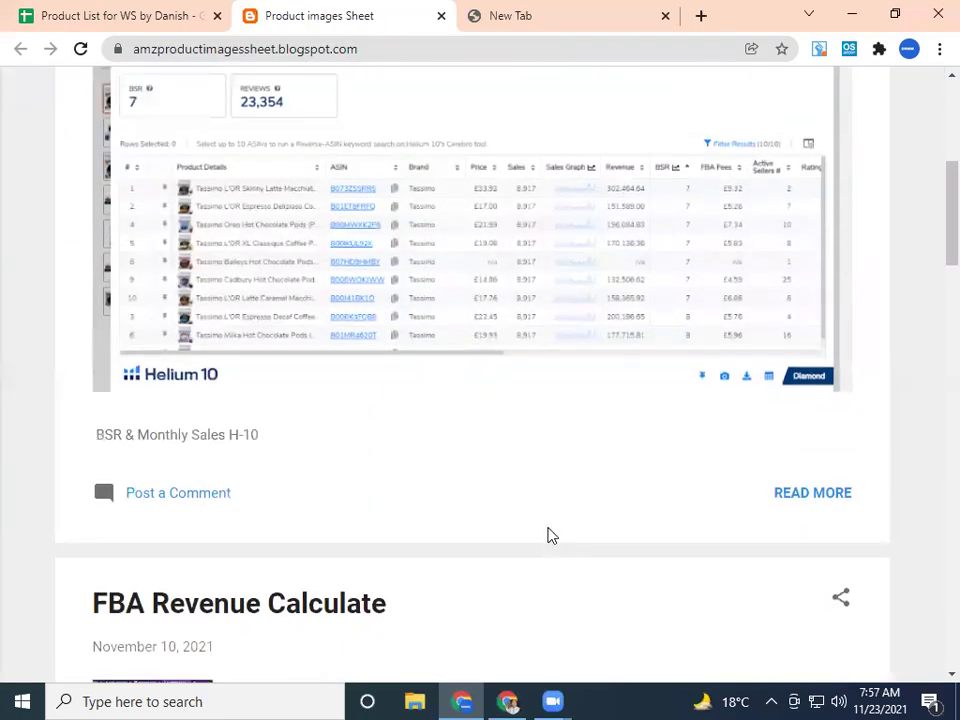
pyautogui.scroll(-4, 598, 320)
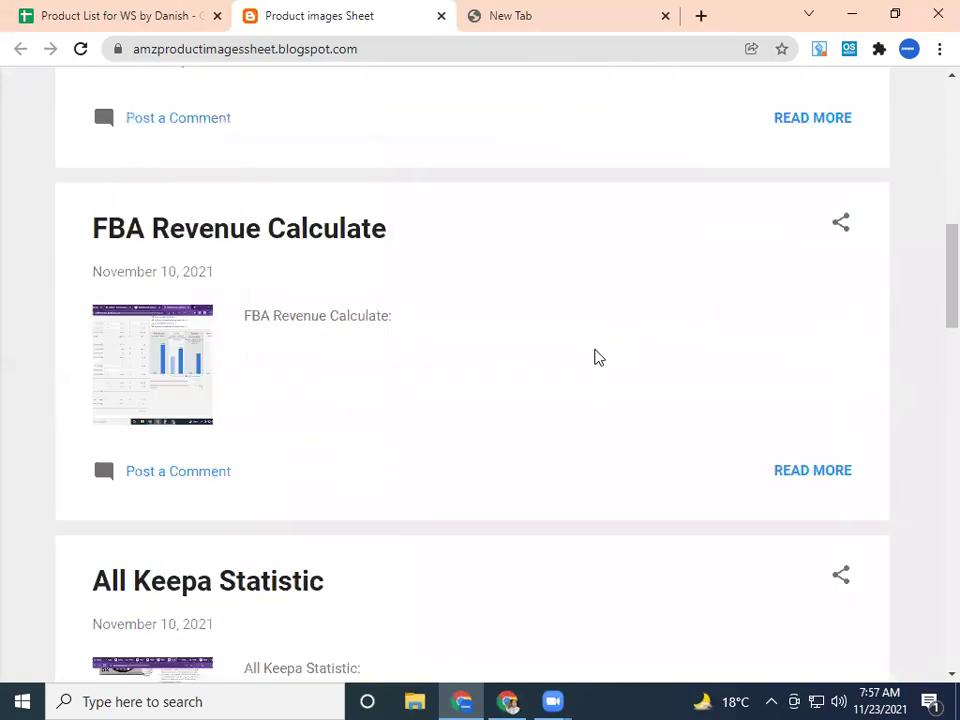
pyautogui.scroll(-5, 658, 396)
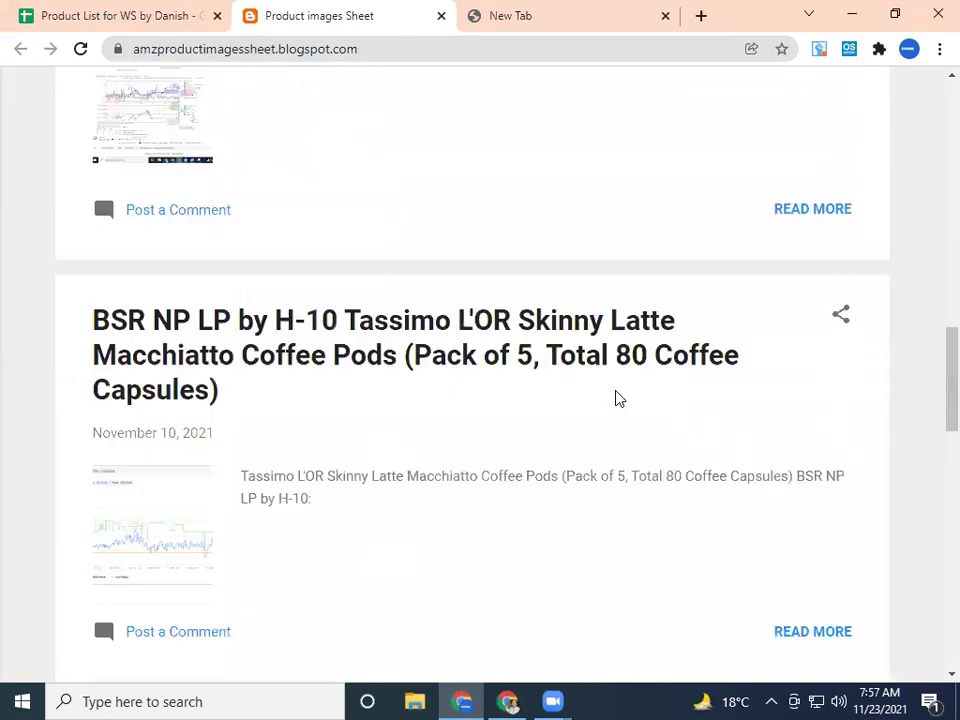
pyautogui.scroll(-5, 617, 396)
pyautogui.scroll(2, 596, 452)
pyautogui.scroll(-4, 596, 452)
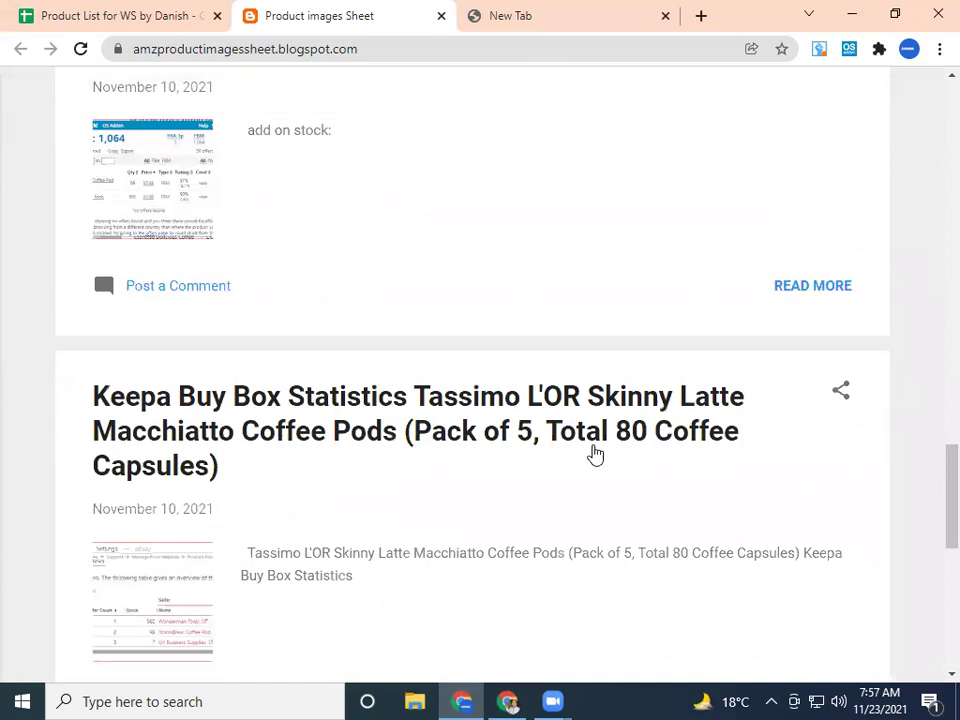
pyautogui.scroll(-7, 596, 454)
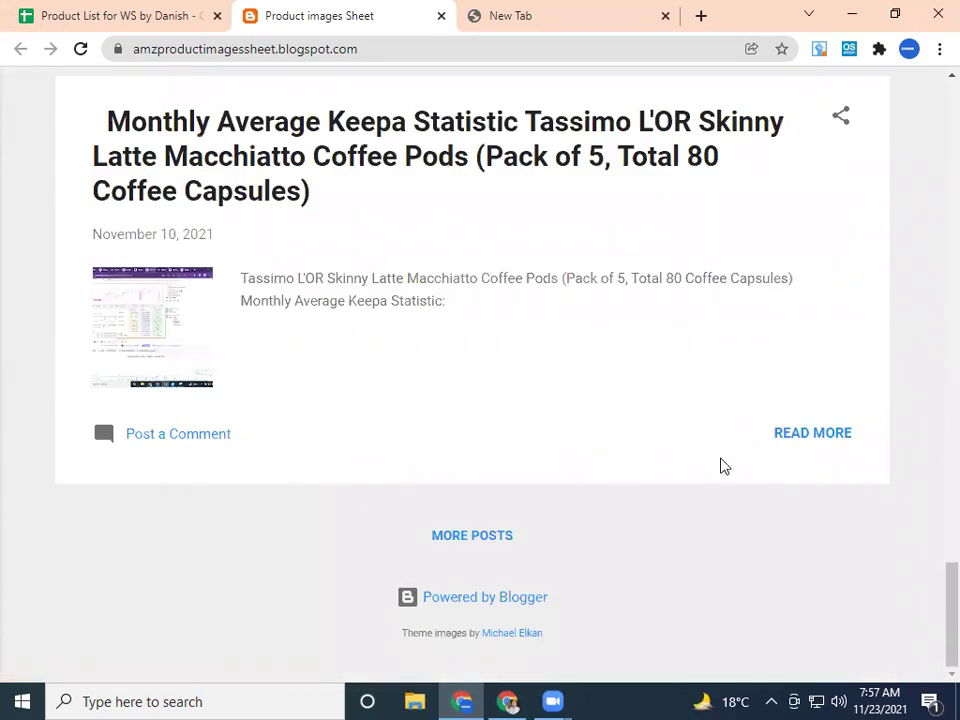
# - Load more posts on the blog and look over the H-10 stock and Keepa statistic entries
pyautogui.click(492, 541)
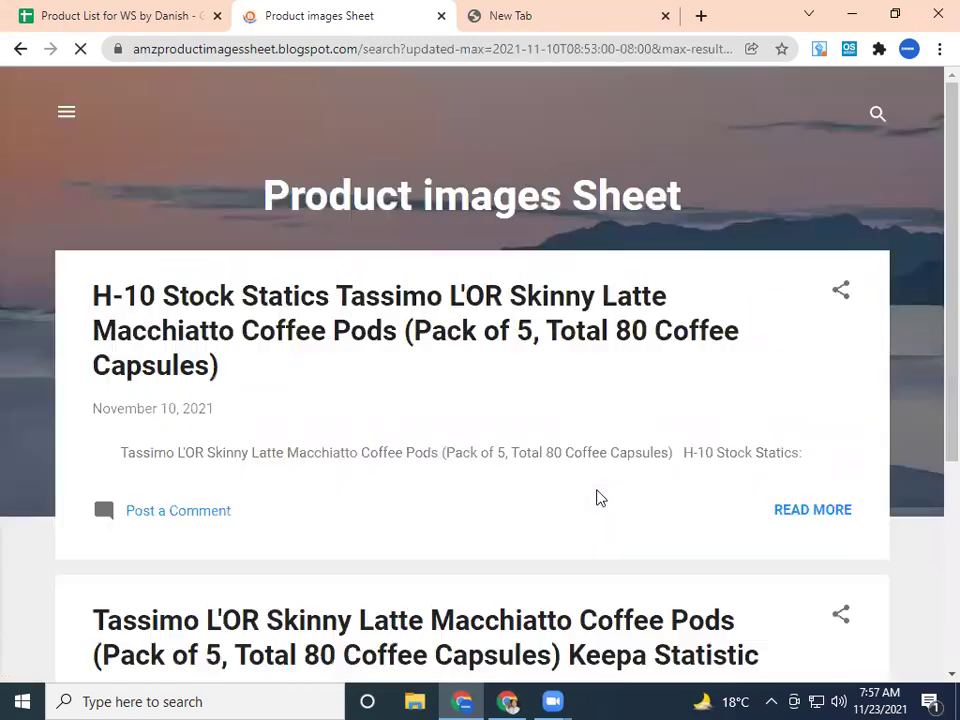
pyautogui.scroll(-7, 596, 495)
pyautogui.scroll(8, 598, 499)
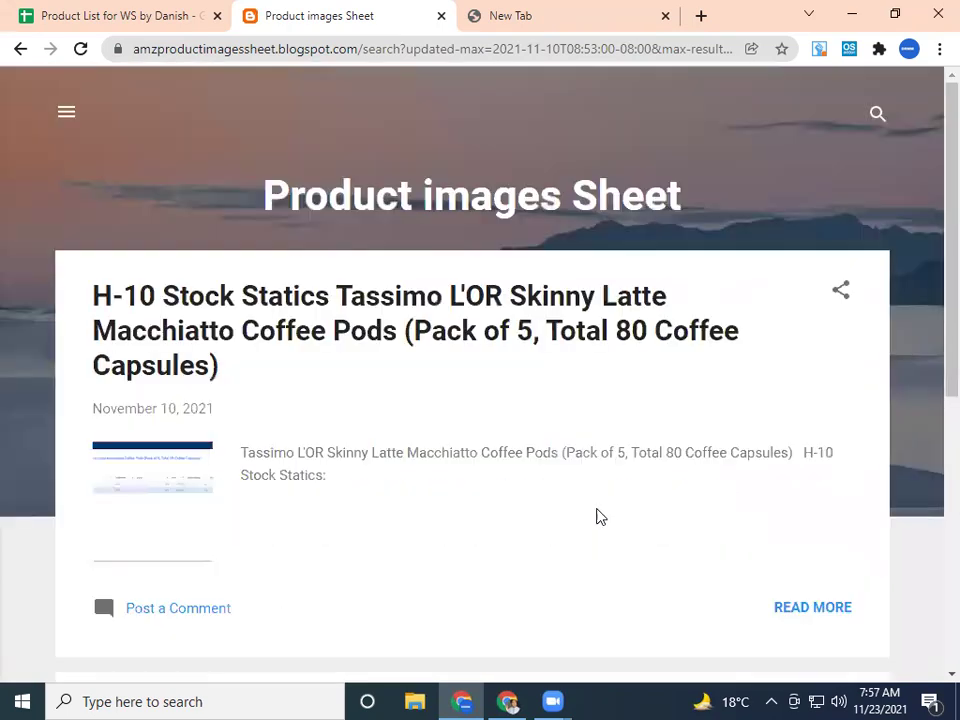
pyautogui.scroll(-3, 596, 514)
pyautogui.scroll(3, 596, 514)
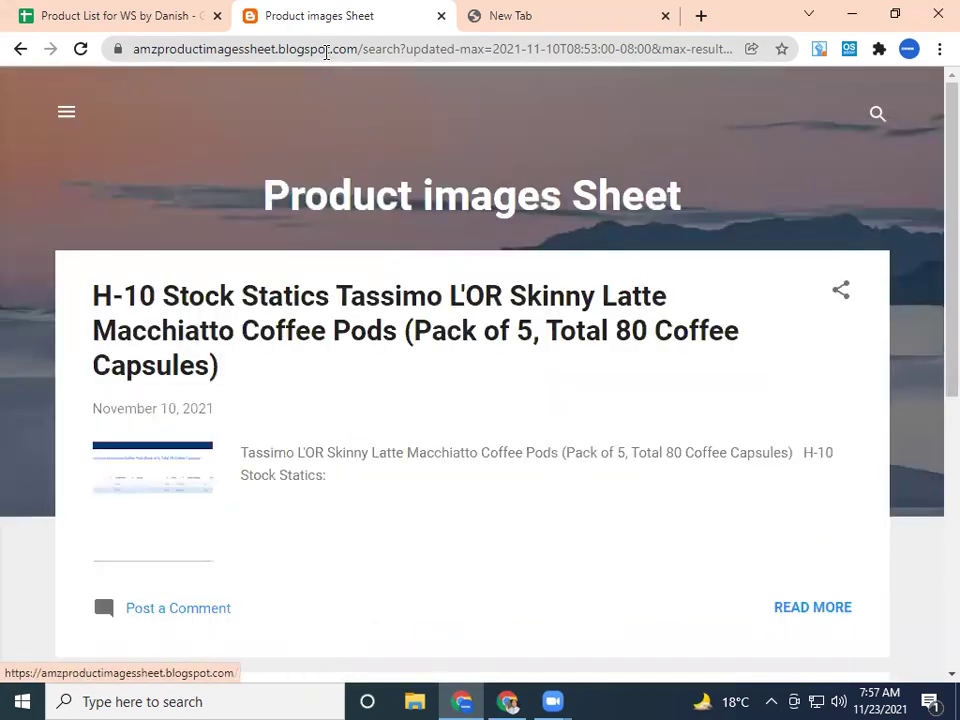
# - Select the blog page's full address, return to the product spreadsheet and select empty cell E14 on the Tassimo L'OR sheet
pyautogui.click(326, 50)
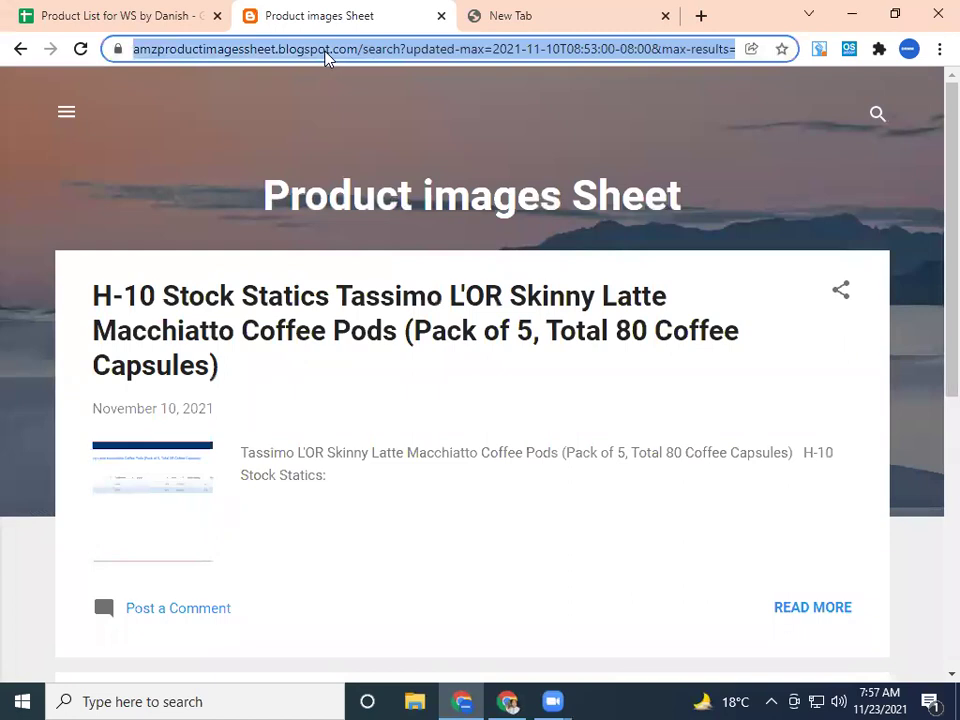
pyautogui.click(82, 10)
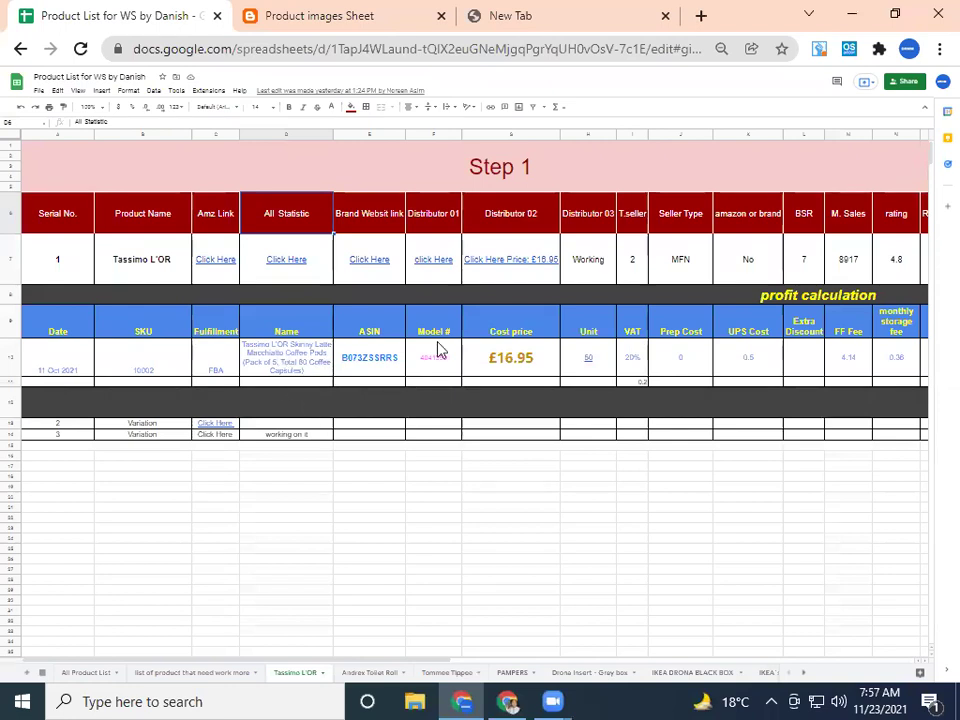
pyautogui.click(376, 437)
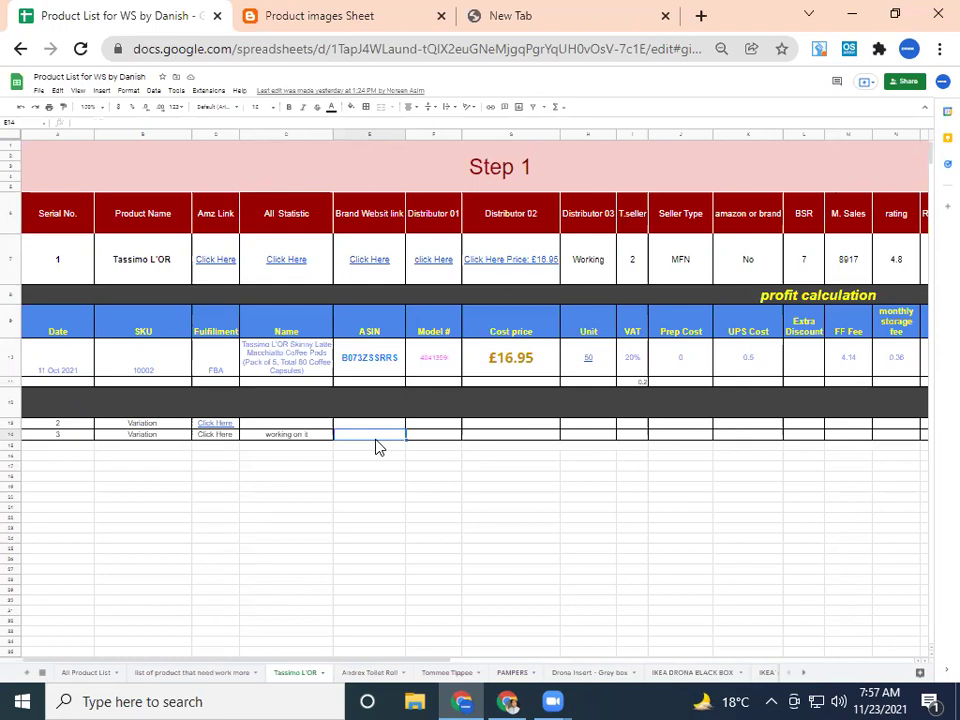
# - Look over the older posts on the Product images Sheet blog once more and return to the product spreadsheet
pyautogui.click(362, 12)
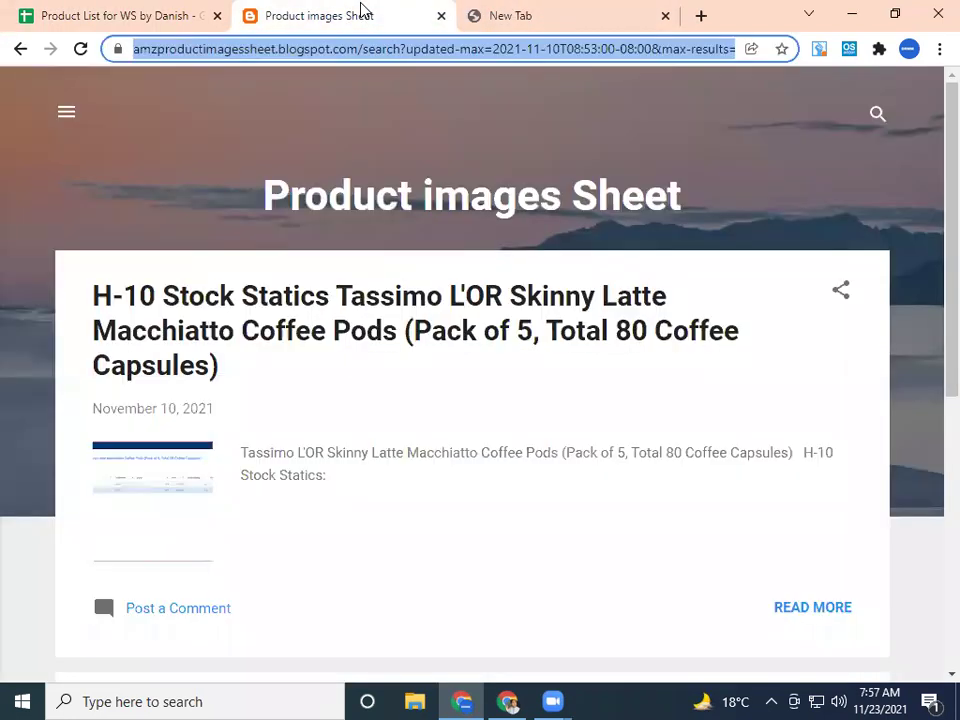
pyautogui.scroll(-5, 388, 370)
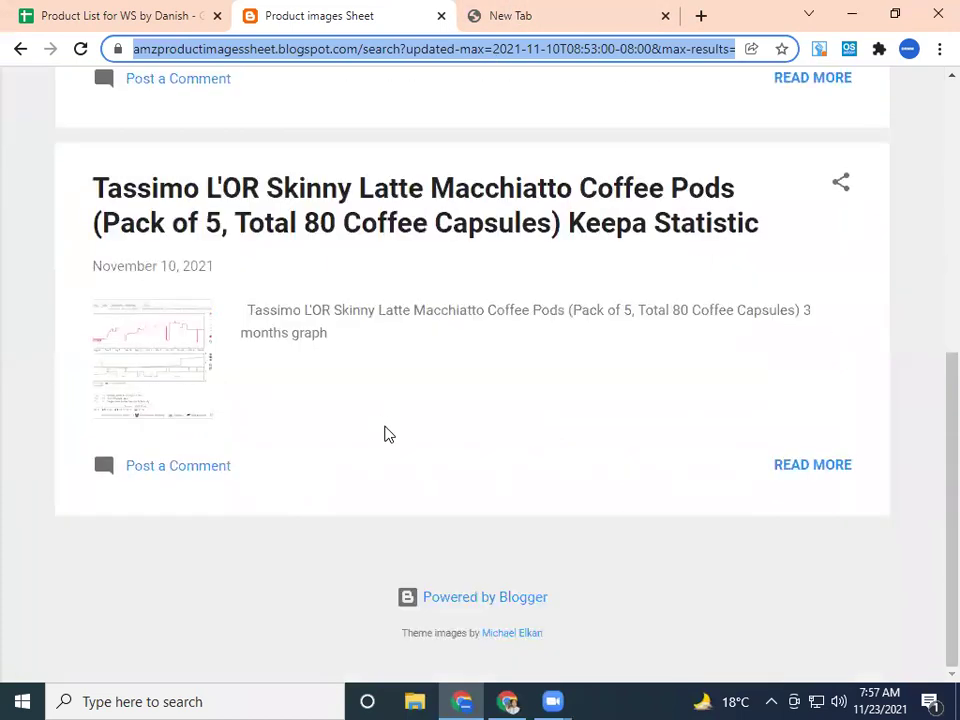
pyautogui.scroll(5, 384, 440)
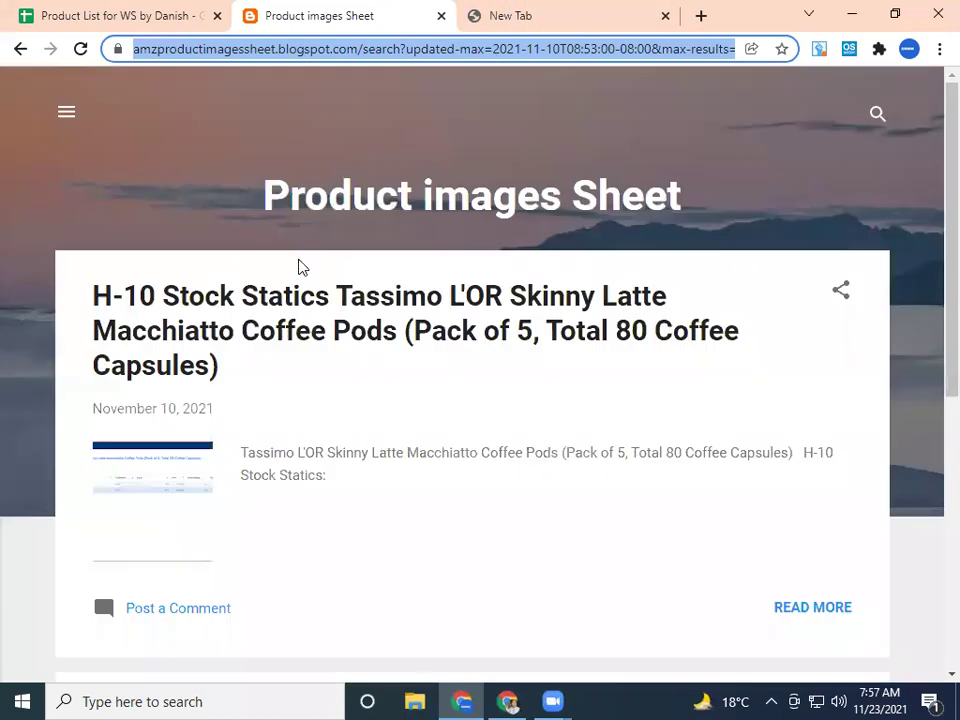
pyautogui.click(100, 8)
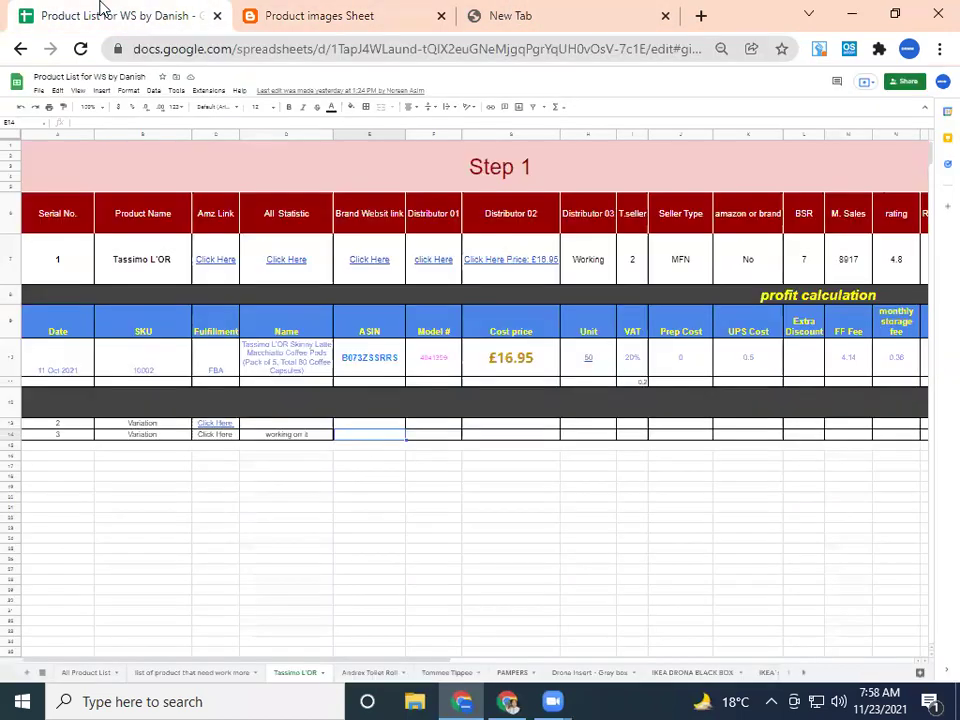
# - Load the Google home page in the blank browser tab and open Google Drive from the Google apps
pyautogui.click(608, 8)
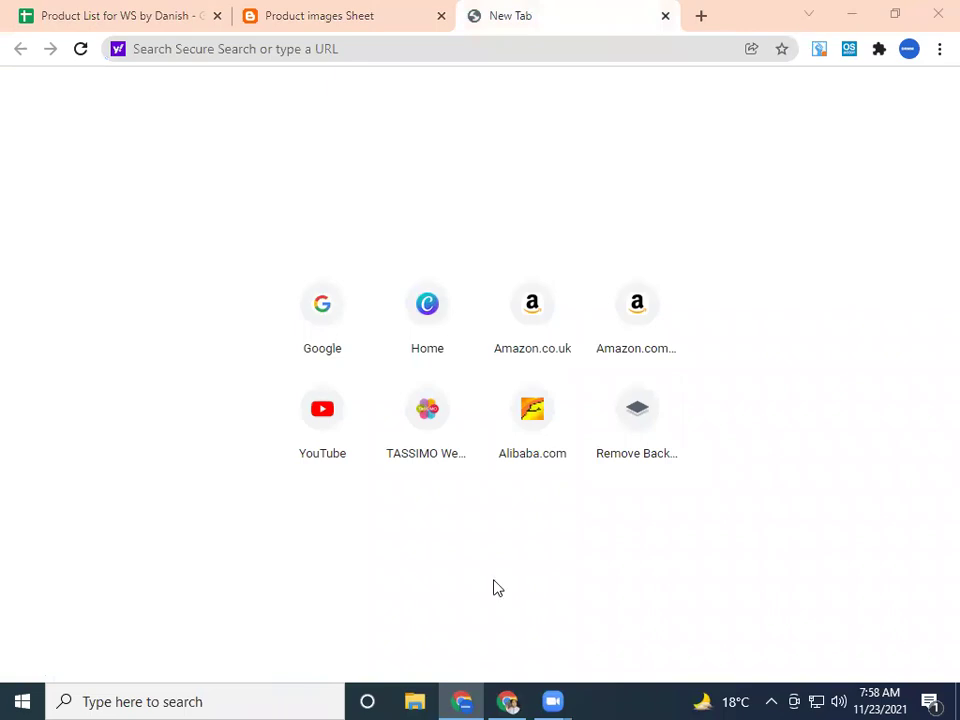
pyautogui.click(322, 318)
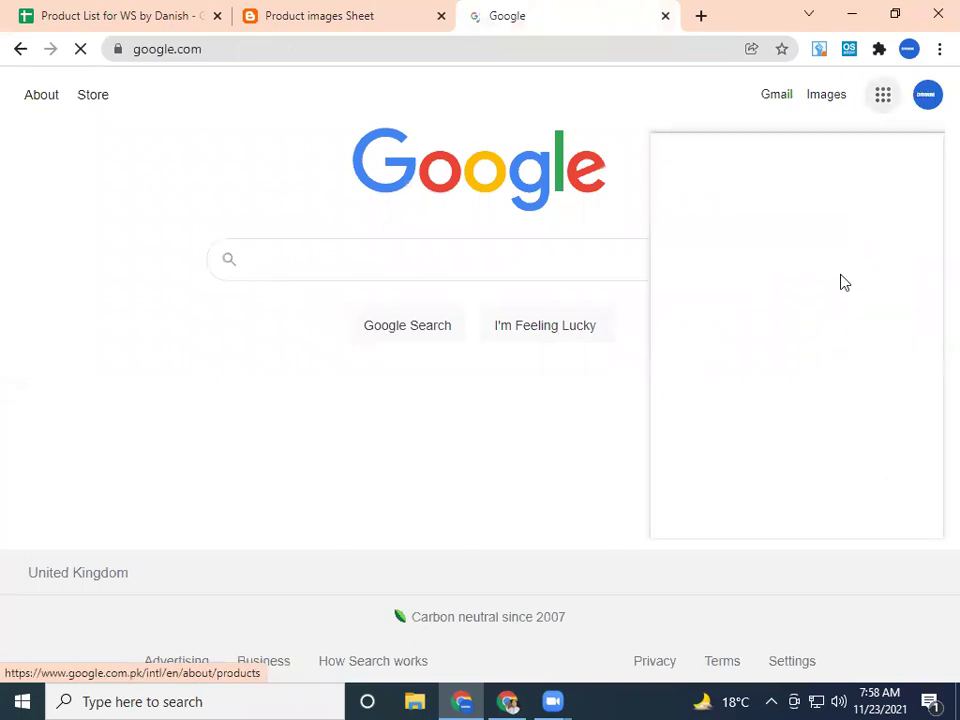
pyautogui.scroll(-5, 841, 290)
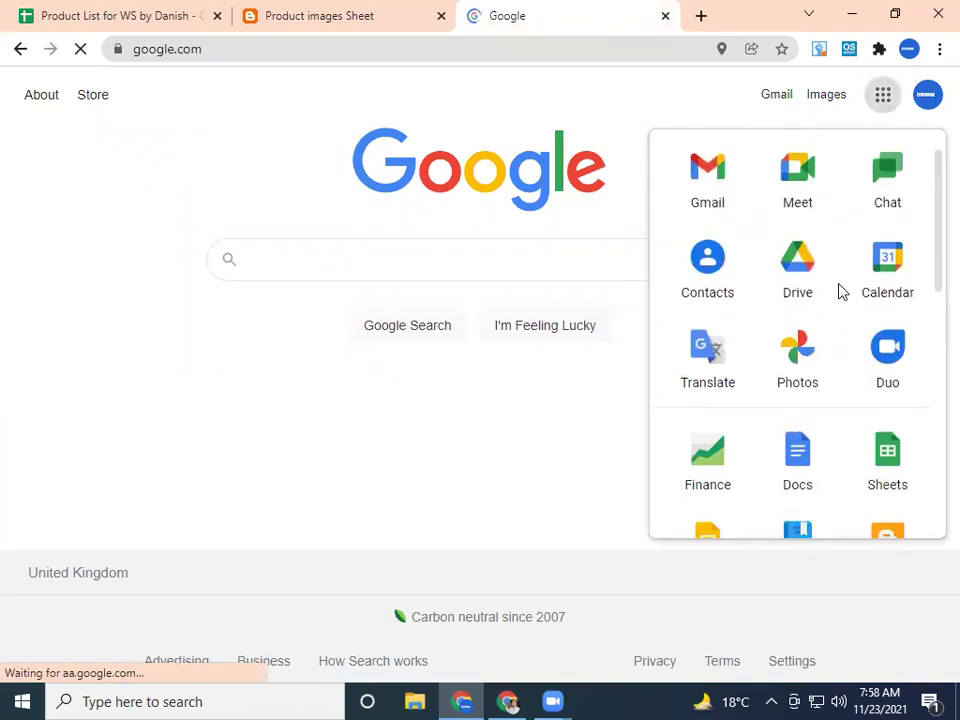
pyautogui.scroll(-3, 842, 340)
pyautogui.scroll(8, 842, 347)
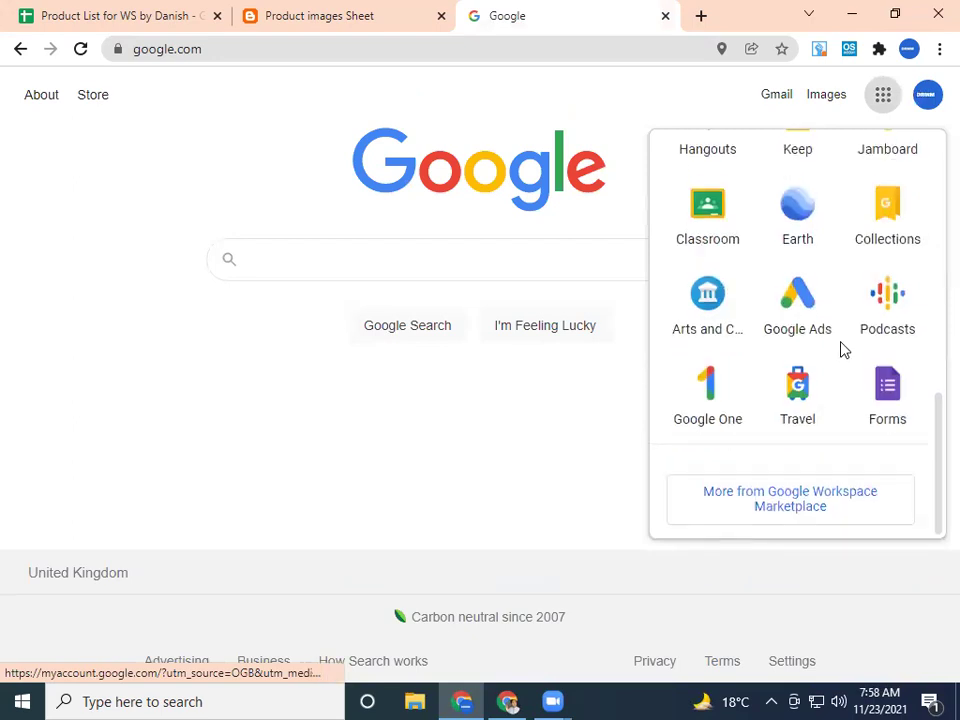
pyautogui.click(797, 306)
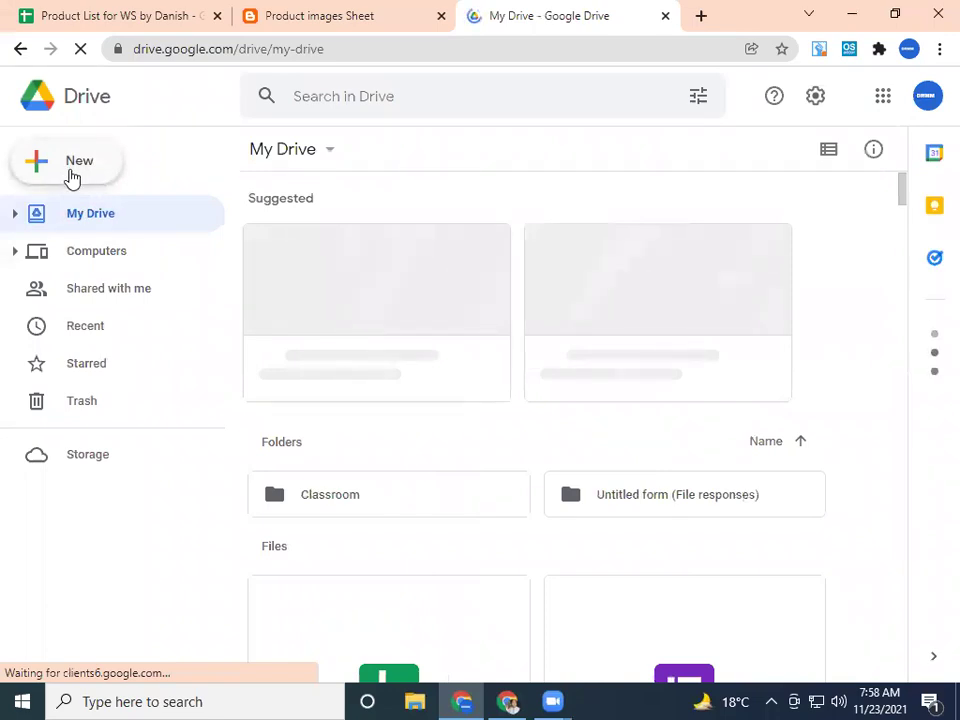
# - Create a new blank Google Sites website from Google Drive
pyautogui.click(71, 172)
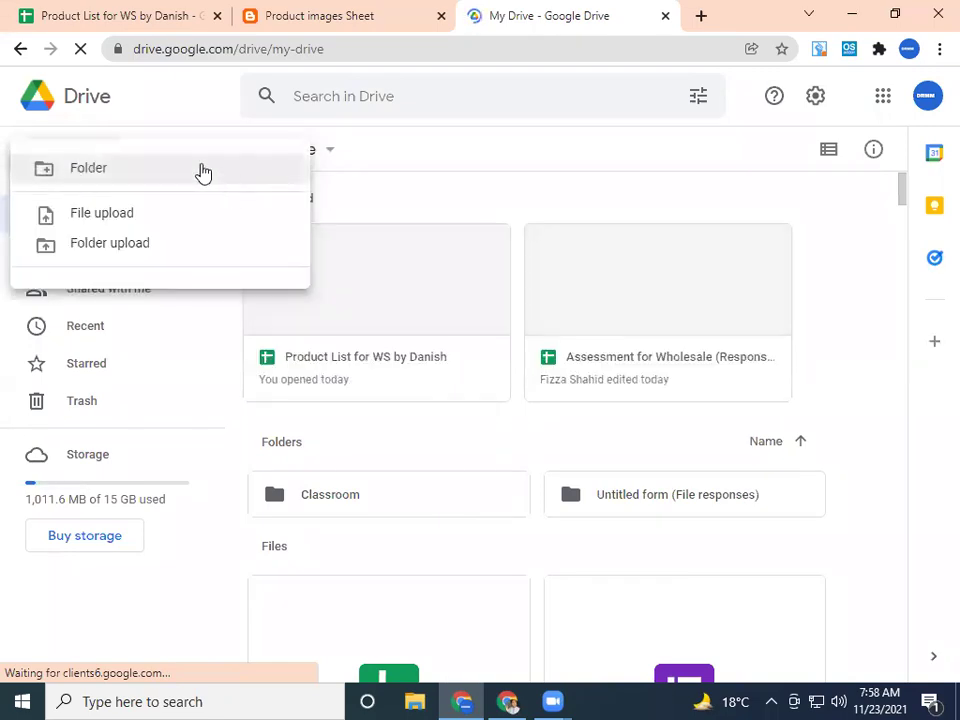
pyautogui.click(145, 137)
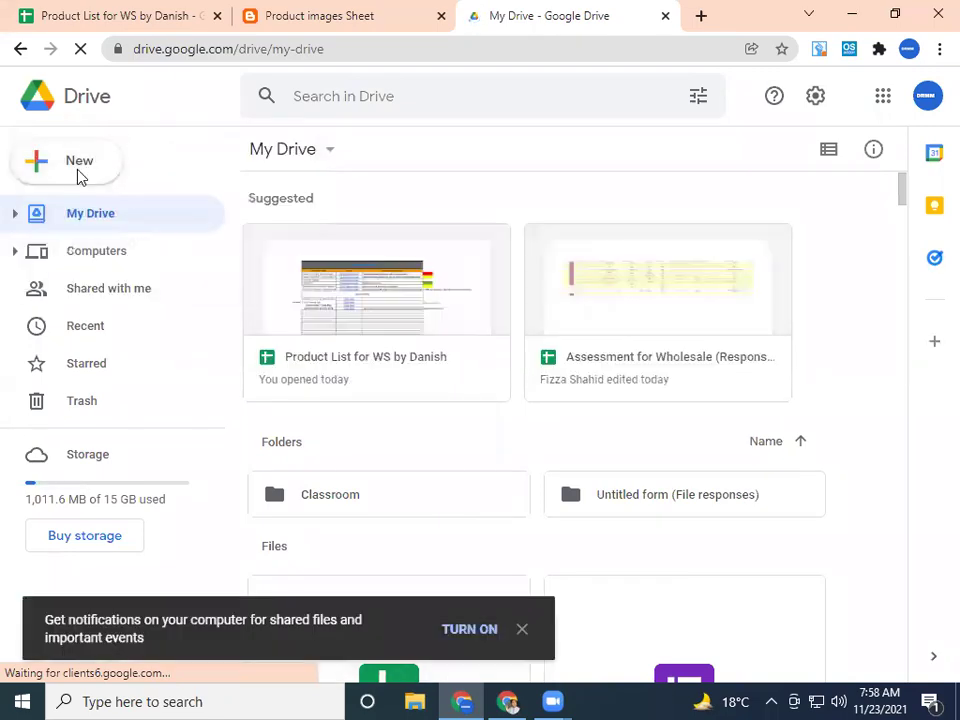
pyautogui.click(78, 174)
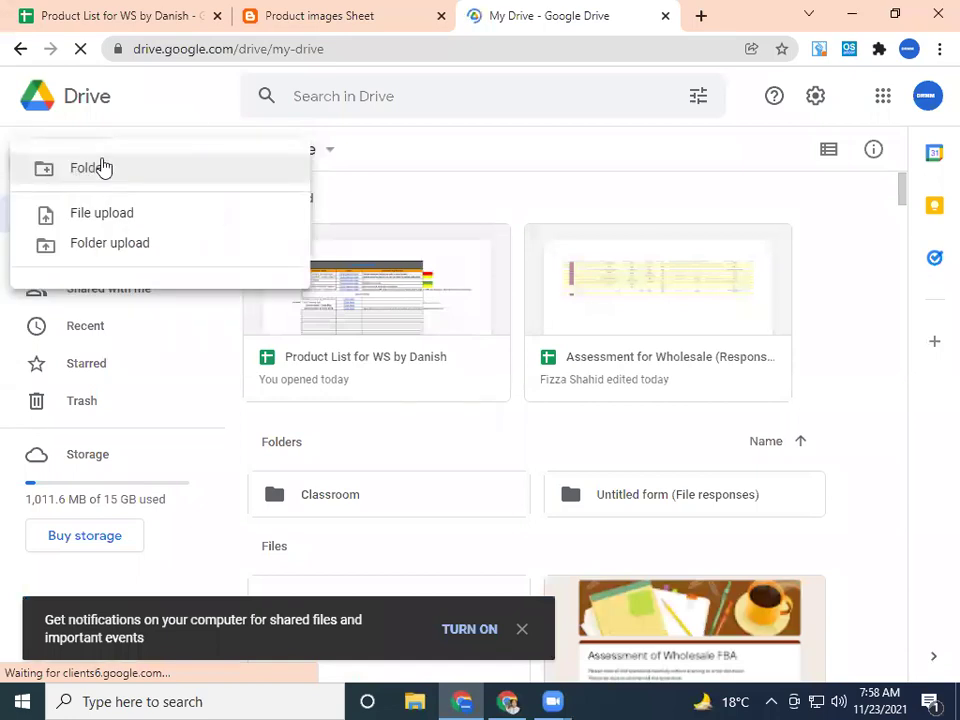
pyautogui.click(165, 136)
pyautogui.click(102, 170)
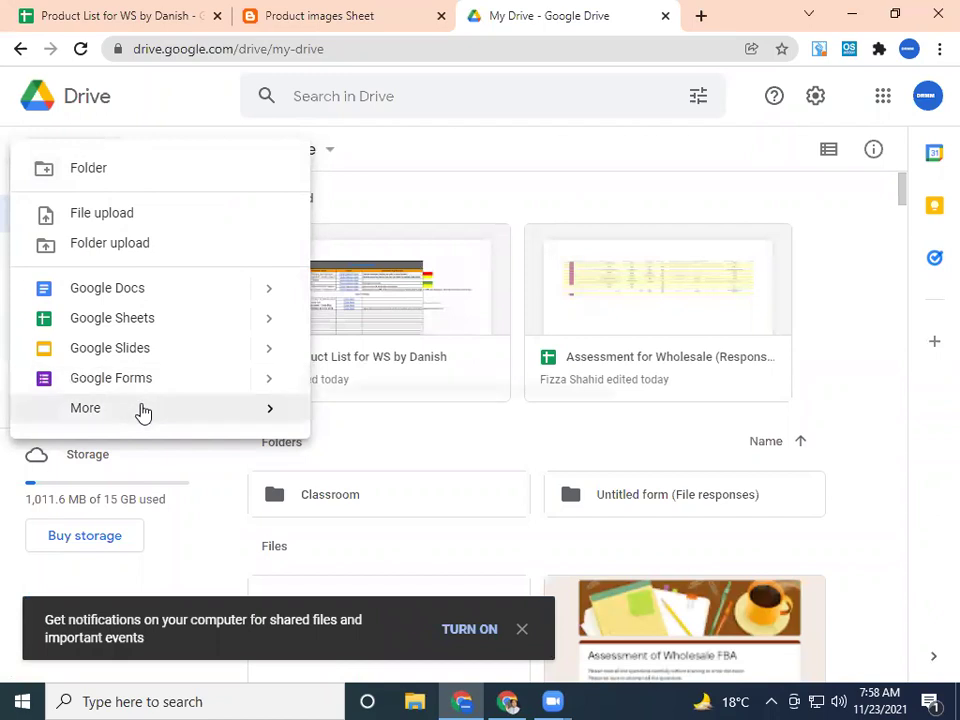
pyautogui.moveTo(141, 410)
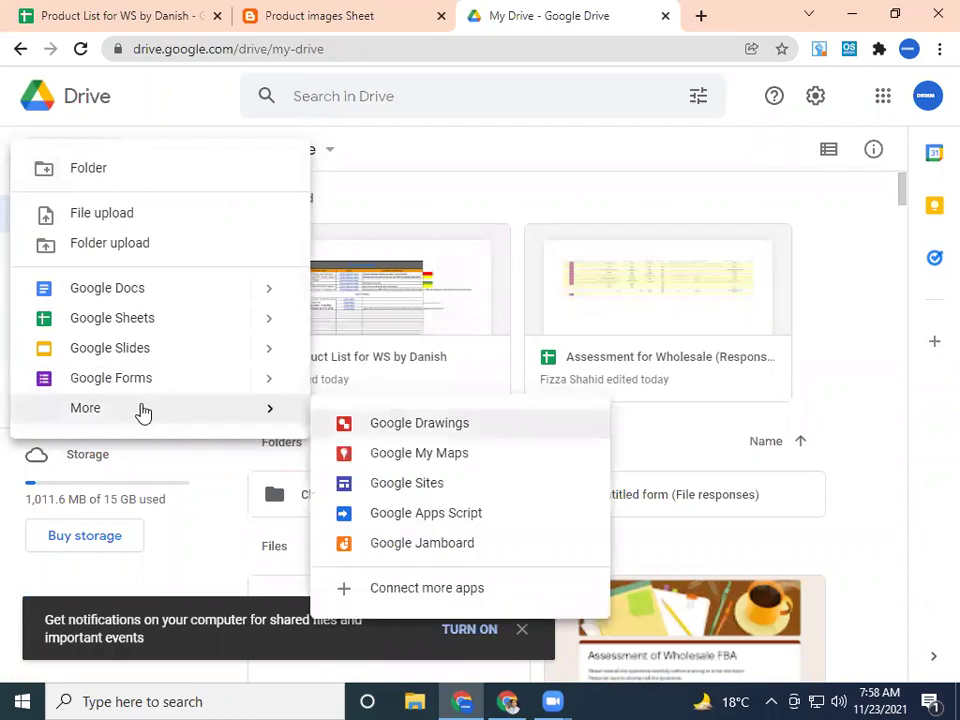
pyautogui.click(470, 490)
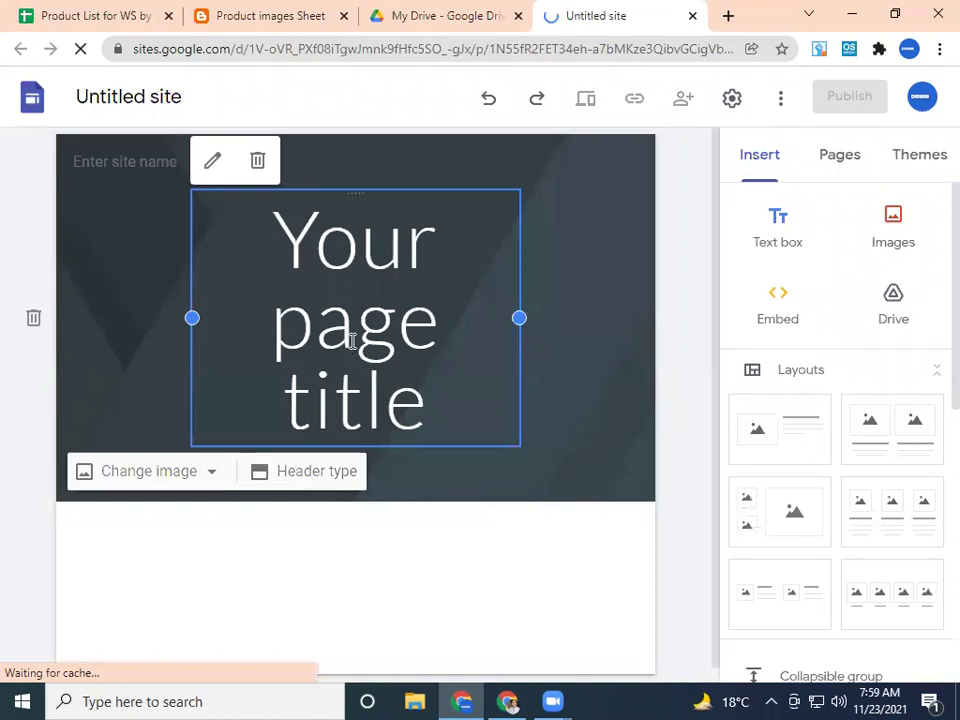
# - Replace the placeholder page title of the new site with "My Portfolio"
pyautogui.doubleClick(352, 341)
pyautogui.tripleClick(352, 341)
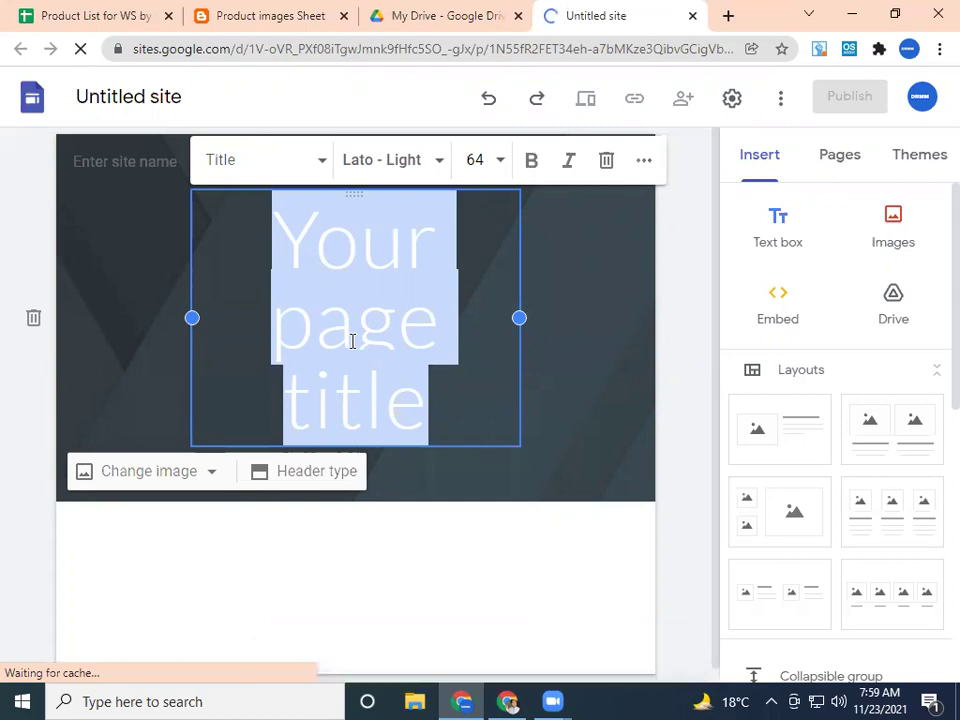
pyautogui.write('My')
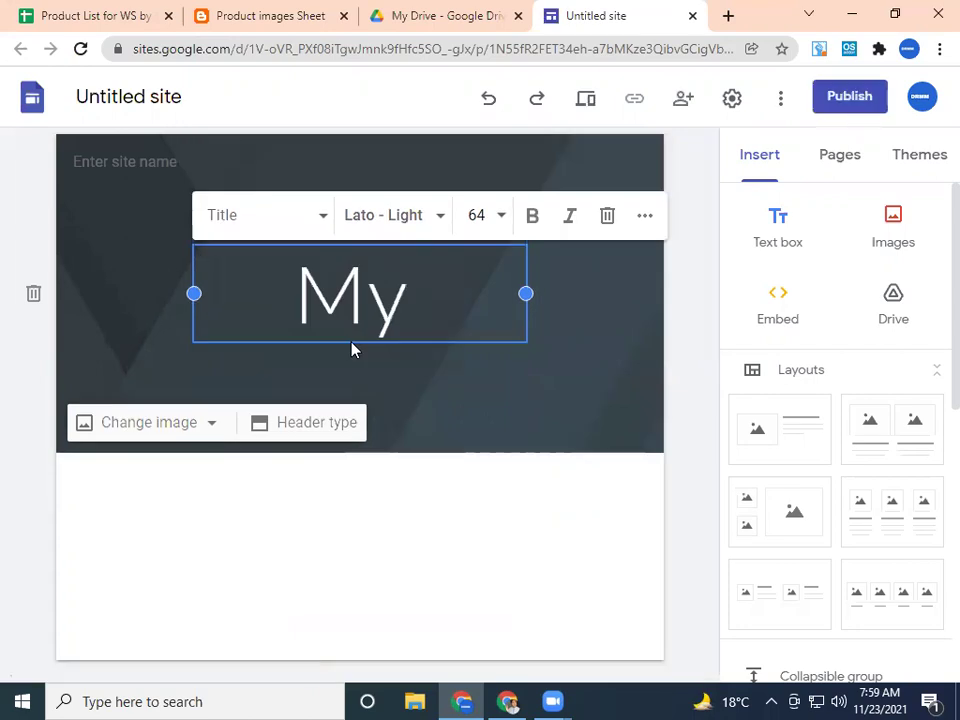
pyautogui.write(' P')
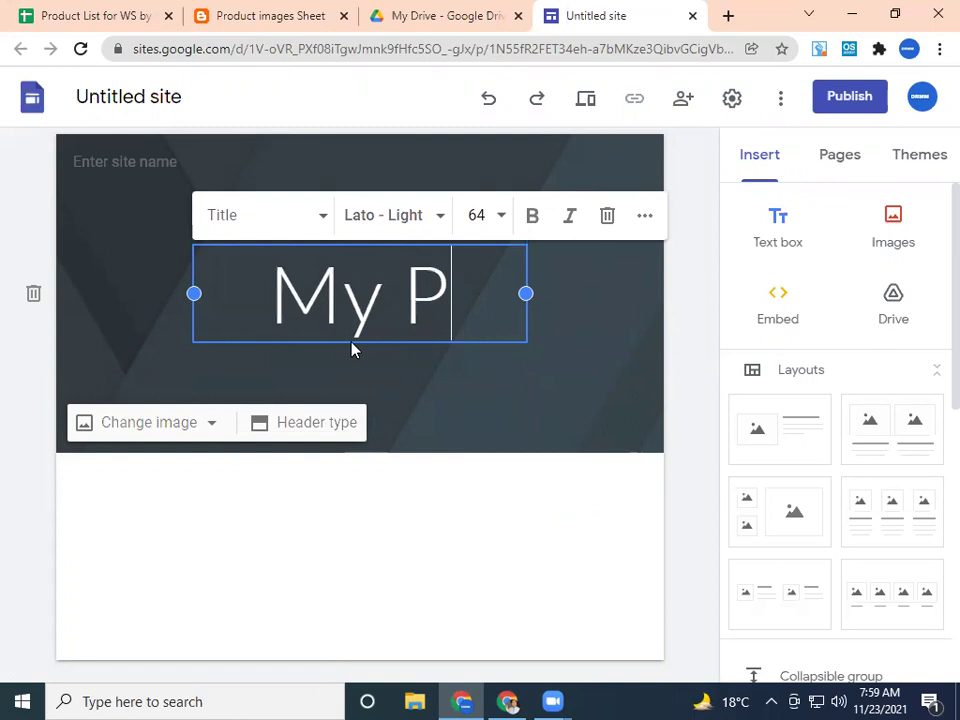
pyautogui.write('ort')
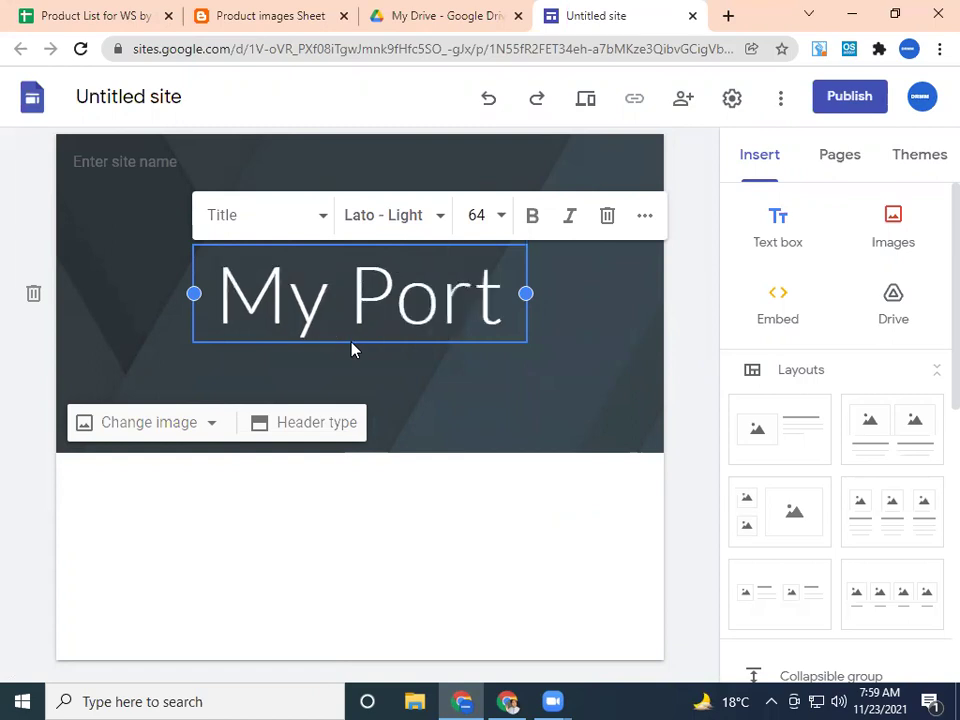
pyautogui.write('folio')
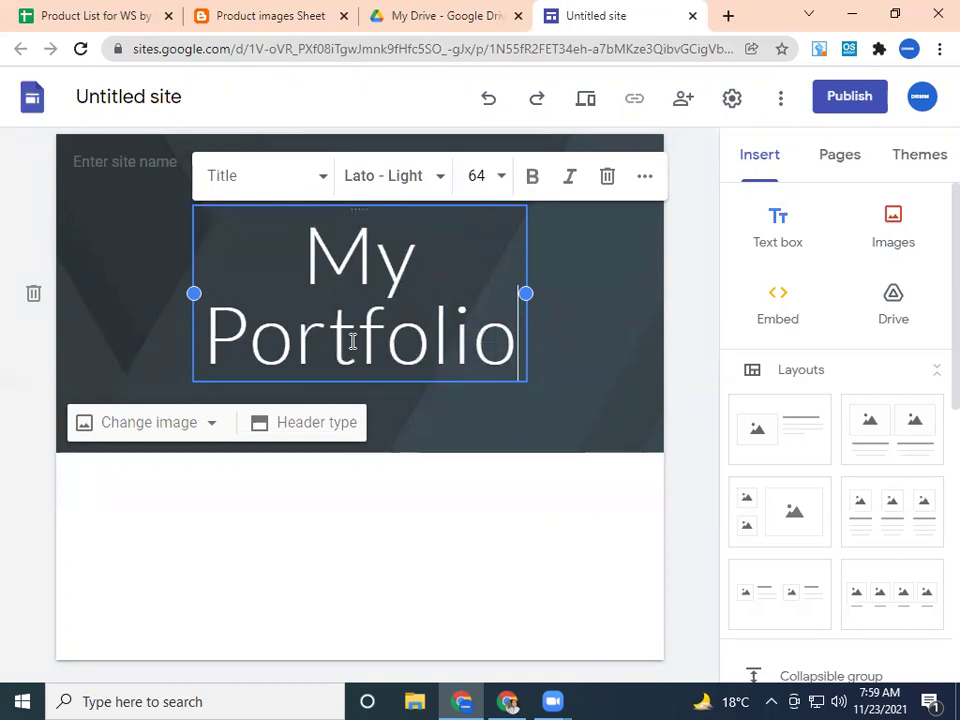
# - Replace the whole page title with "VA Profile" and finish editing the title text
pyautogui.hotkey('ctrl', 'a')
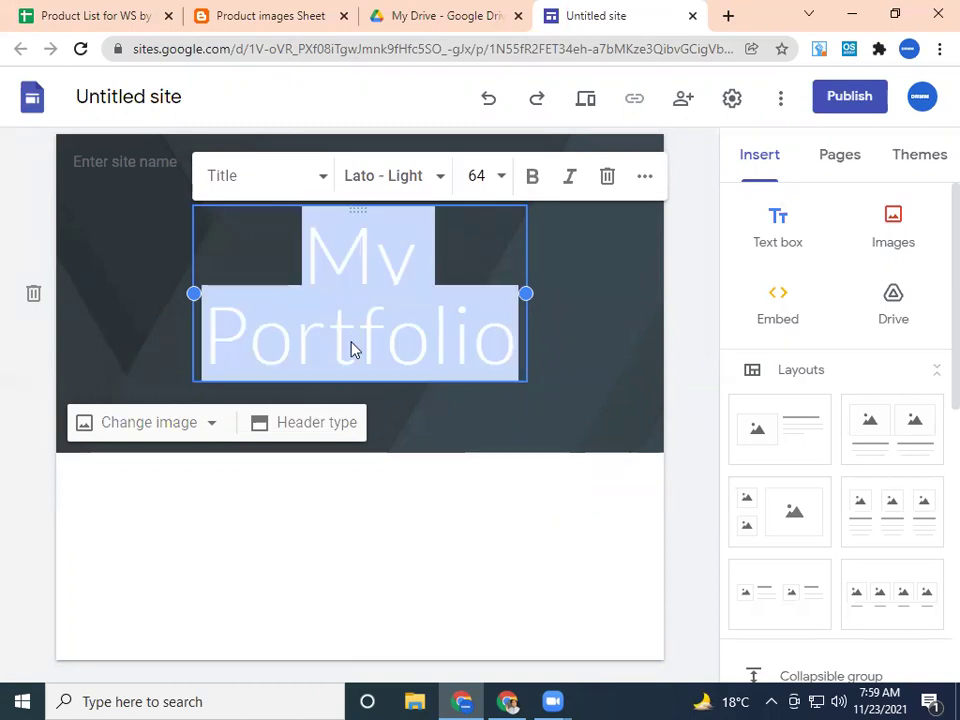
pyautogui.write('VA')
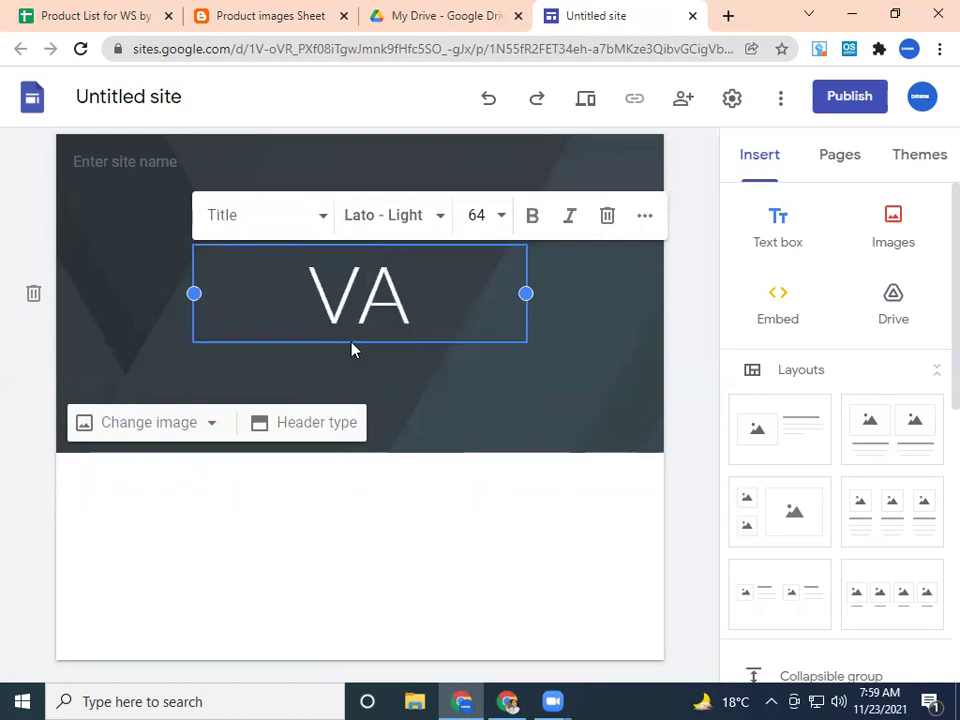
pyautogui.write(' Pro')
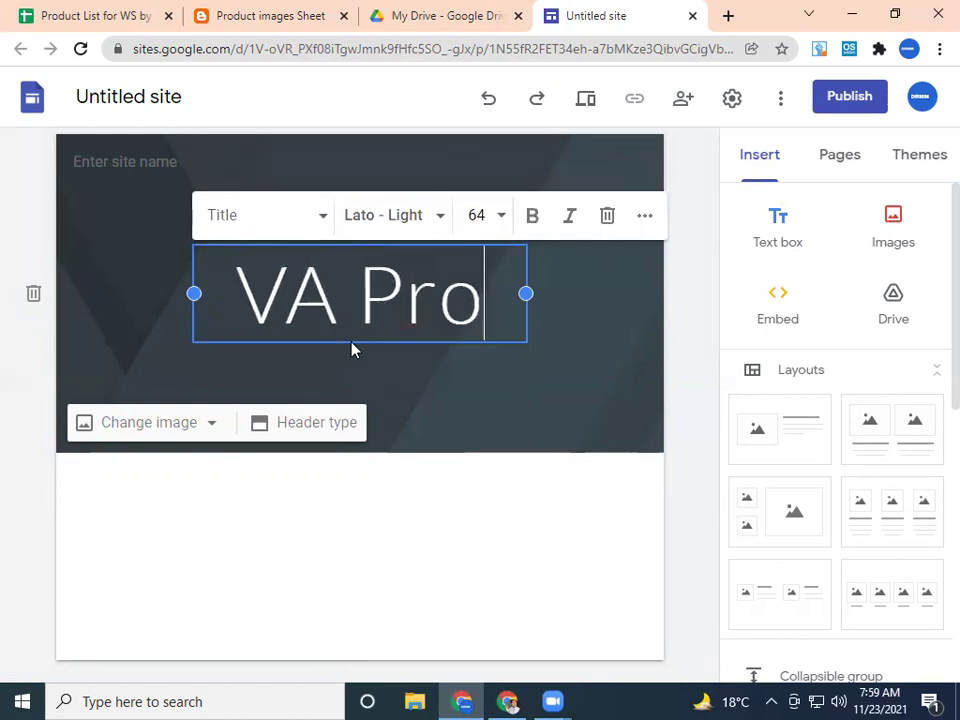
pyautogui.write('file')
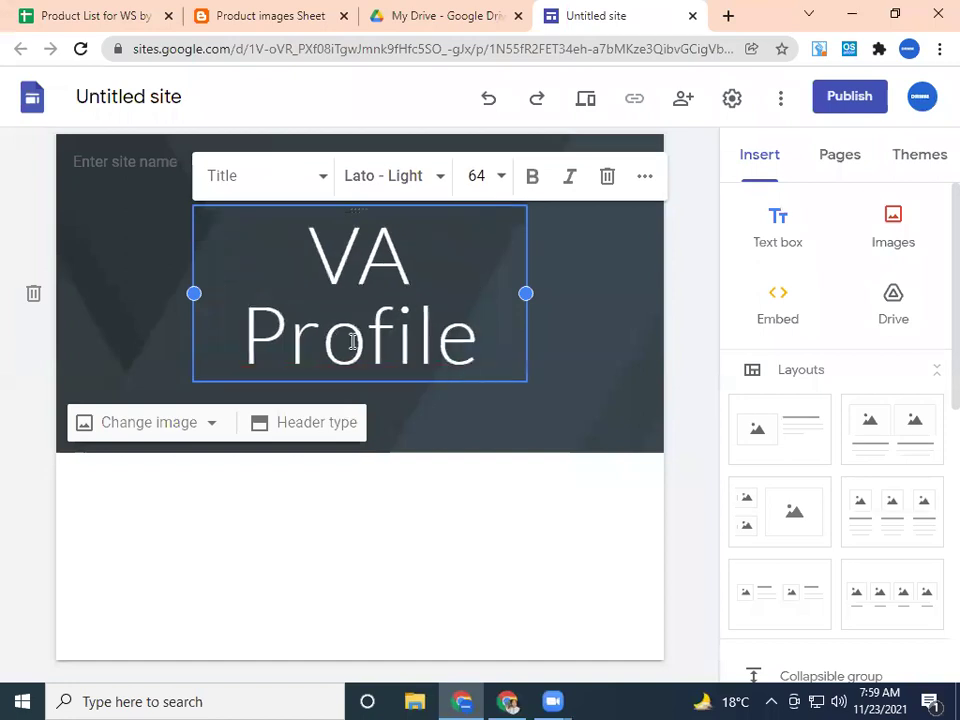
pyautogui.click(609, 358)
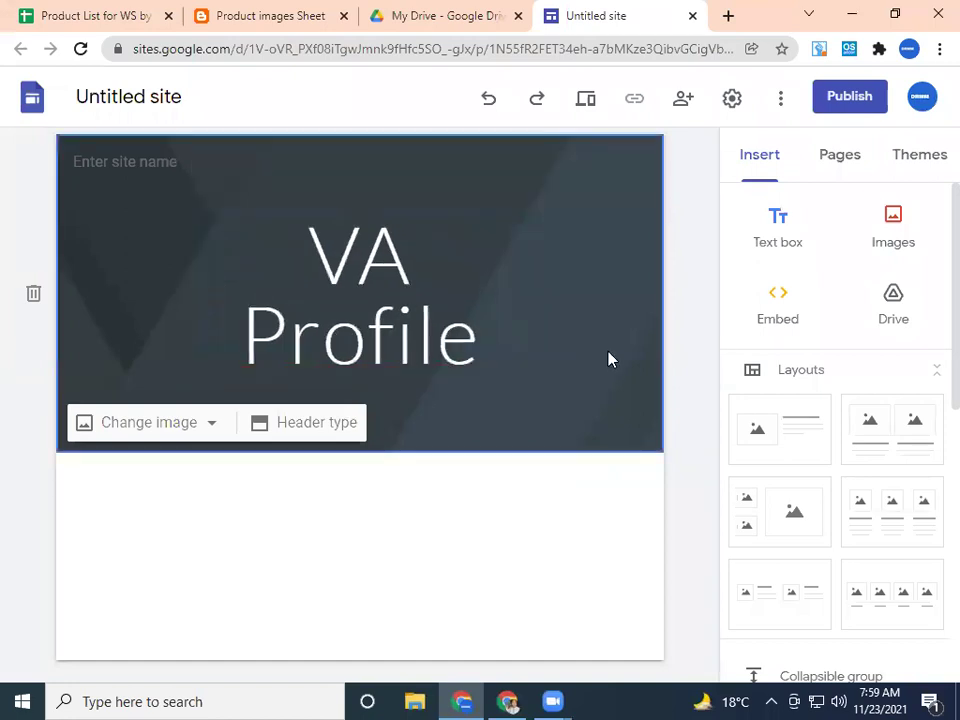
# - Upload the image "link H-10" from the Downloads folder as the page's header background
pyautogui.click(152, 428)
pyautogui.click(155, 485)
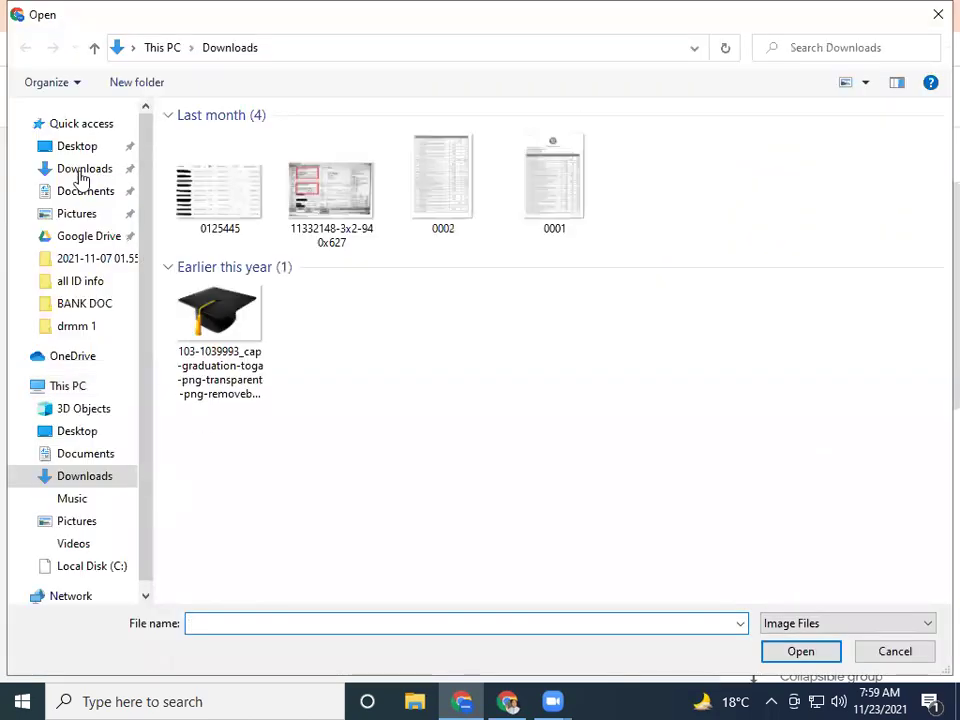
pyautogui.click(78, 170)
pyautogui.click(217, 160)
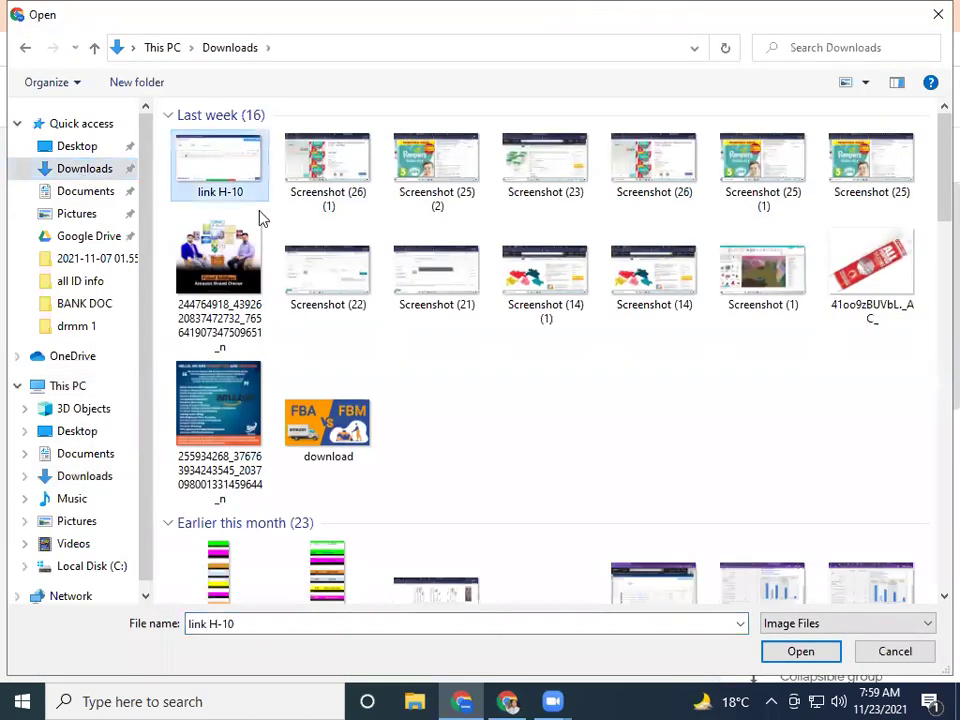
pyautogui.click(816, 649)
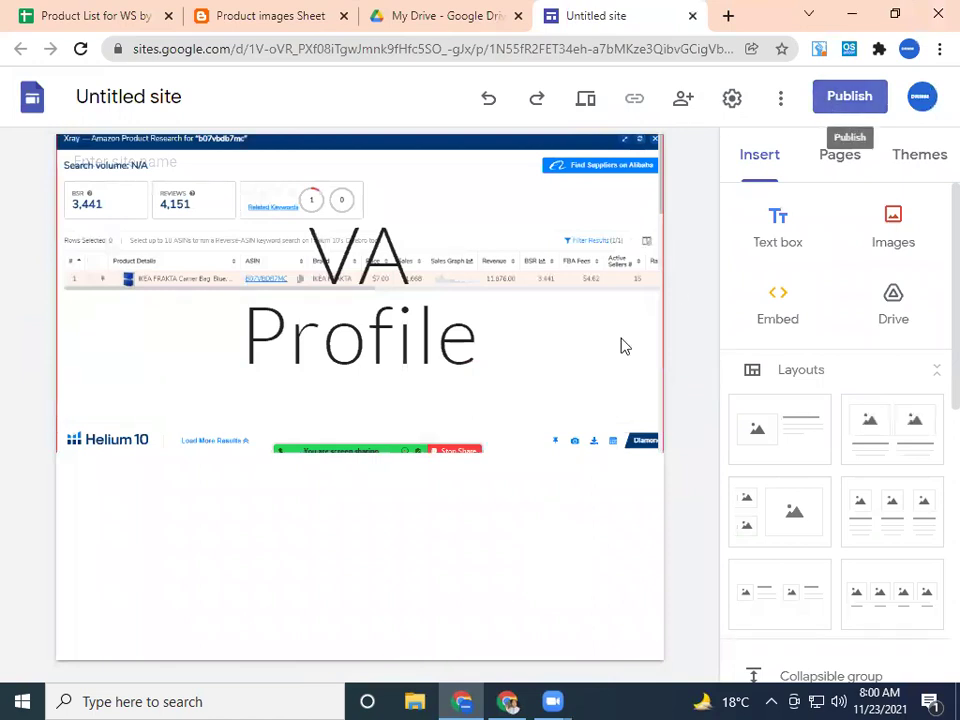
# - Open the site's publishing settings and enter "vaazmong" as its web address
pyautogui.moveTo(662, 367)
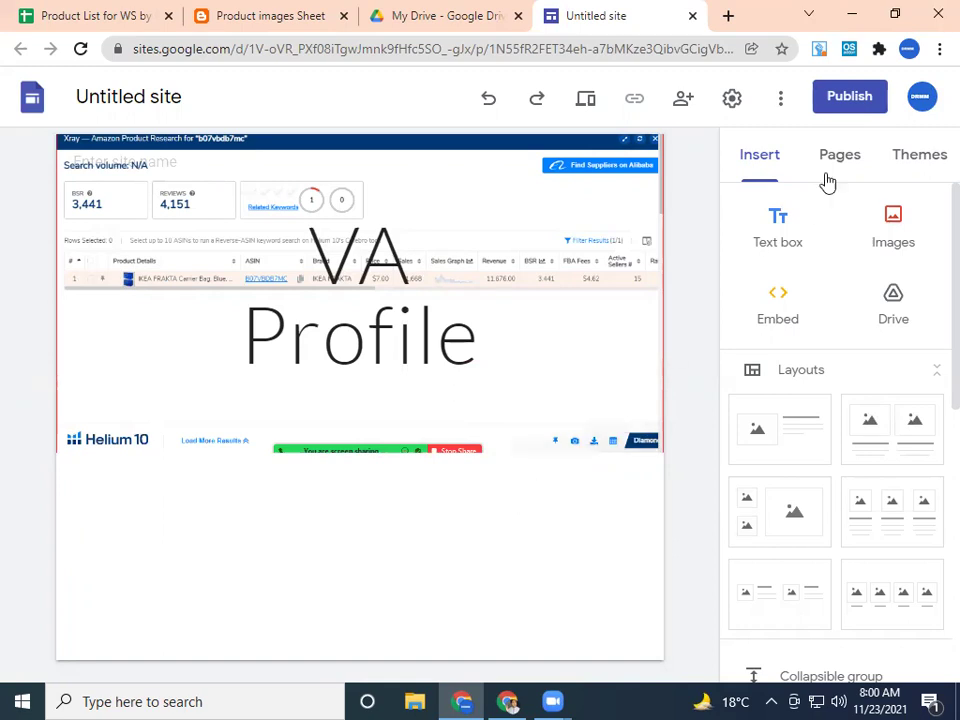
pyautogui.click(846, 104)
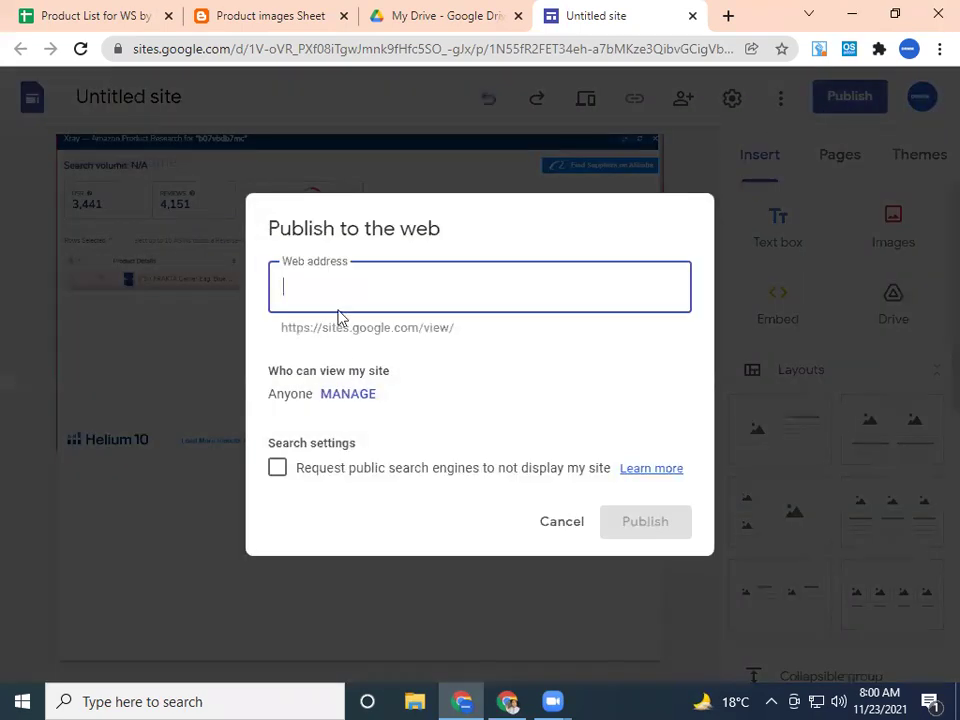
pyautogui.click(349, 257)
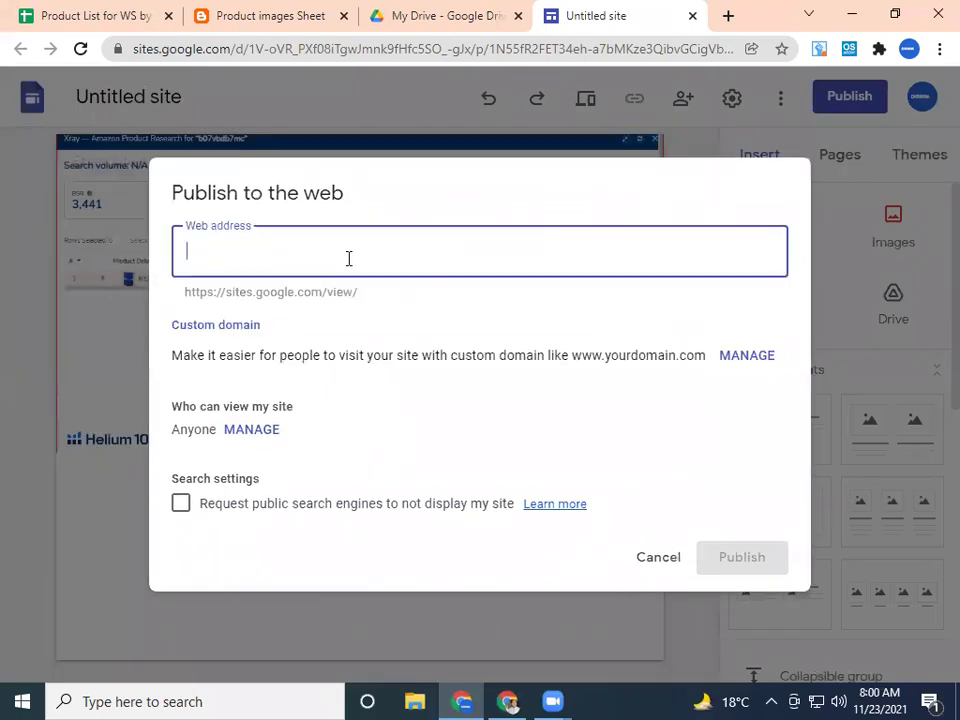
pyautogui.write('a')
pyautogui.press('BackSpace')
pyautogui.write('va')
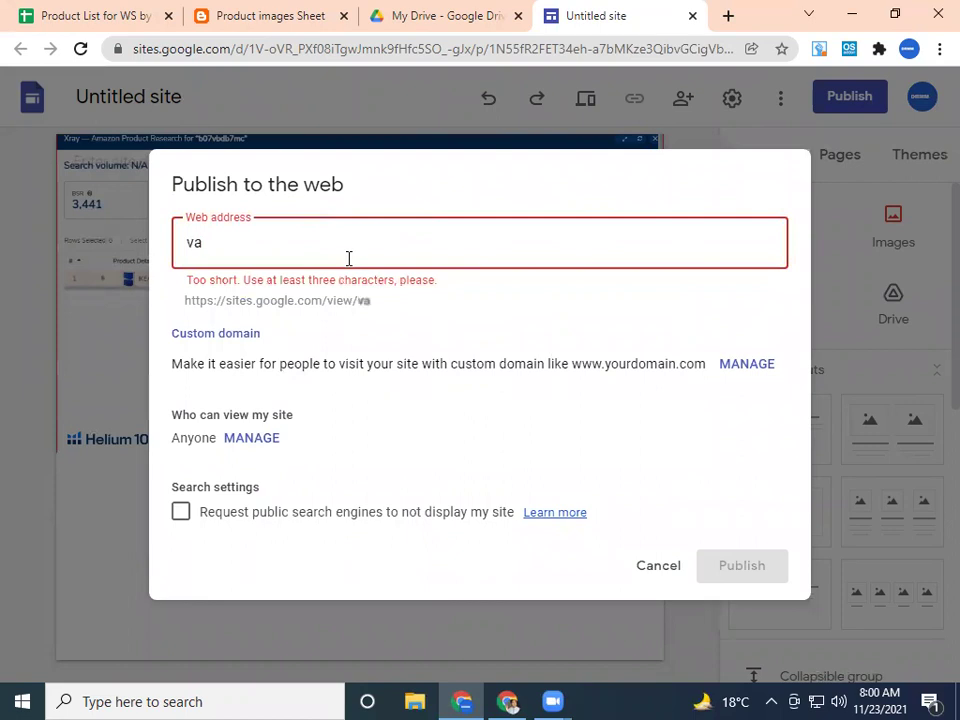
pyautogui.write('azmong')
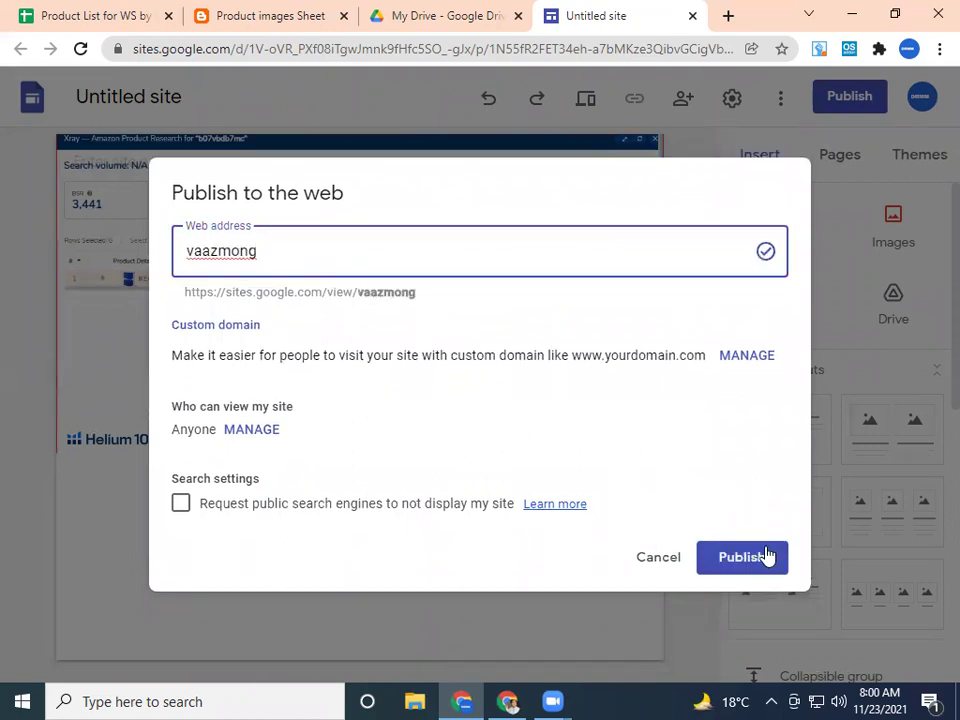
# - Switch to the Product images Sheet blog and look over its posts down to the end of the page
pyautogui.click(270, 12)
pyautogui.scroll(-5, 559, 420)
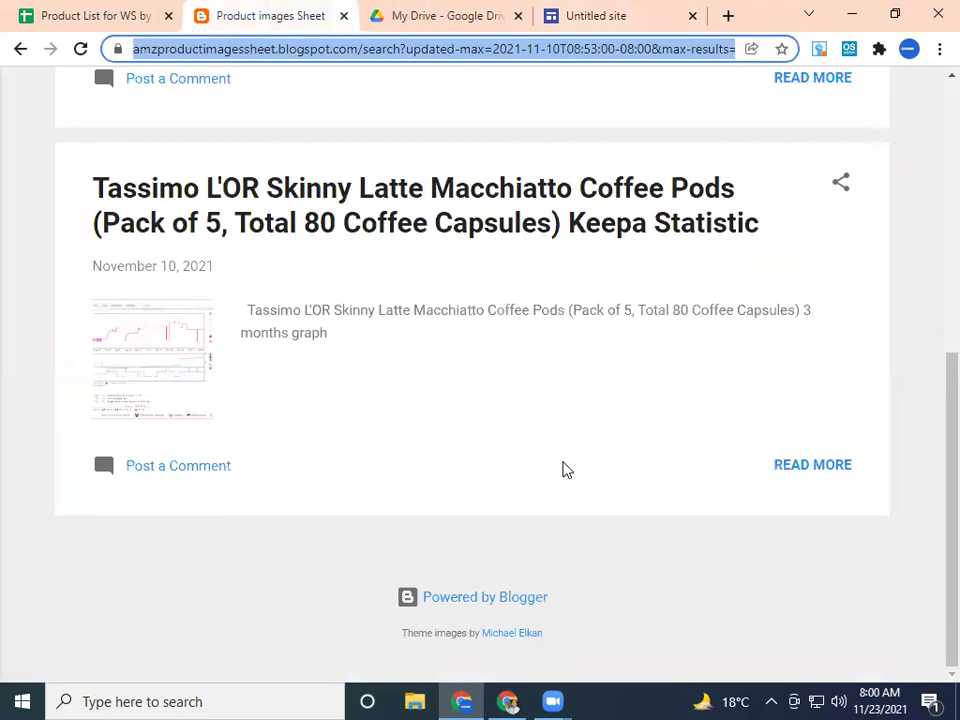
pyautogui.scroll(5, 563, 469)
# - Paste the copied meeting link with its passcode over the blog page's address and undo the paste
pyautogui.click(287, 45)
pyautogui.tripleClick(287, 48)
pyautogui.hotkey('ctrl', 'v')
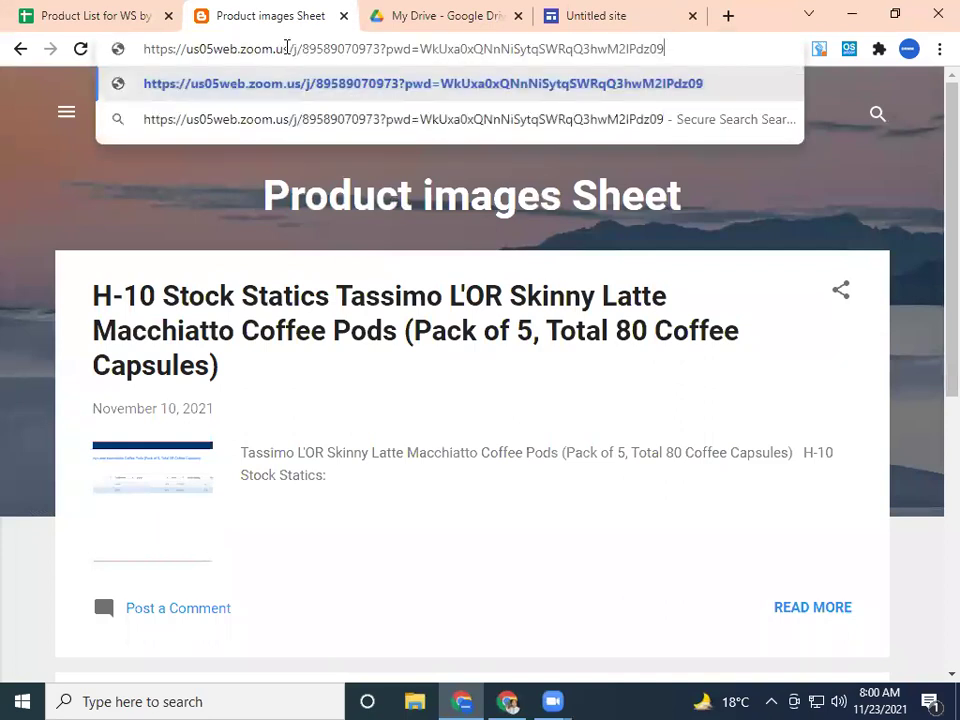
pyautogui.hotkey('ctrl', 'z')
# - Open the blog's H-10 stock post for the Tassimo coffee pods, return to the site's publishing settings and open a new browser tab
pyautogui.click(470, 306)
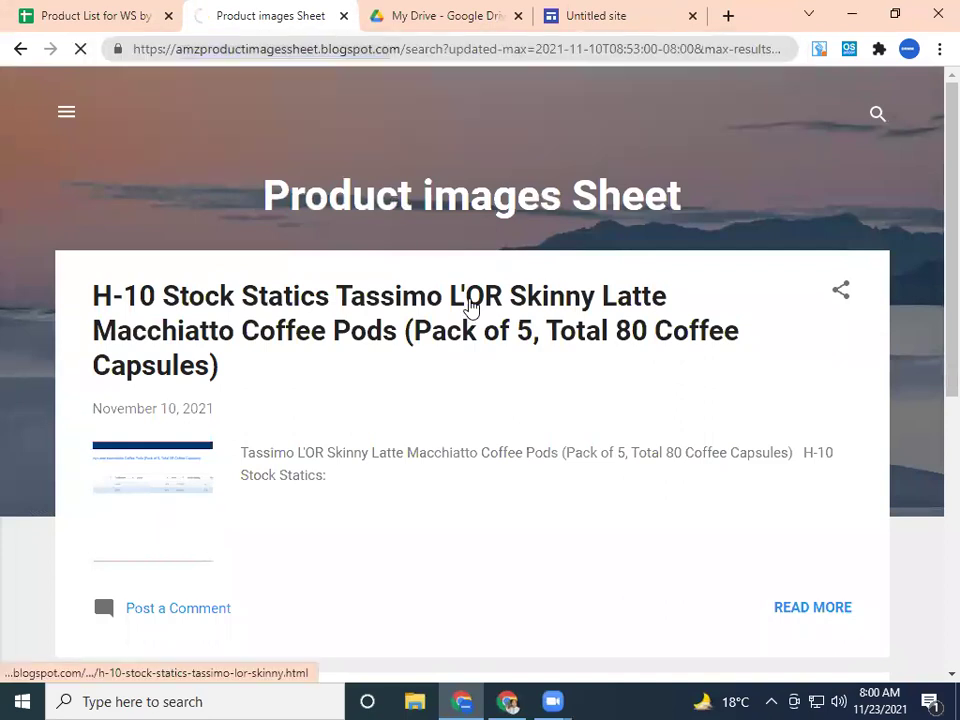
pyautogui.click(637, 8)
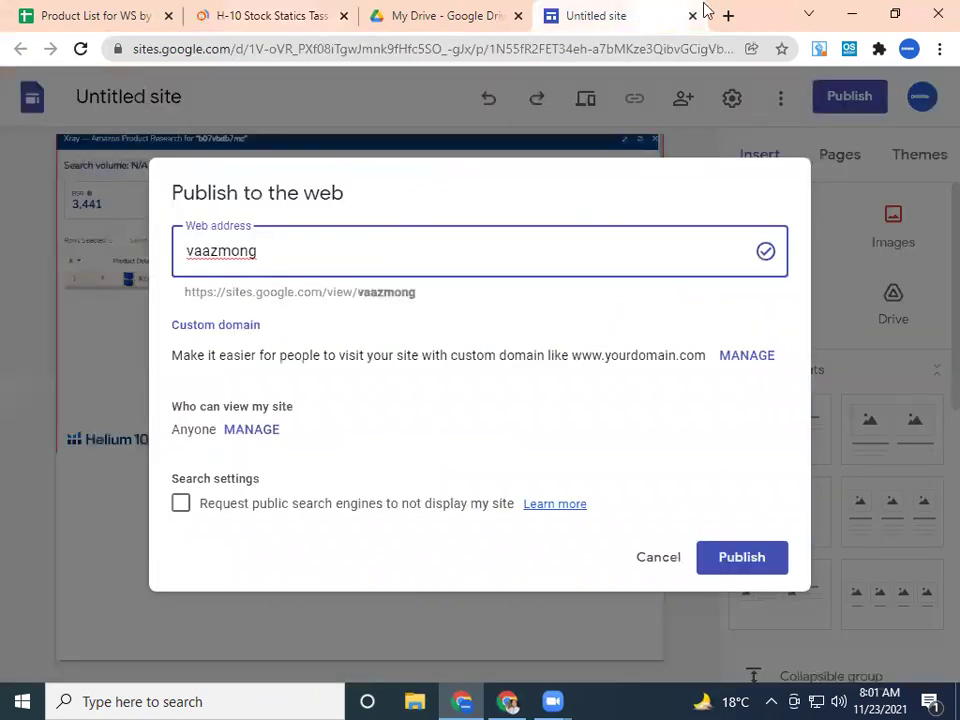
pyautogui.click(731, 14)
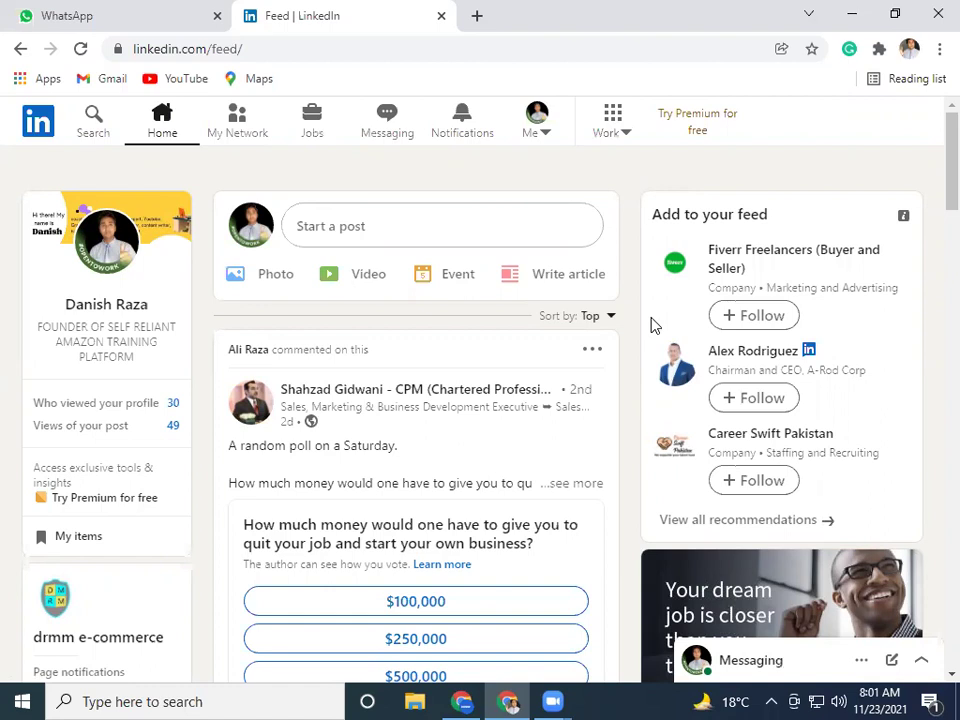
# - Open the LinkedIn messages and read through the most recent conversation about Amazon training
pyautogui.click(390, 116)
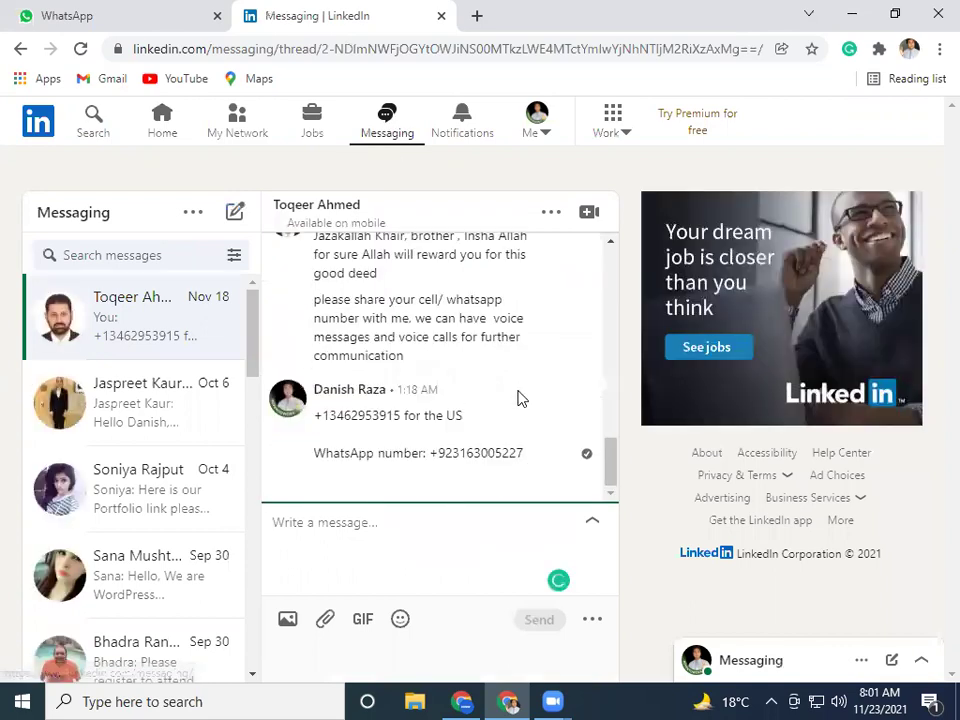
pyautogui.scroll(5, 519, 390)
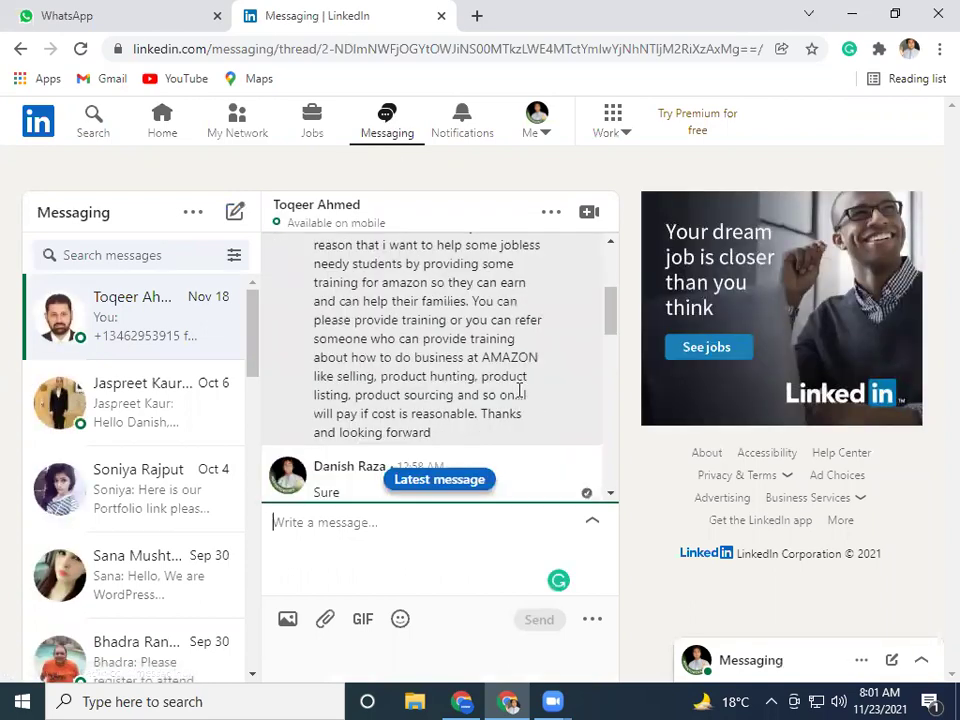
pyautogui.scroll(3, 519, 390)
pyautogui.scroll(-5, 519, 398)
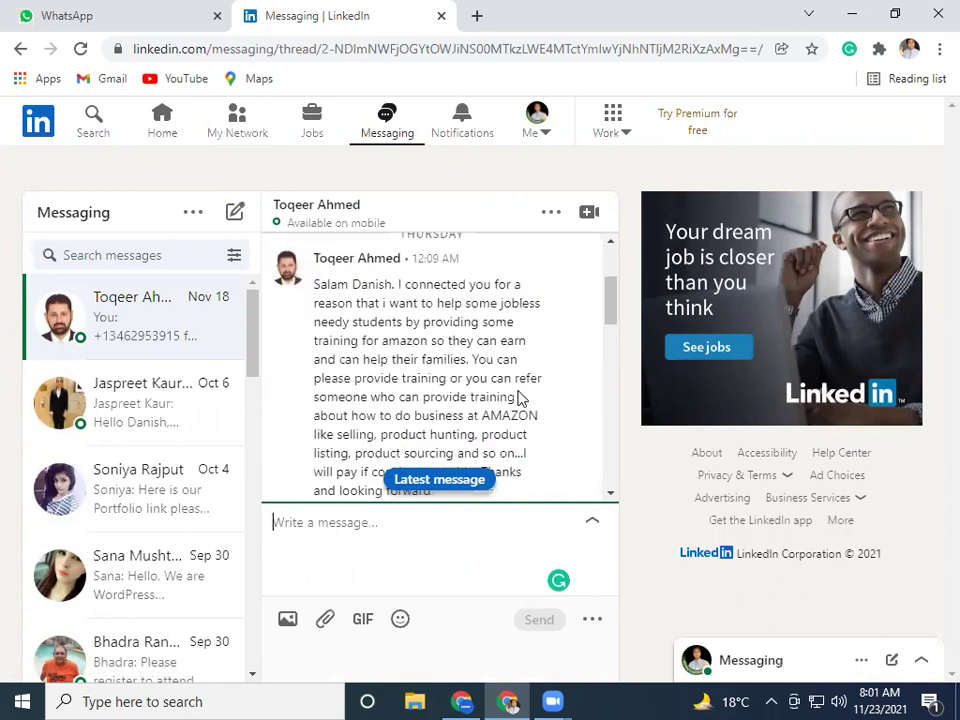
pyautogui.scroll(-5, 518, 398)
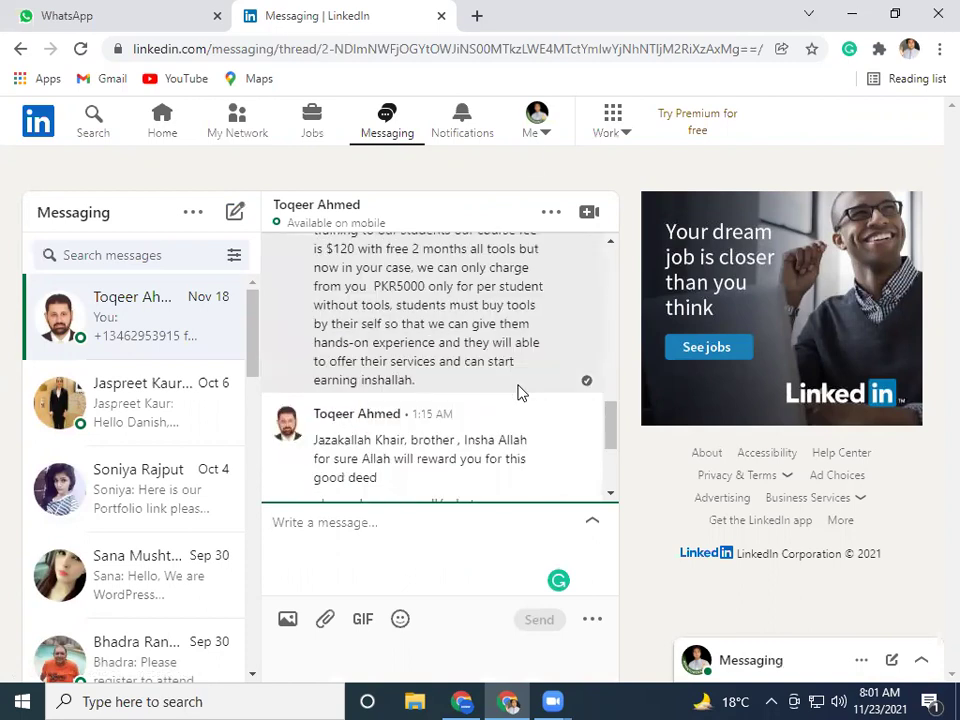
# - View the account's own LinkedIn profile page
pyautogui.click(531, 126)
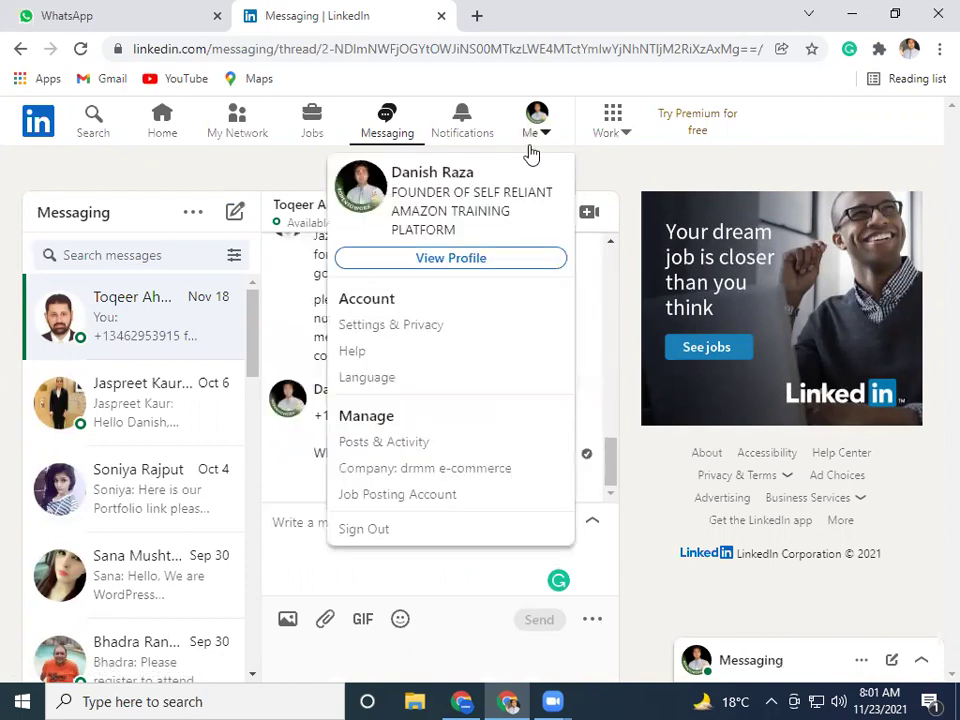
pyautogui.click(478, 262)
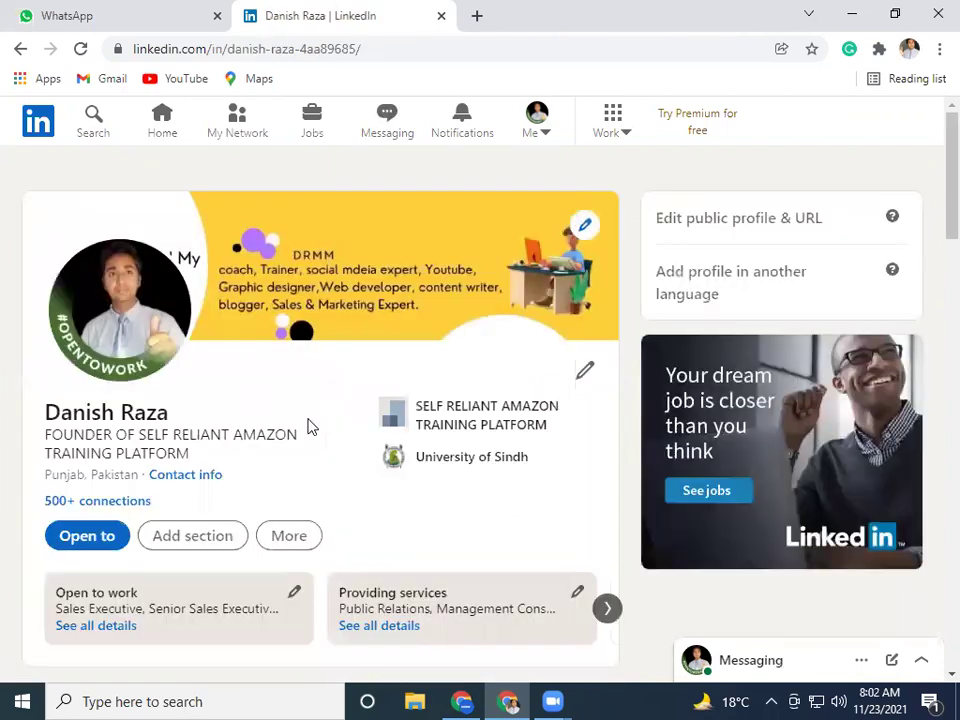
# - Review the LinkedIn profile from the introduction and About section through experience, certifications, skills, accomplishments and interests, and return to its beginning
pyautogui.scroll(-3, 308, 427)
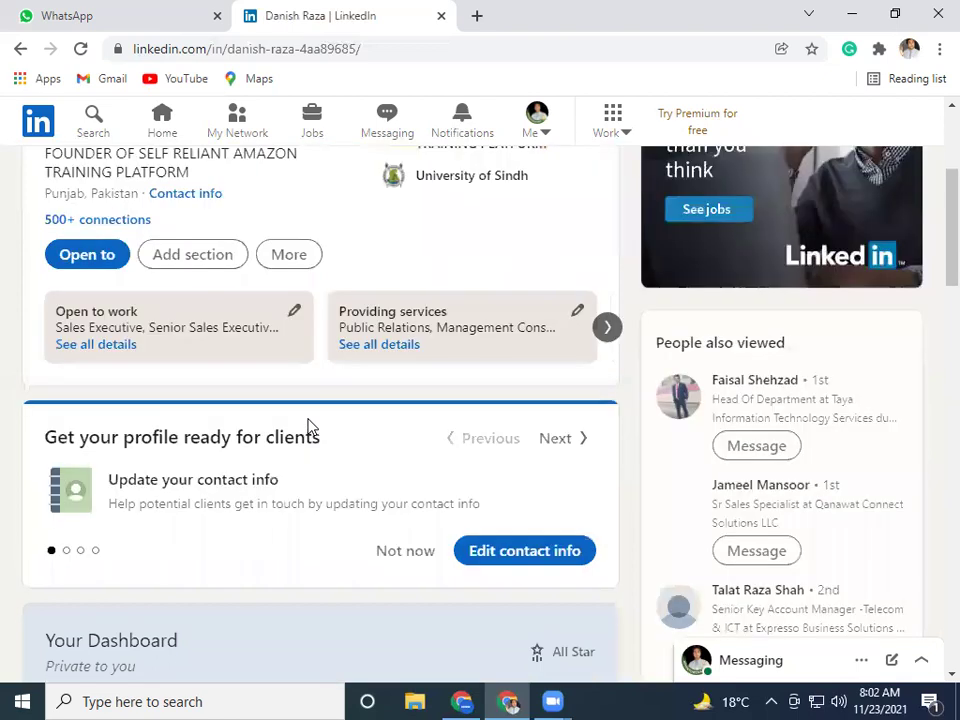
pyautogui.scroll(-2, 308, 427)
pyautogui.scroll(-3, 308, 427)
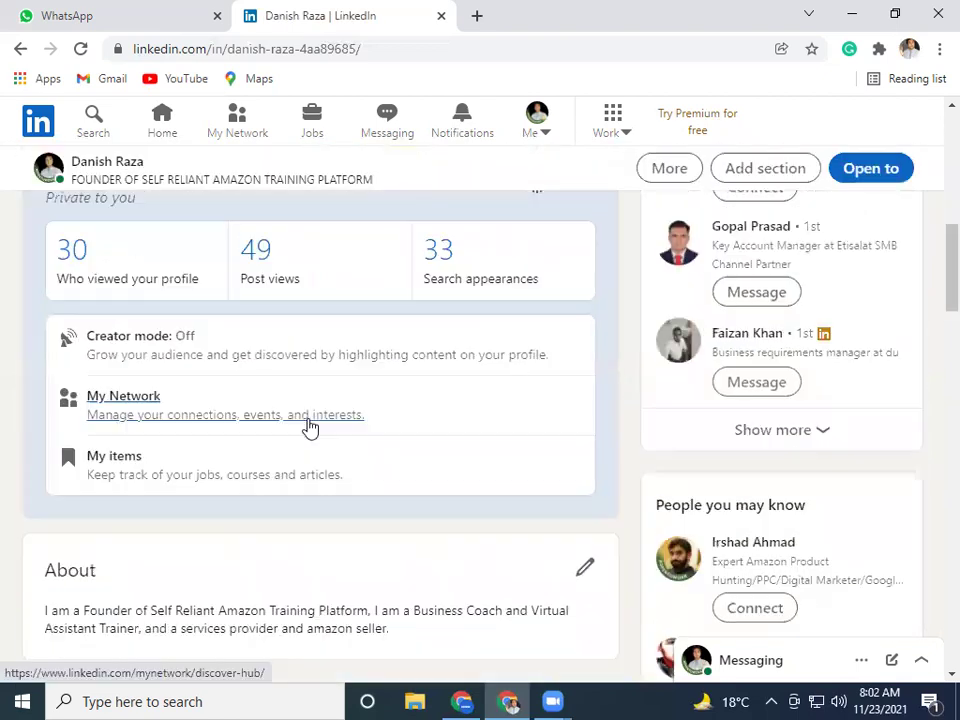
pyautogui.scroll(-3, 308, 427)
pyautogui.scroll(-1, 413, 420)
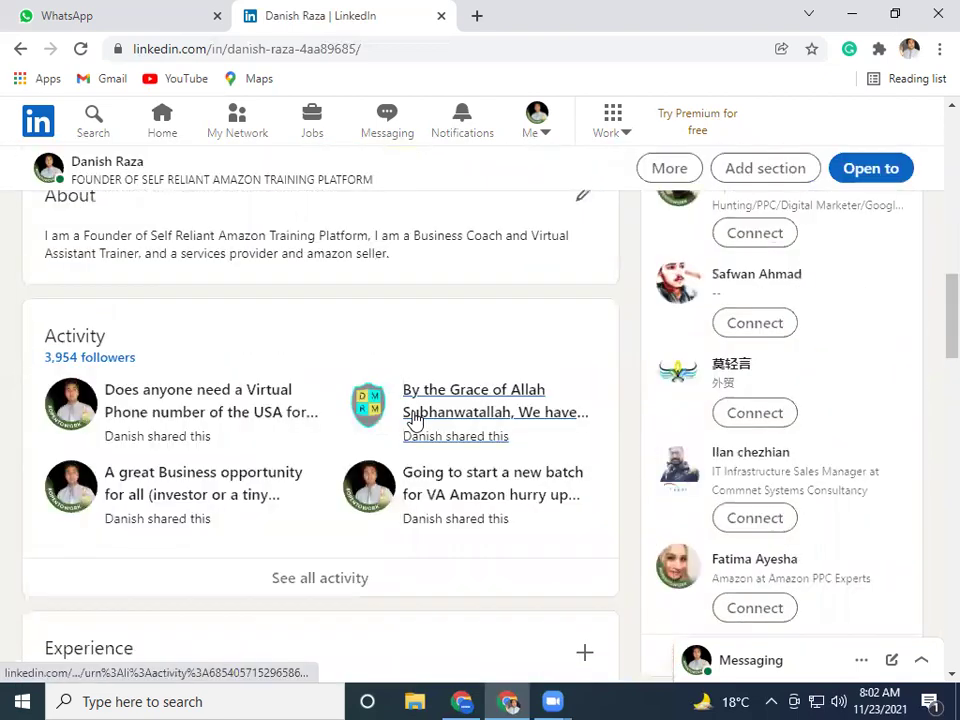
pyautogui.scroll(1, 414, 420)
pyautogui.scroll(-6, 416, 420)
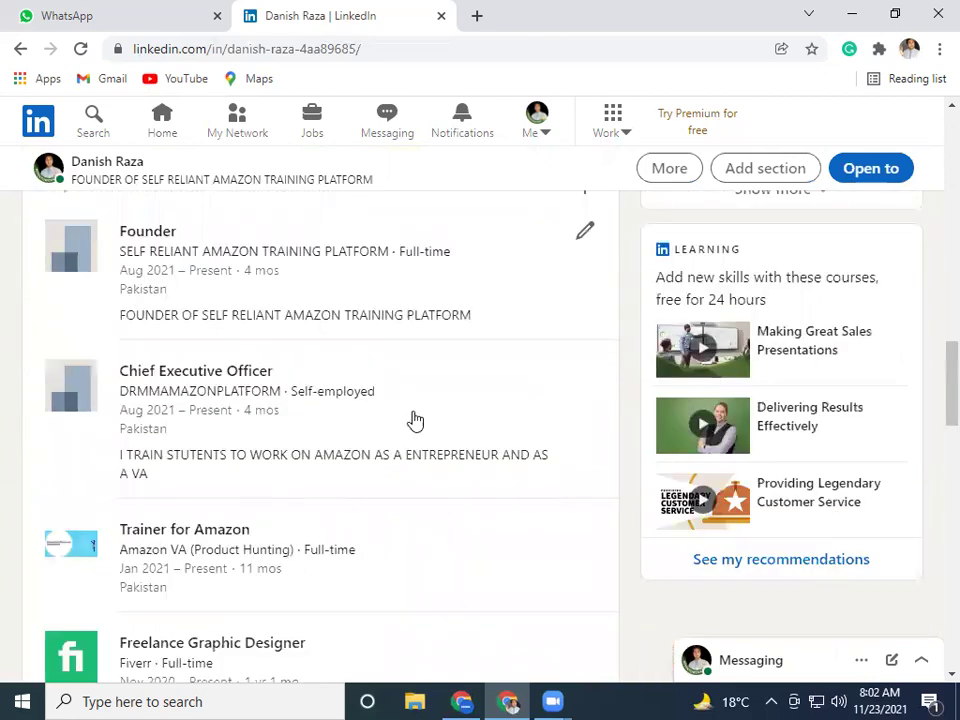
pyautogui.scroll(-2, 414, 420)
pyautogui.scroll(-8, 414, 420)
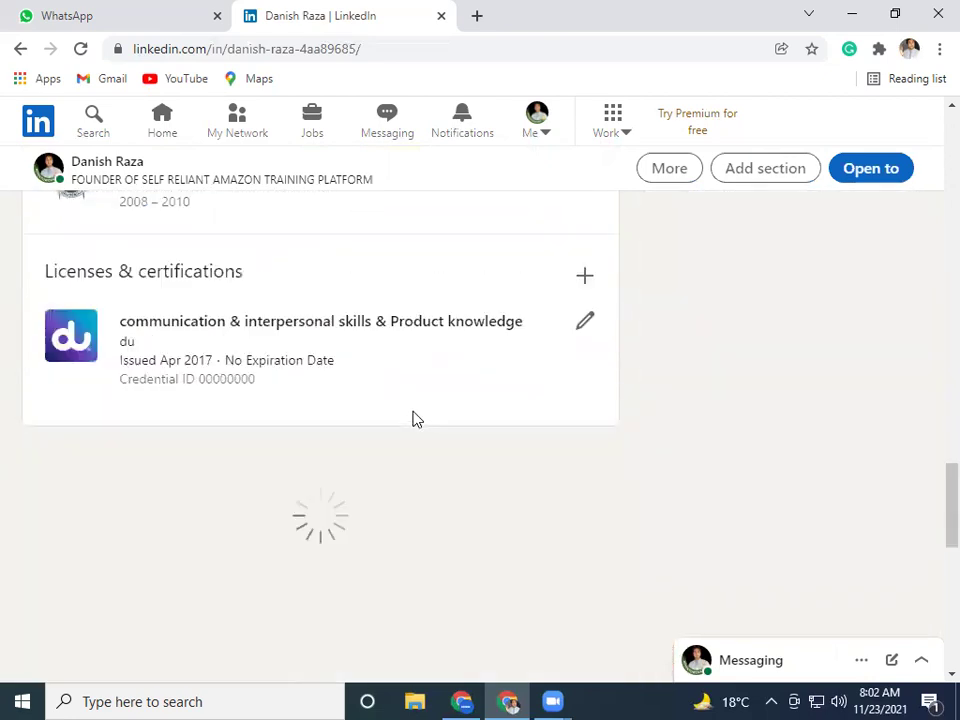
pyautogui.scroll(-4, 414, 420)
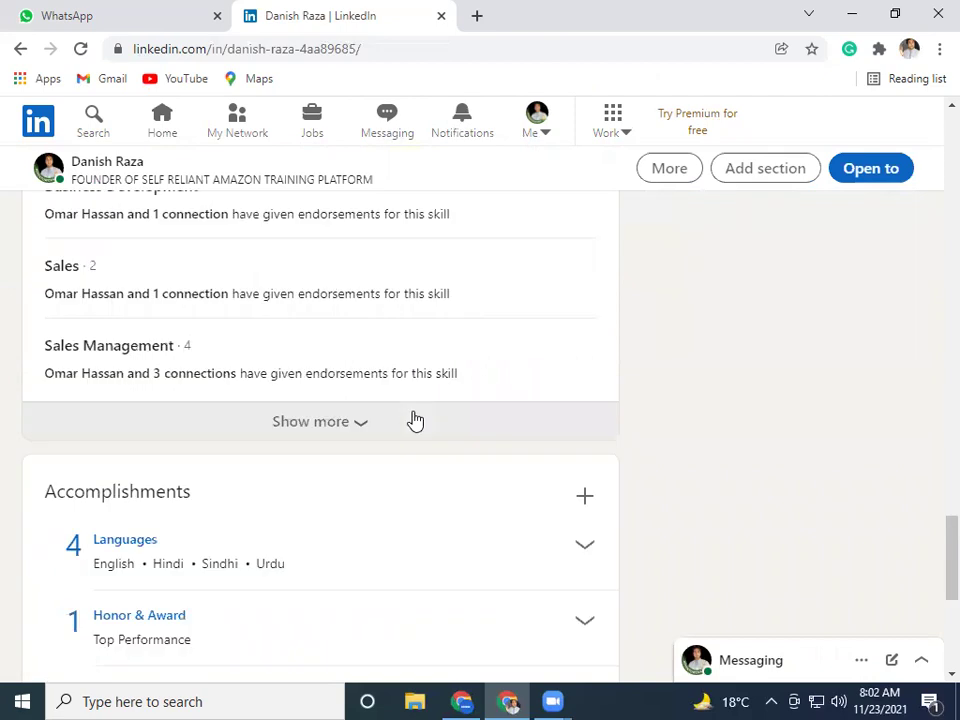
pyautogui.scroll(-3, 366, 353)
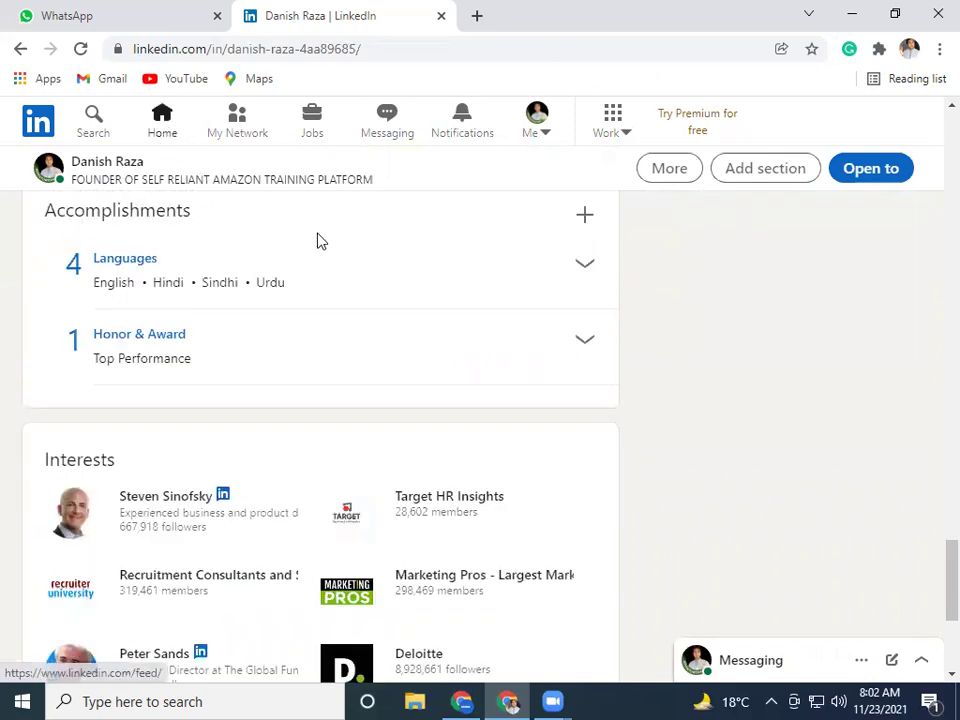
pyautogui.scroll(12, 316, 262)
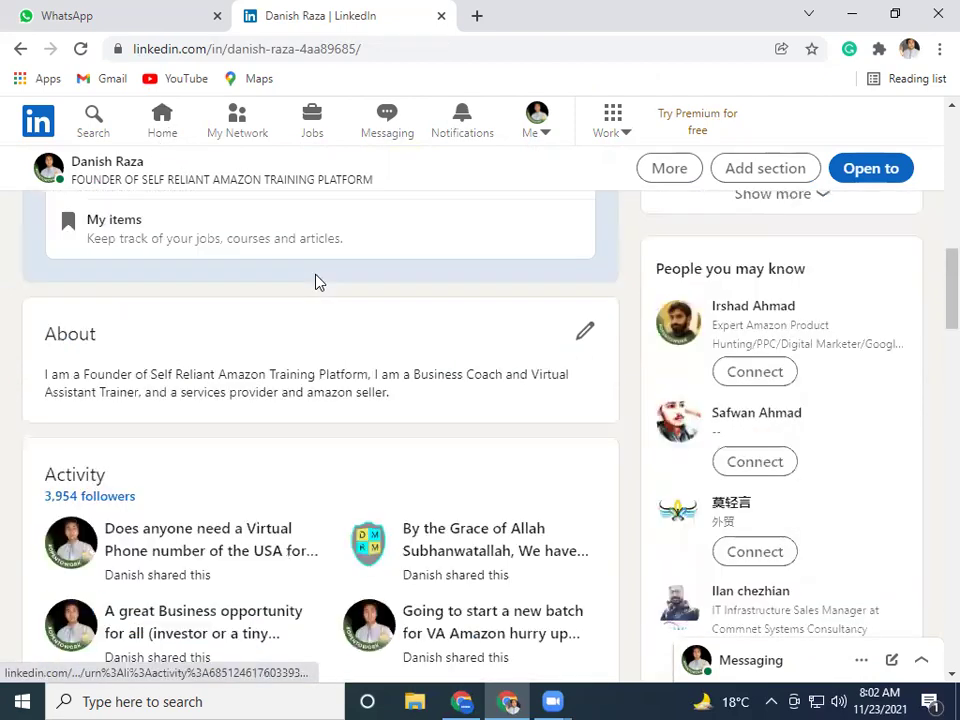
pyautogui.scroll(6, 319, 347)
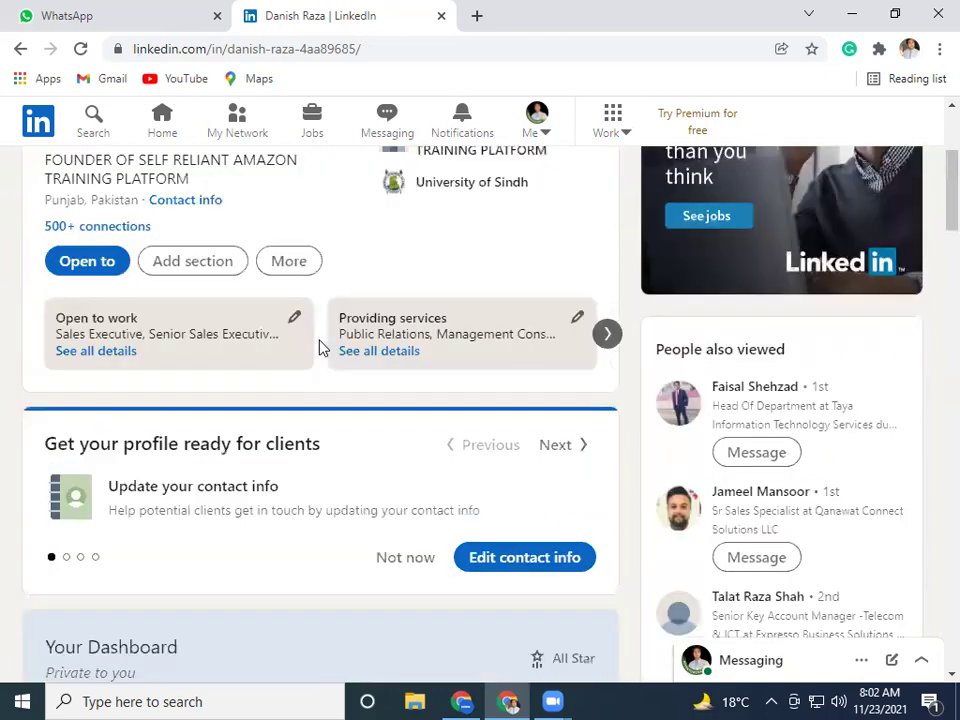
pyautogui.scroll(3, 319, 347)
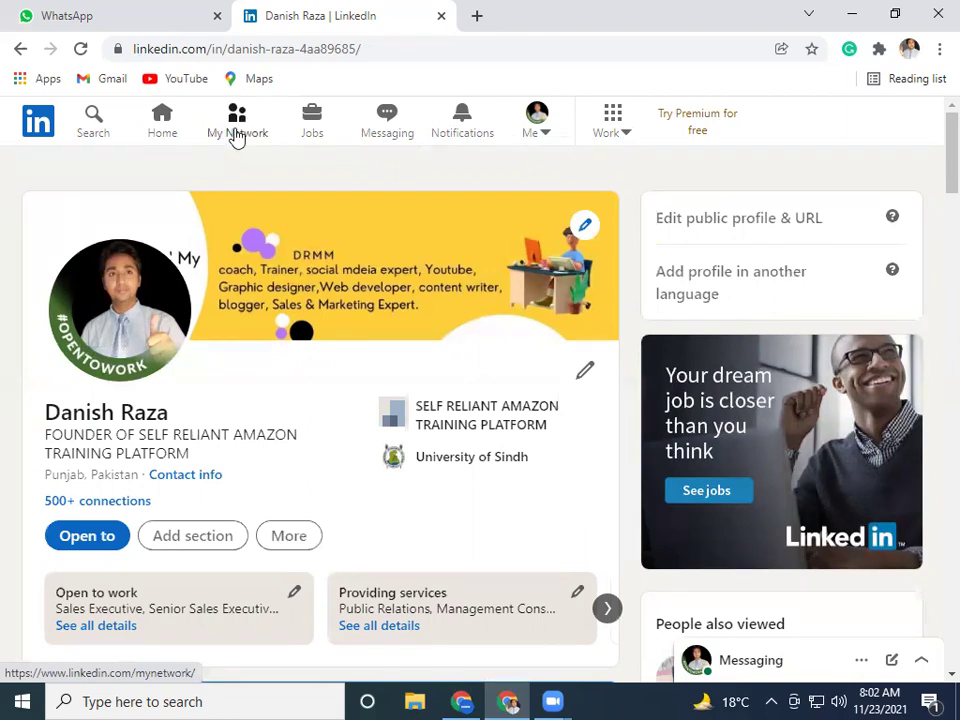
# - Look over the LinkedIn network page with its connection categories and suggested industry leaders, and return to the home feed
pyautogui.click(236, 136)
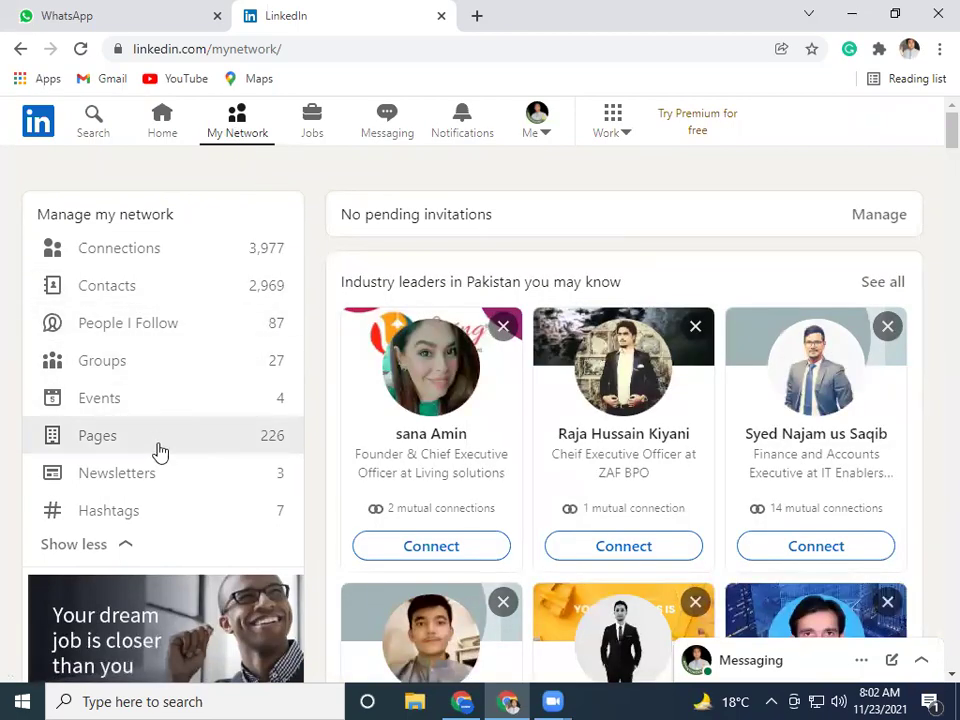
pyautogui.scroll(-1, 212, 280)
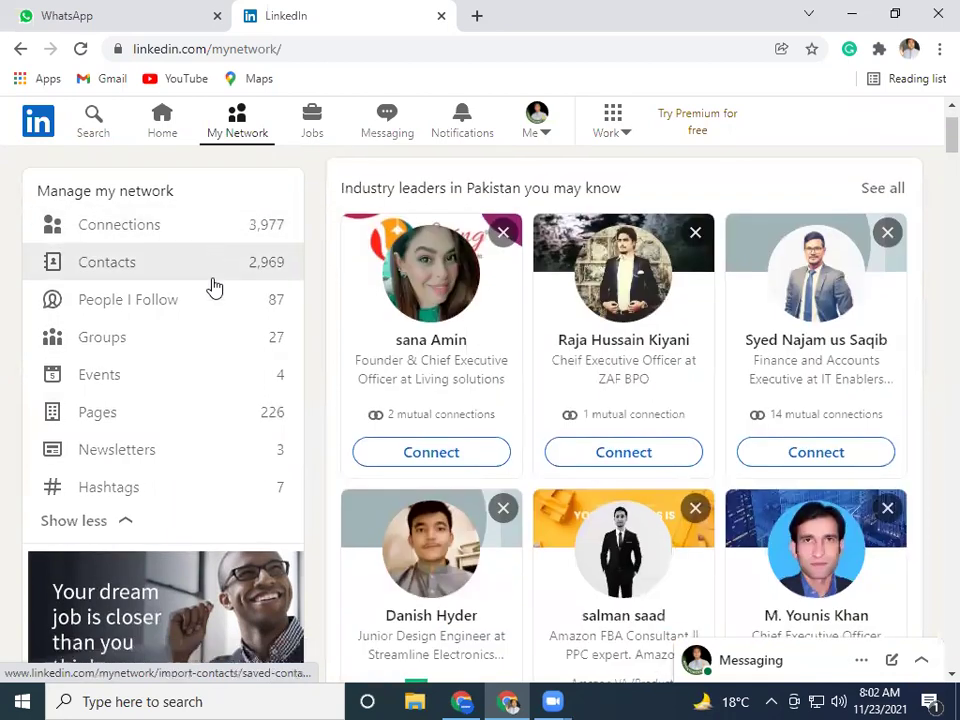
pyautogui.scroll(-3, 201, 311)
pyautogui.scroll(4, 204, 318)
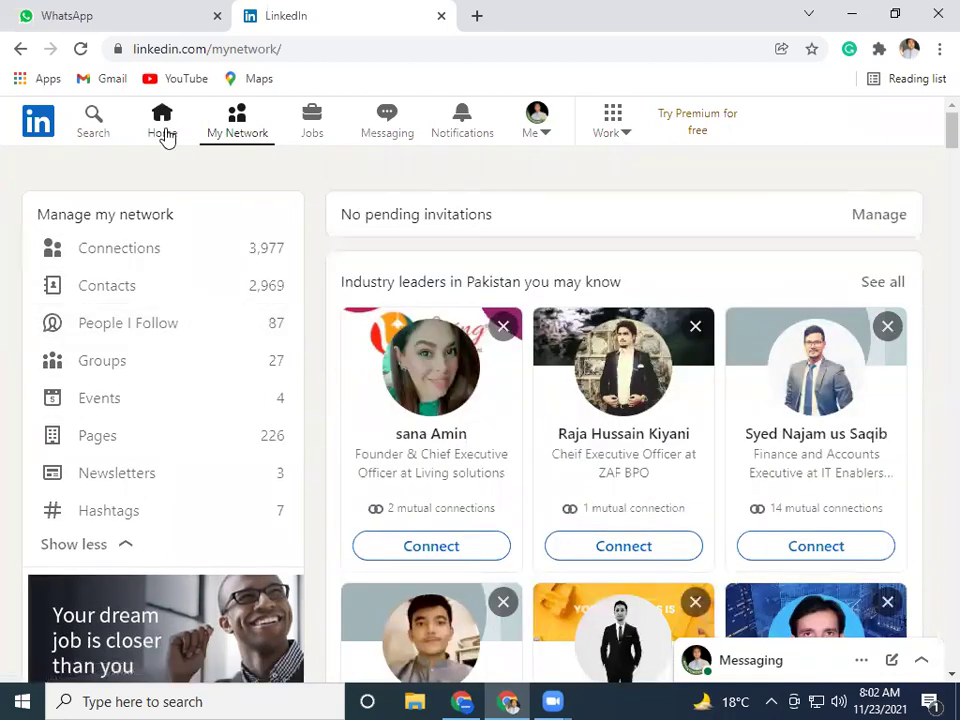
pyautogui.click(164, 134)
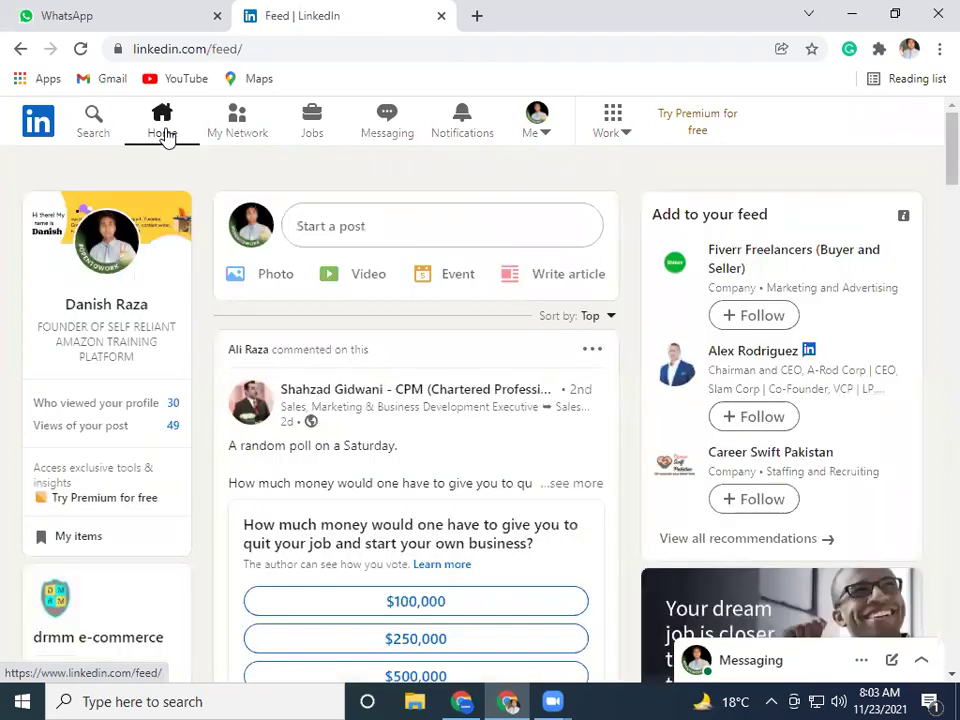
# - Open facebook.com in a new browser tab and add another empty tab beside it
pyautogui.click(478, 16)
pyautogui.write('facebook.com')
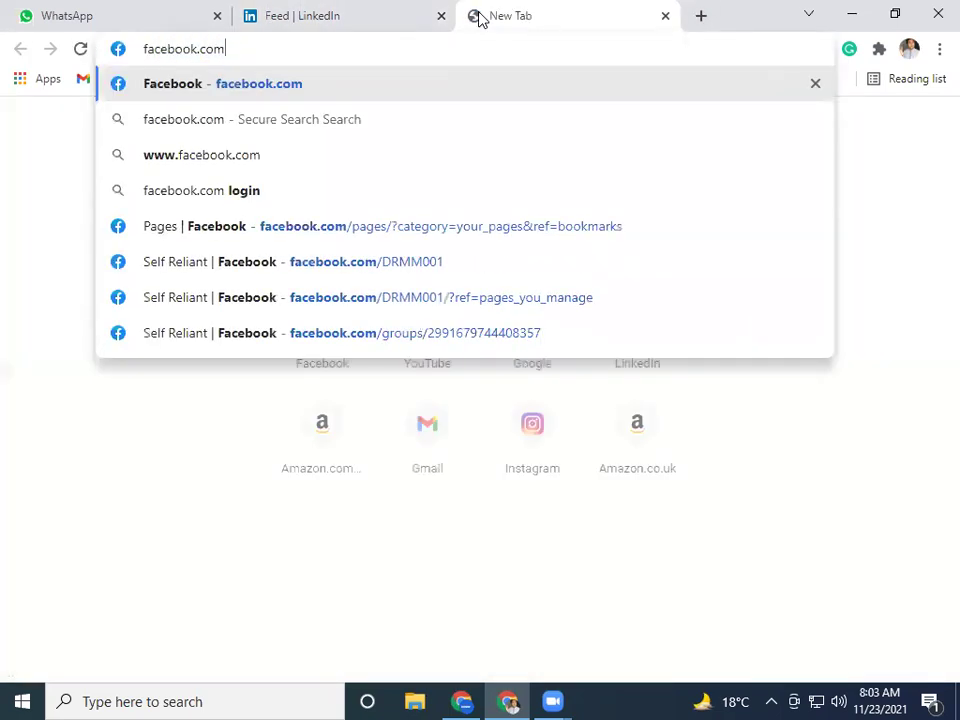
pyautogui.press('Return')
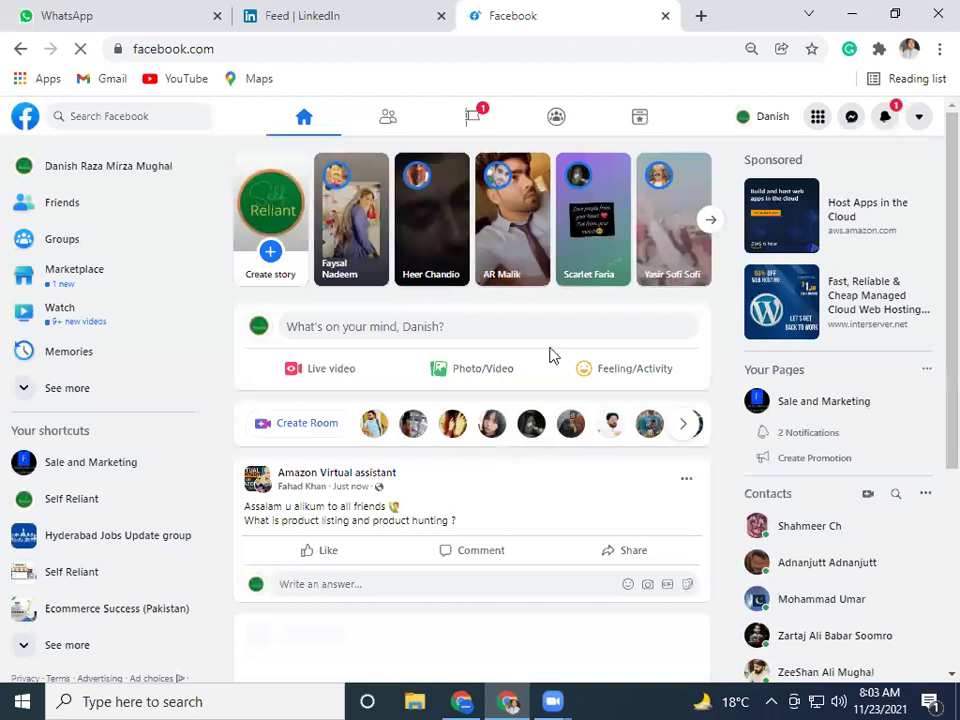
pyautogui.click(703, 17)
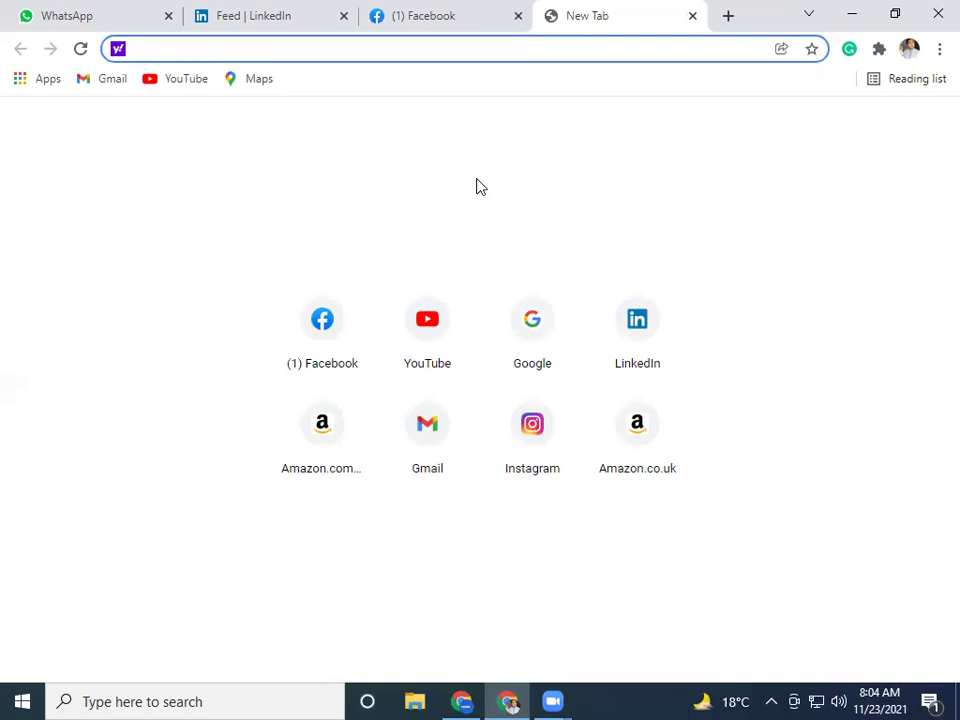
# - Switch to the other browser window's product list spreadsheet, show the All Product List sheet and follow its link to the Tassimo L'OR sheet
pyautogui.click(463, 701)
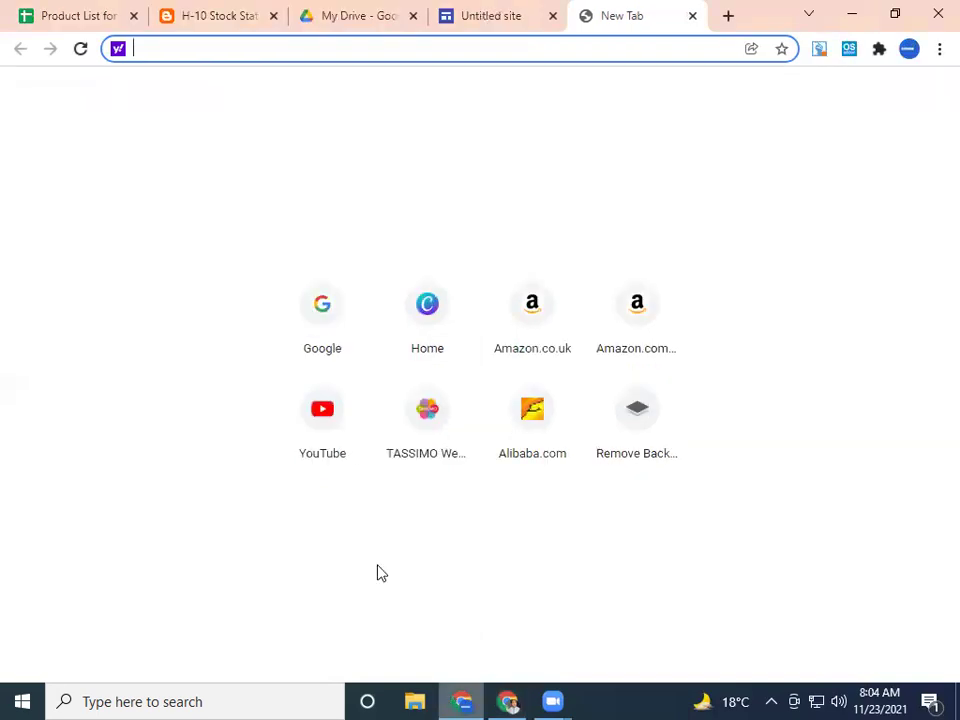
pyautogui.click(79, 12)
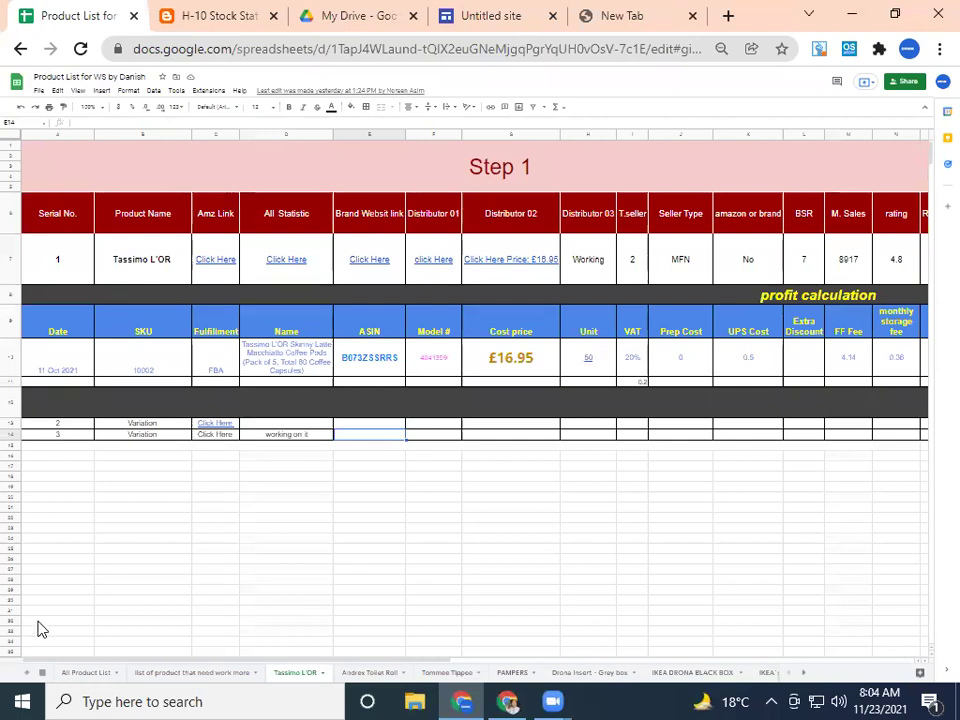
pyautogui.click(42, 671)
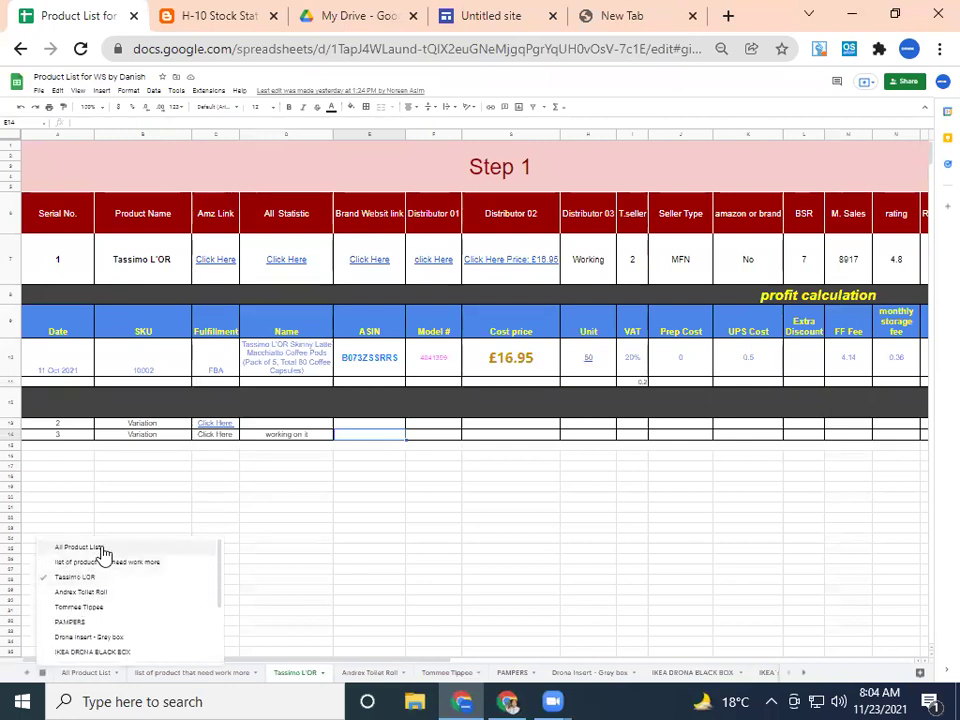
pyautogui.click(80, 547)
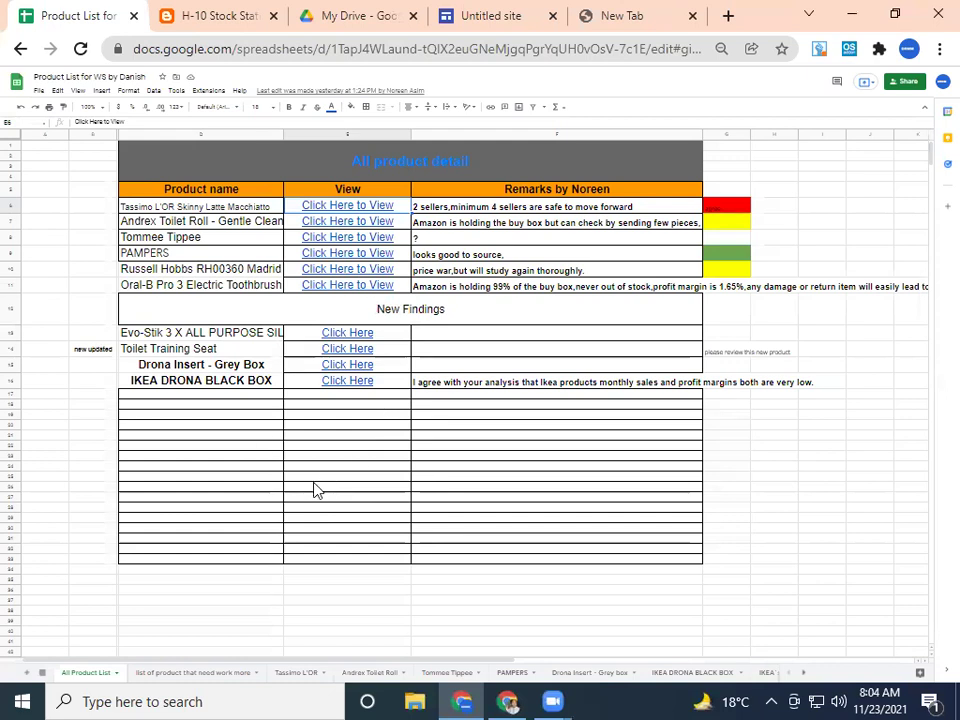
pyautogui.moveTo(373, 213)
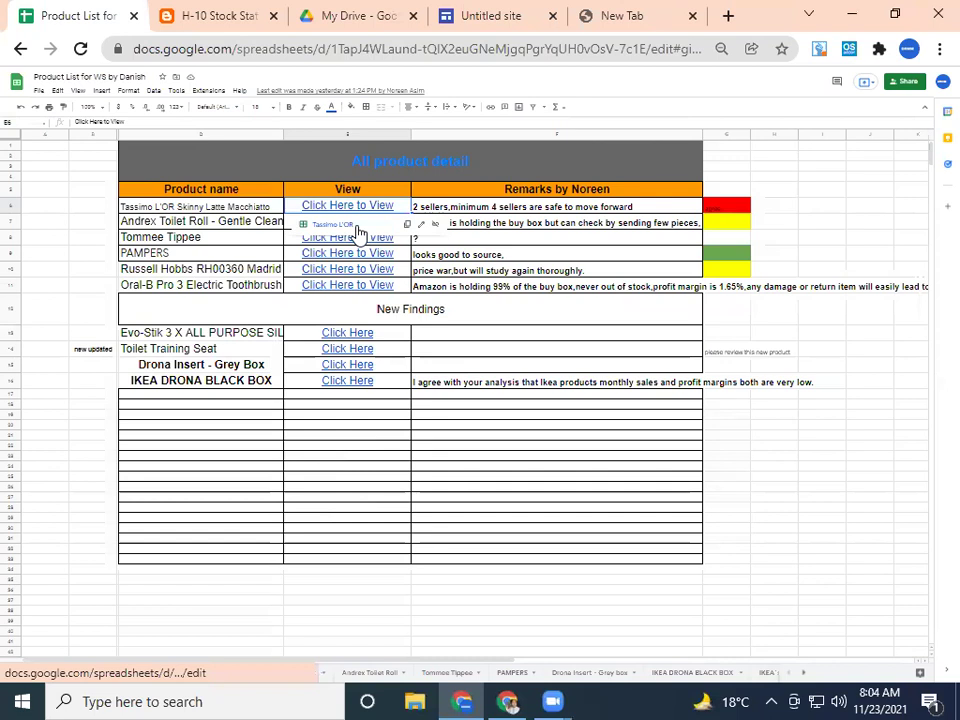
pyautogui.click(358, 231)
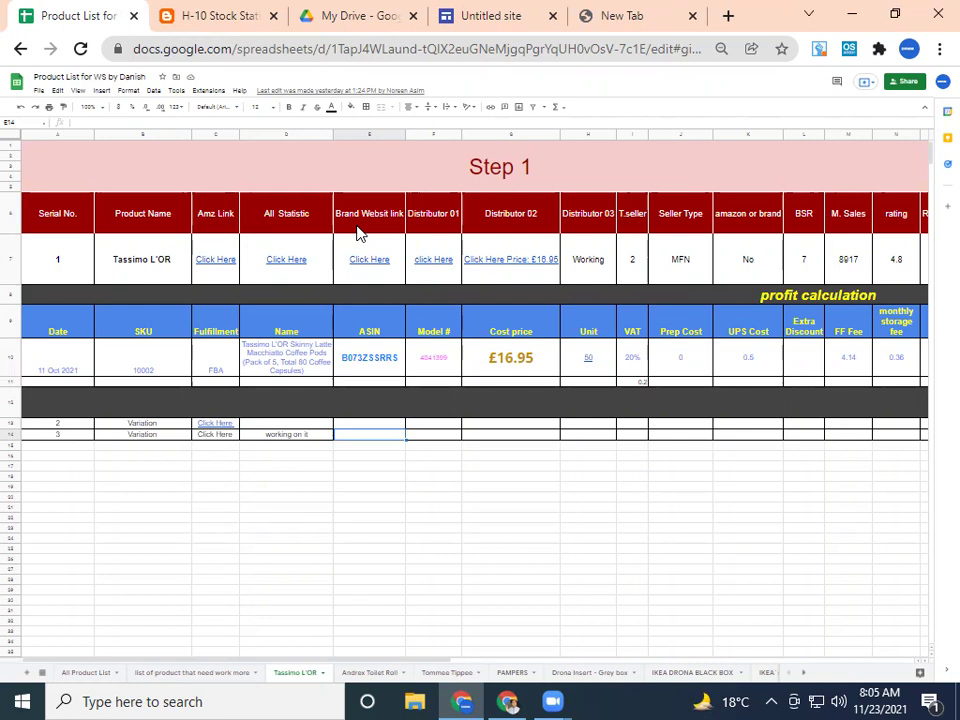
# - Point out the Tassimo L'OR row's serial number, product name and Amazon link cells, and preview the All Statistic link
pyautogui.click(62, 259)
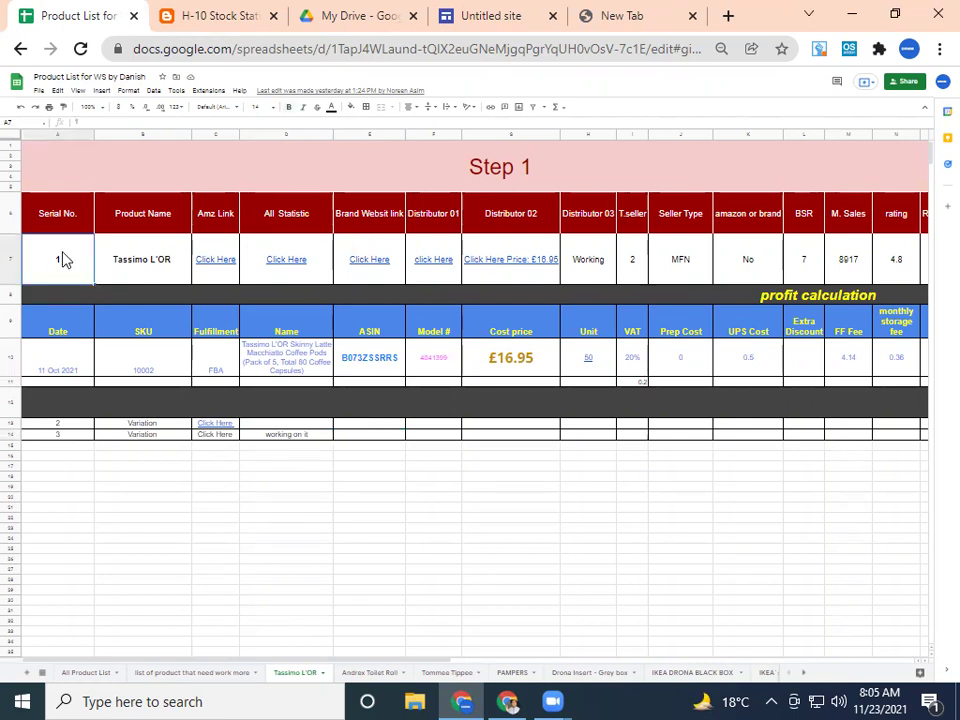
pyautogui.click(127, 279)
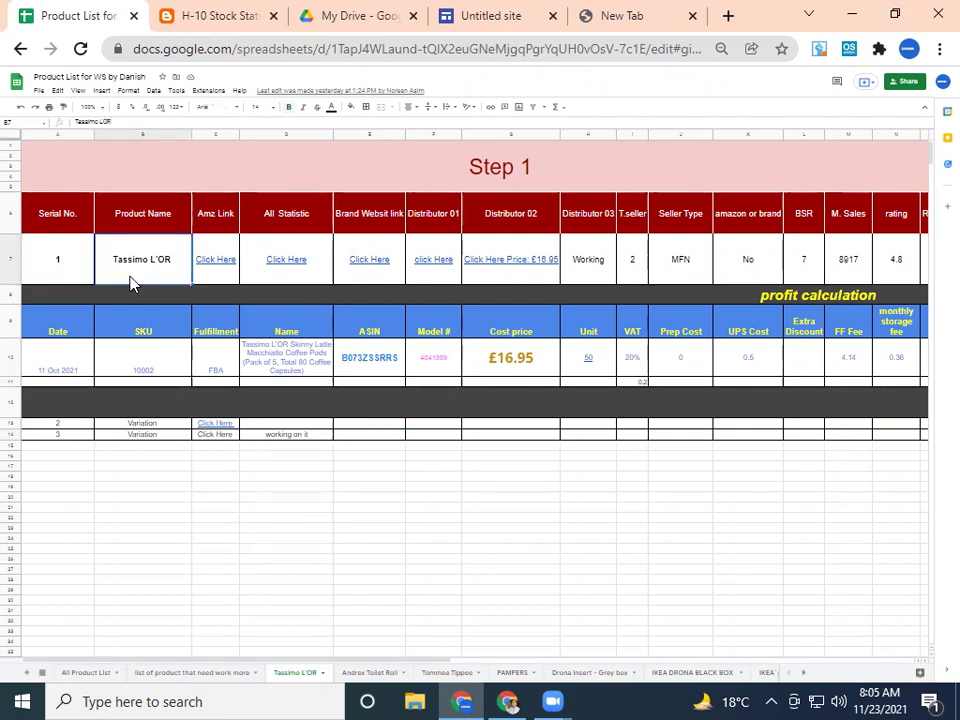
pyautogui.click(202, 280)
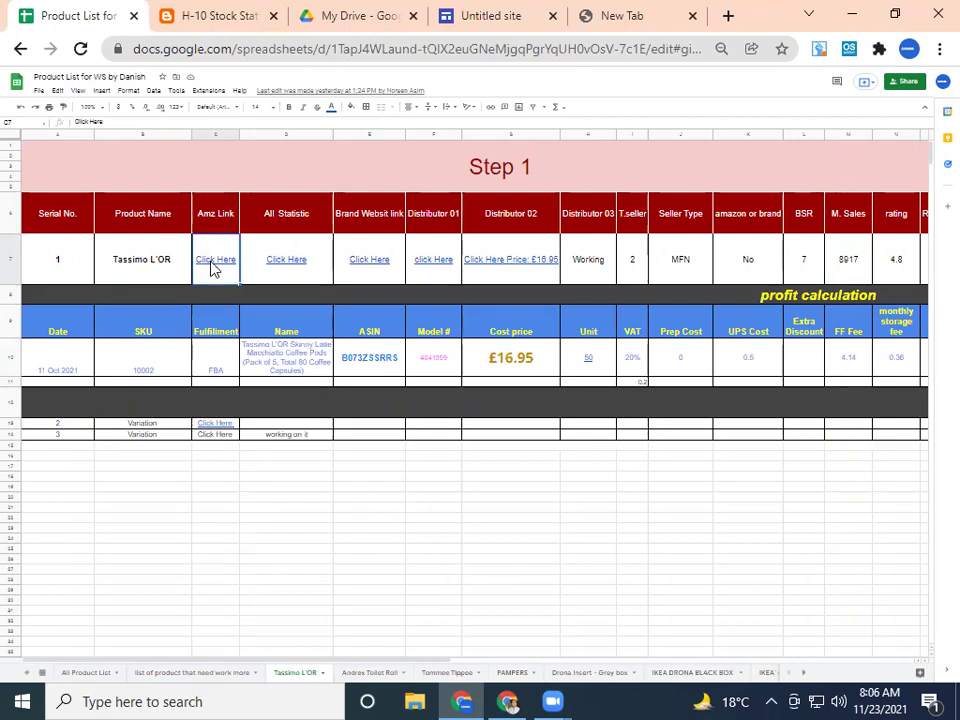
pyautogui.moveTo(215, 272)
pyautogui.moveTo(287, 267)
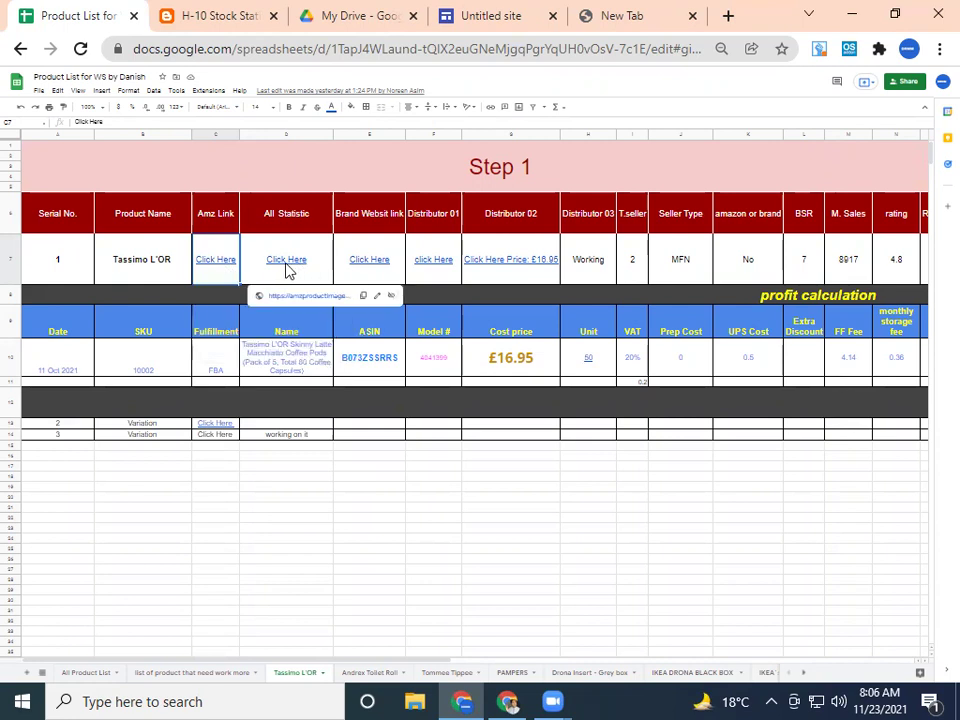
# - Open the H-10 stock statistics blog post and view the Tassimo inventory levels image
pyautogui.click(222, 12)
pyautogui.scroll(-4, 460, 360)
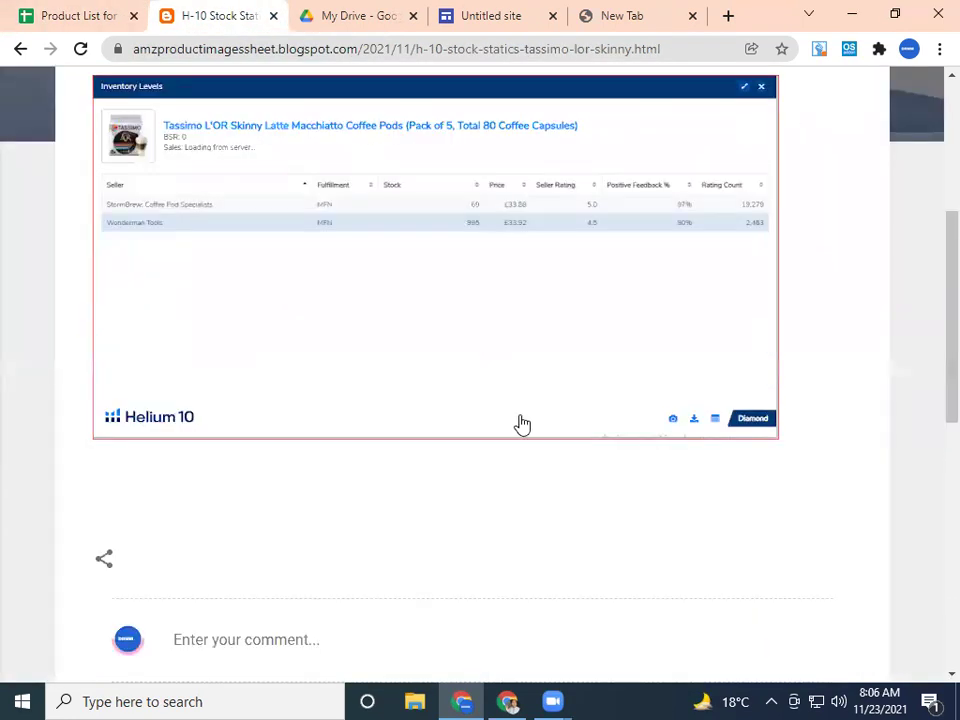
pyautogui.scroll(1, 546, 358)
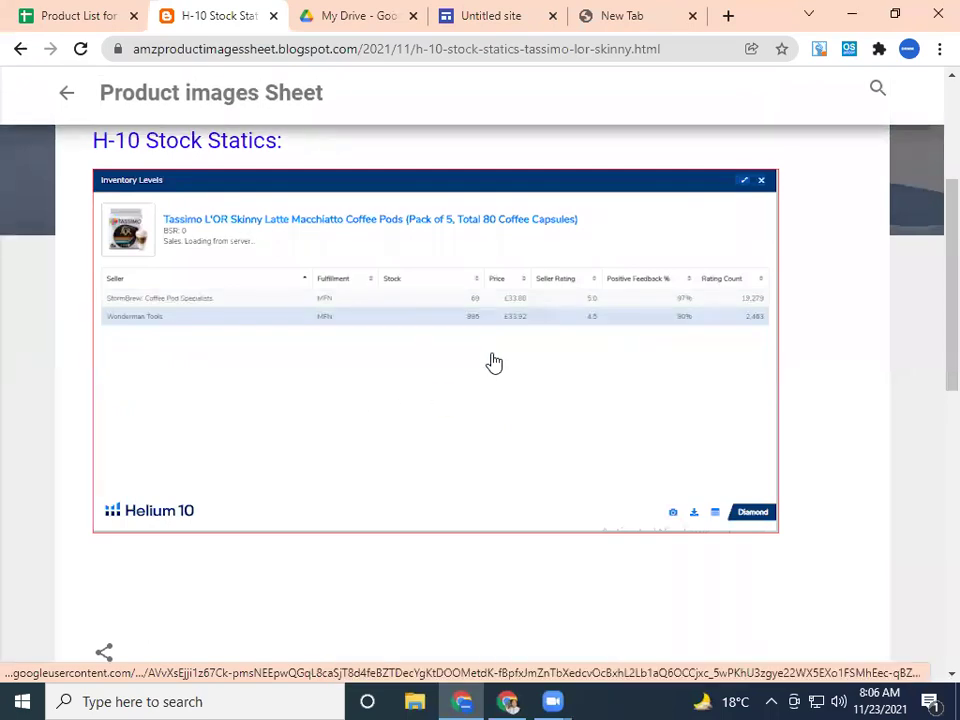
# - Return to the Tassimo L'OR sheet, select its "amazon or brand" value and preview the All Statistic link
pyautogui.click(72, 10)
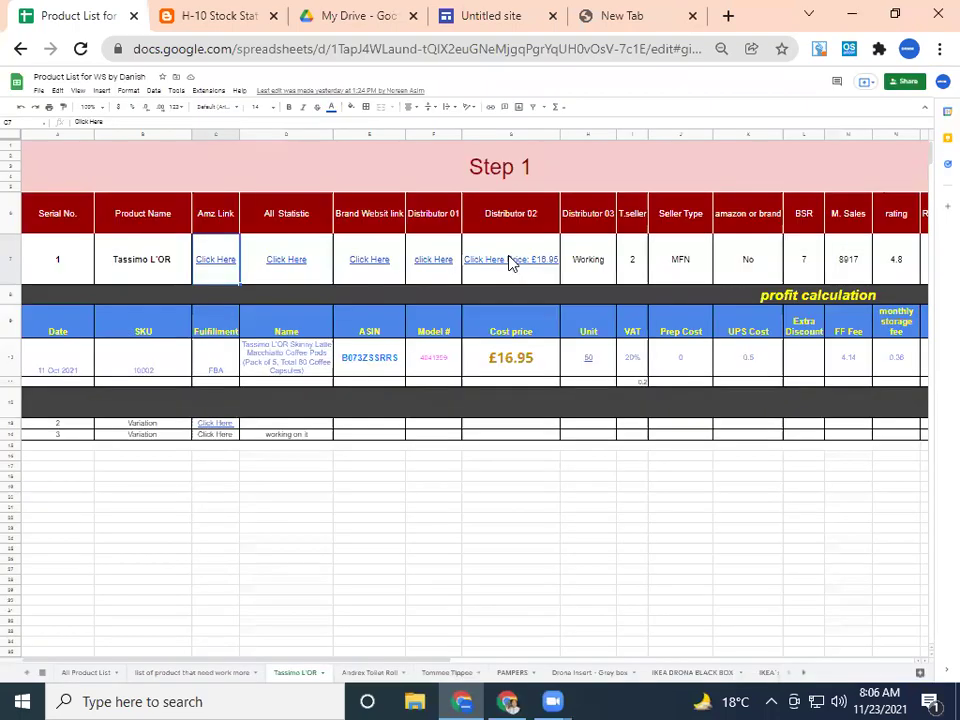
pyautogui.click(733, 268)
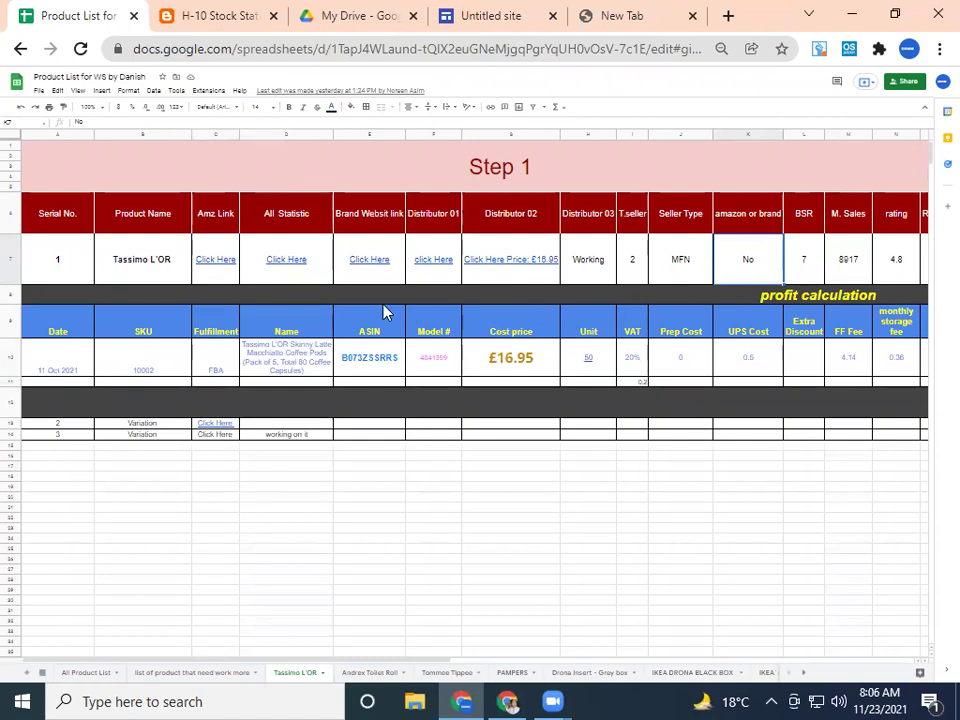
pyautogui.moveTo(281, 279)
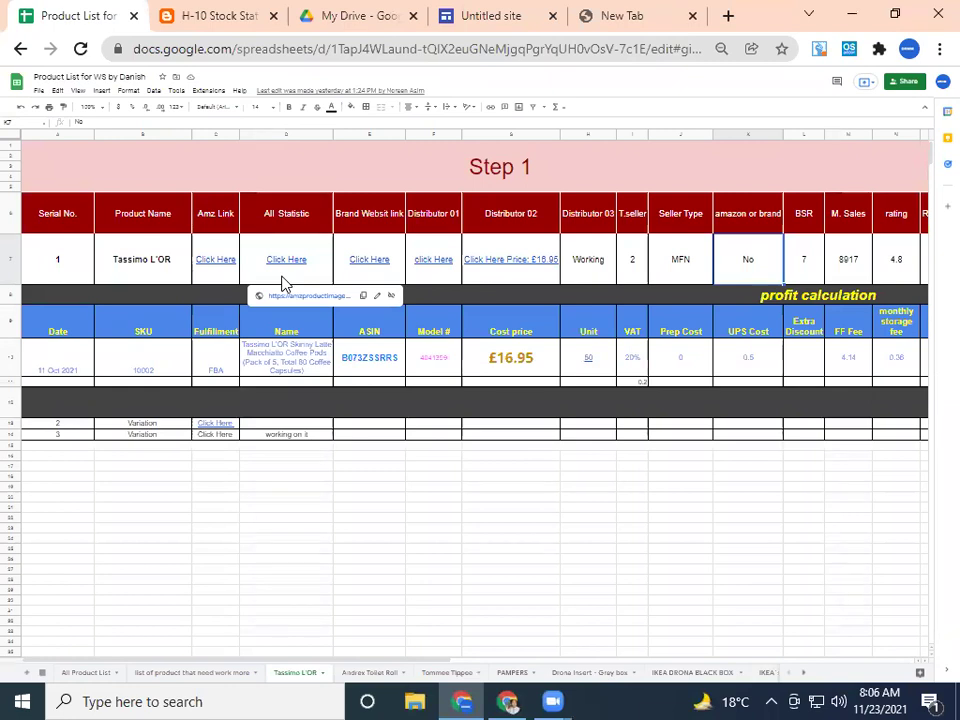
# - Go back to the Tassimo stock statistics blog post and examine its title and the sellers in the inventory table
pyautogui.click(215, 15)
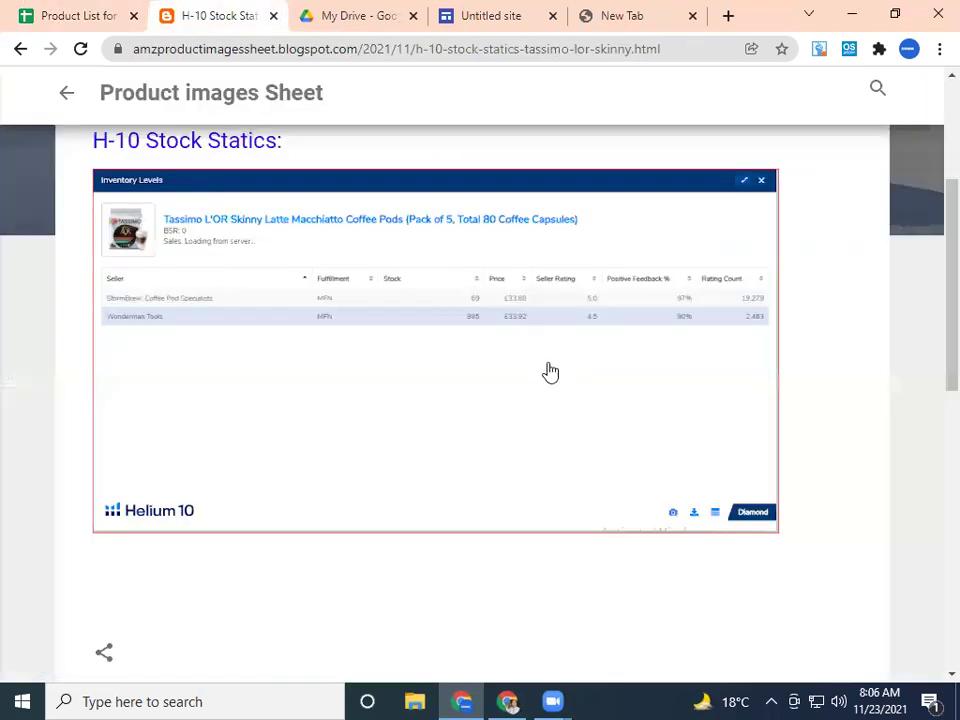
pyautogui.scroll(-4, 416, 354)
pyautogui.scroll(4, 425, 375)
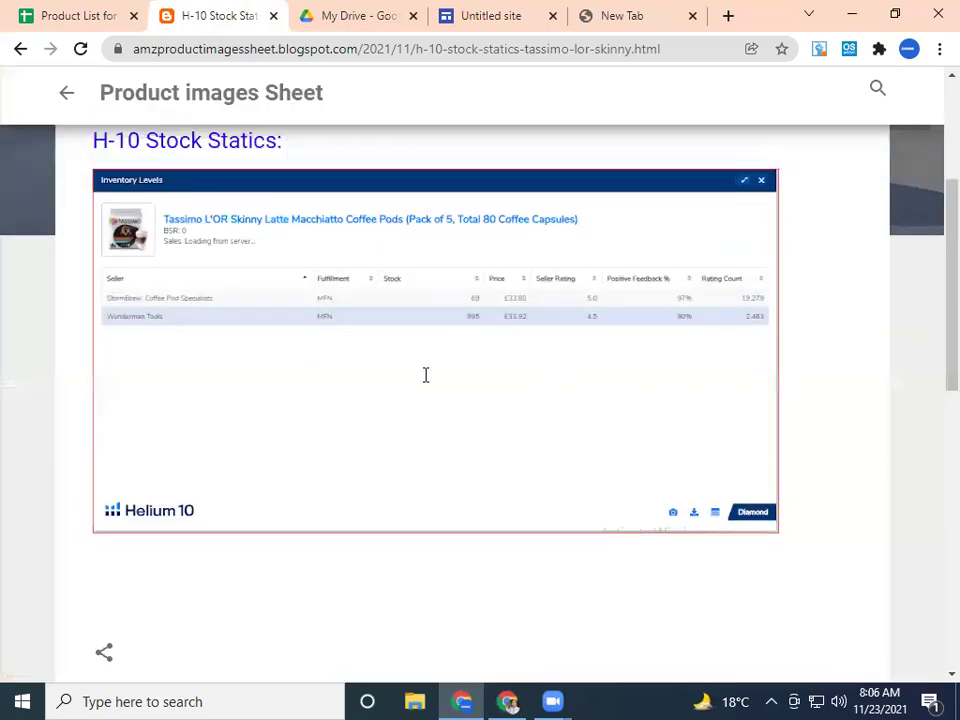
pyautogui.scroll(2, 384, 358)
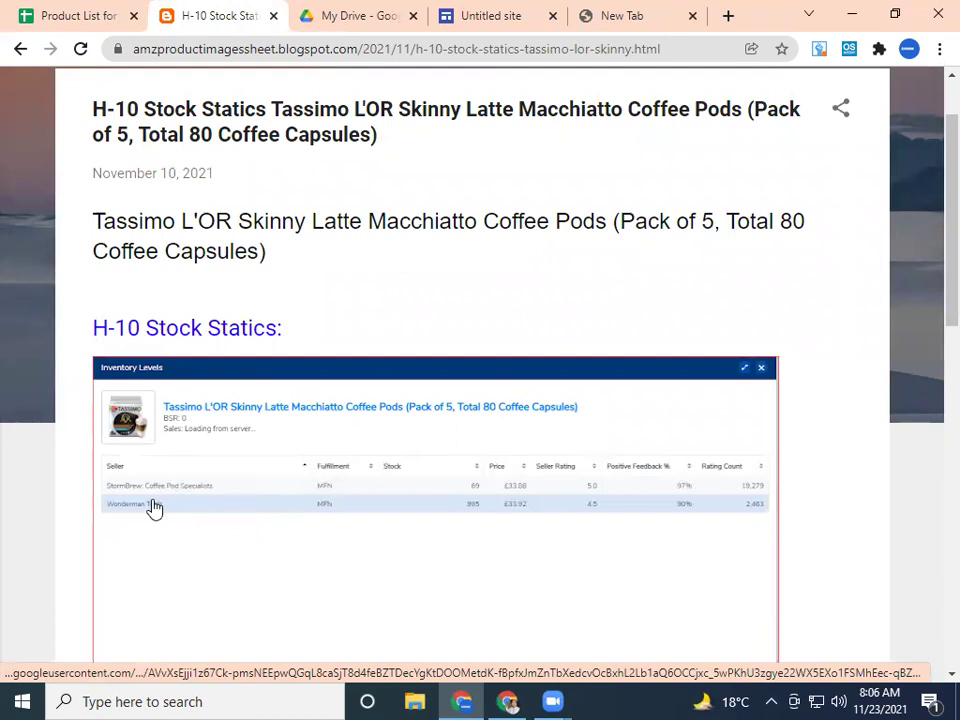
# - Finish viewing the Tassimo inventory levels image, return to the blog's post list and examine the BSR & Monthly Sales H-10 image
pyautogui.scroll(-1, 552, 514)
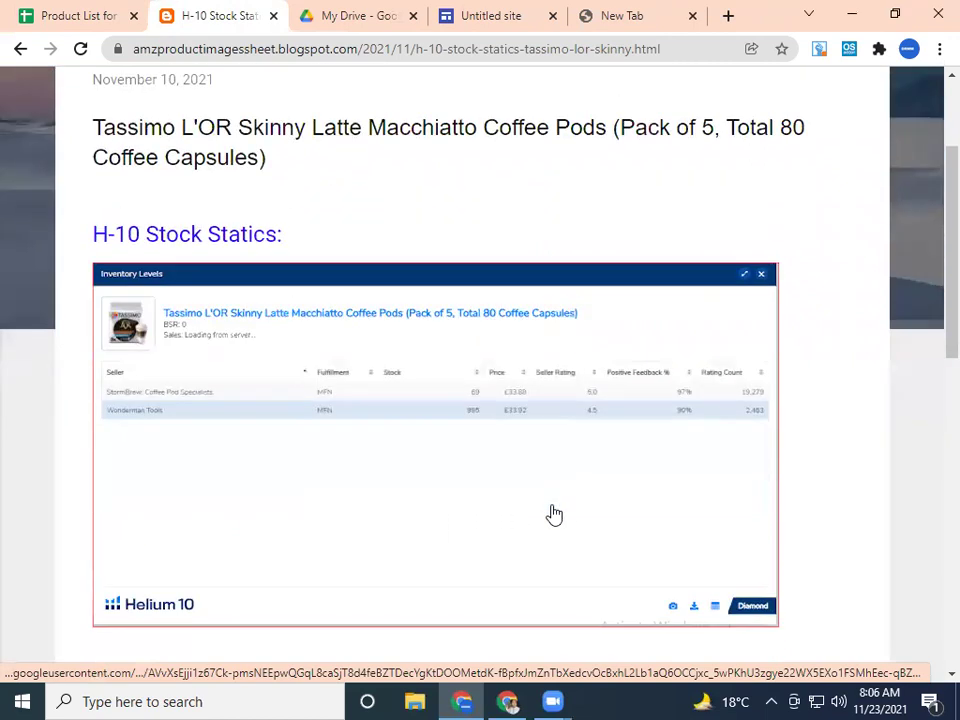
pyautogui.scroll(1, 440, 505)
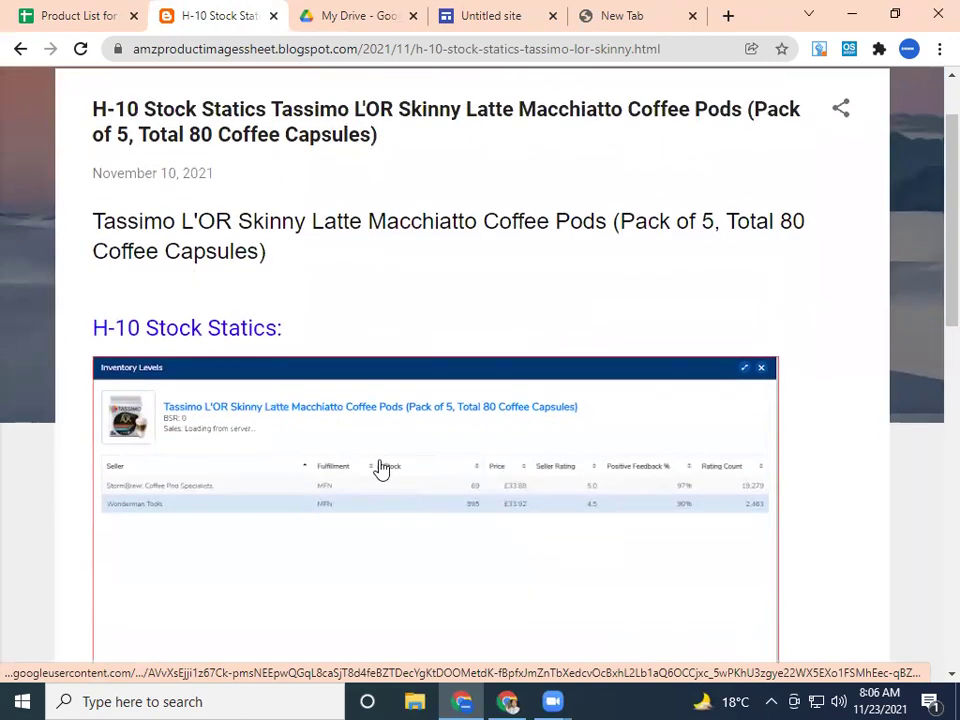
pyautogui.scroll(1, 381, 469)
pyautogui.click(68, 111)
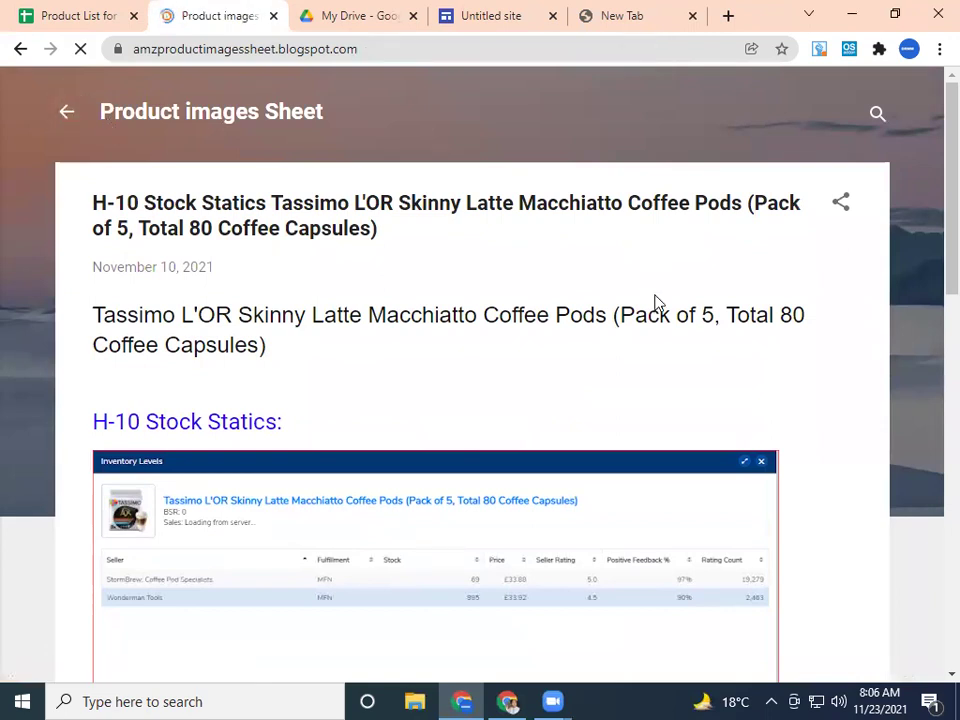
pyautogui.scroll(-2, 655, 303)
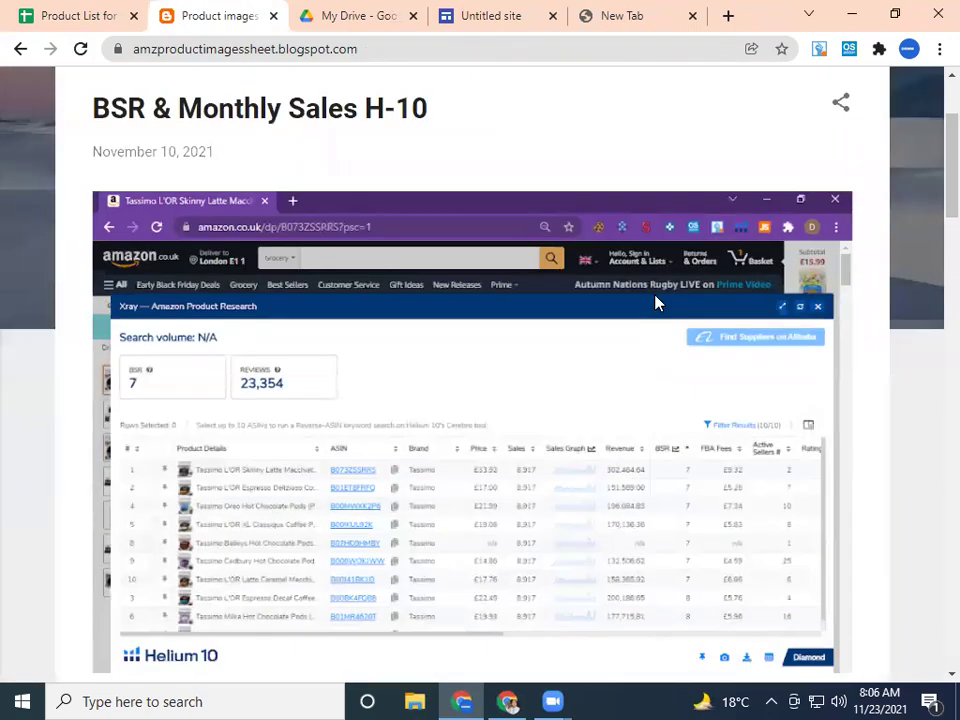
pyautogui.scroll(-3, 656, 302)
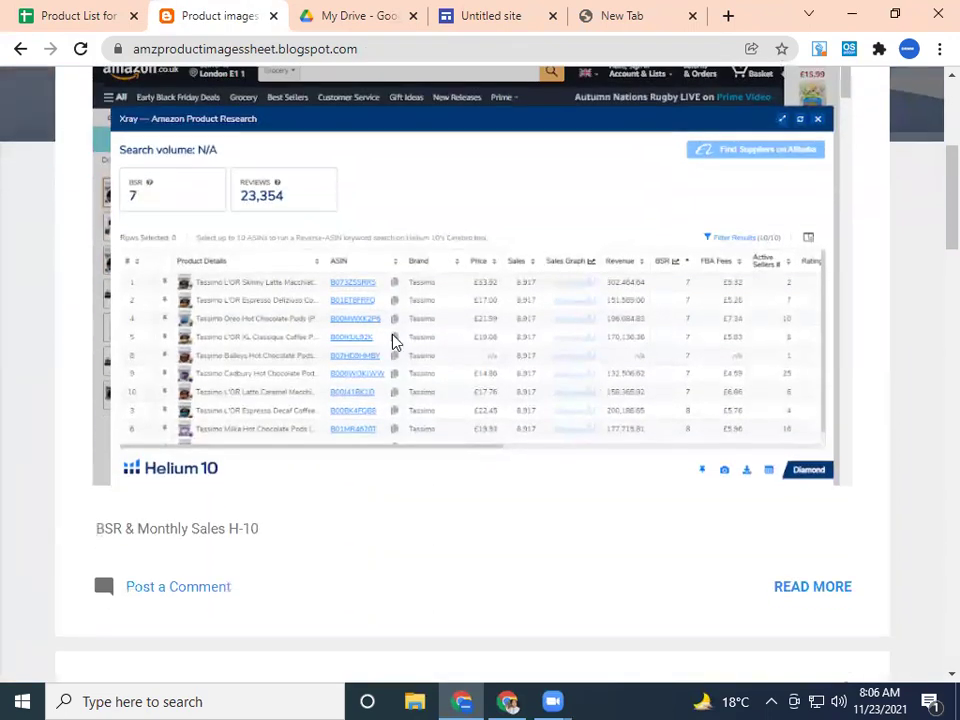
pyautogui.scroll(-1, 485, 367)
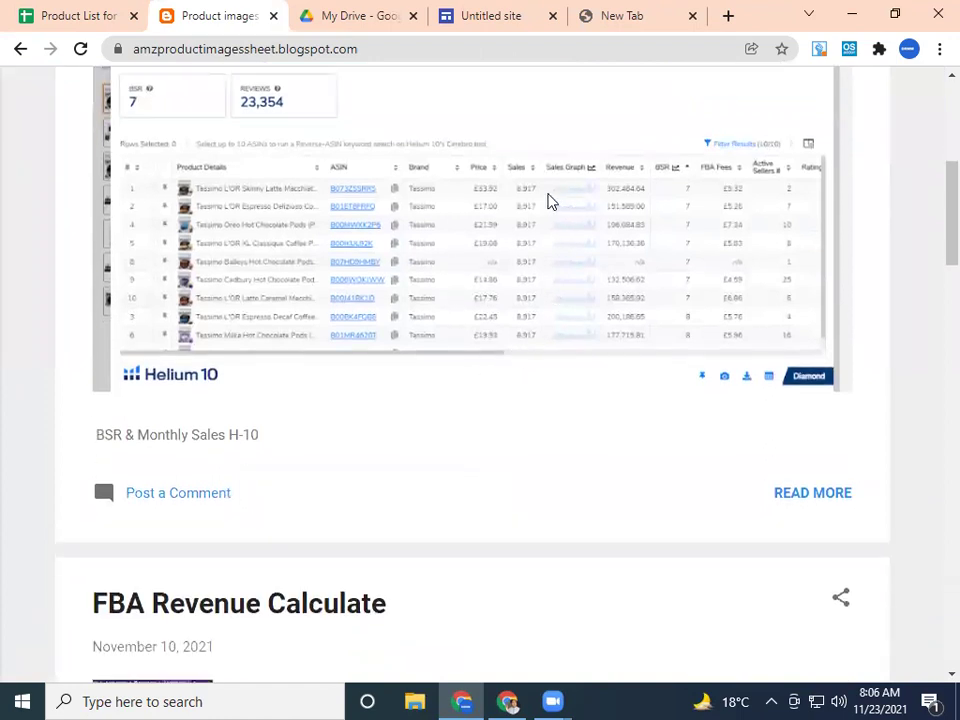
# - Find the "BSR NP LP by H-10" Tassimo post in the blog, open it in full and examine its sales rank and price chart
pyautogui.scroll(-6, 497, 366)
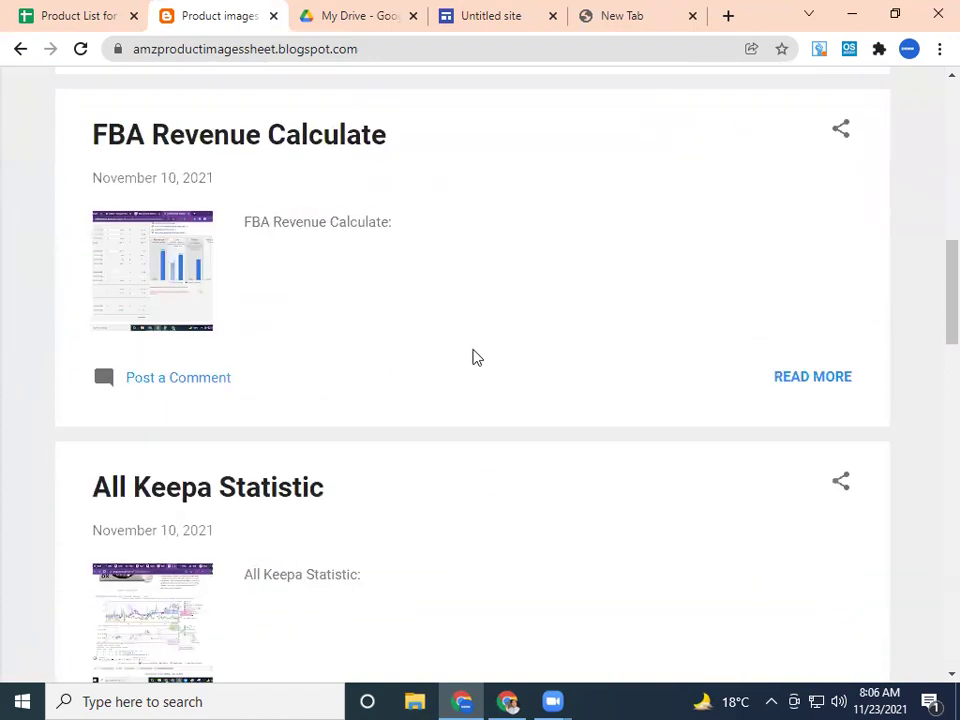
pyautogui.scroll(-2, 495, 366)
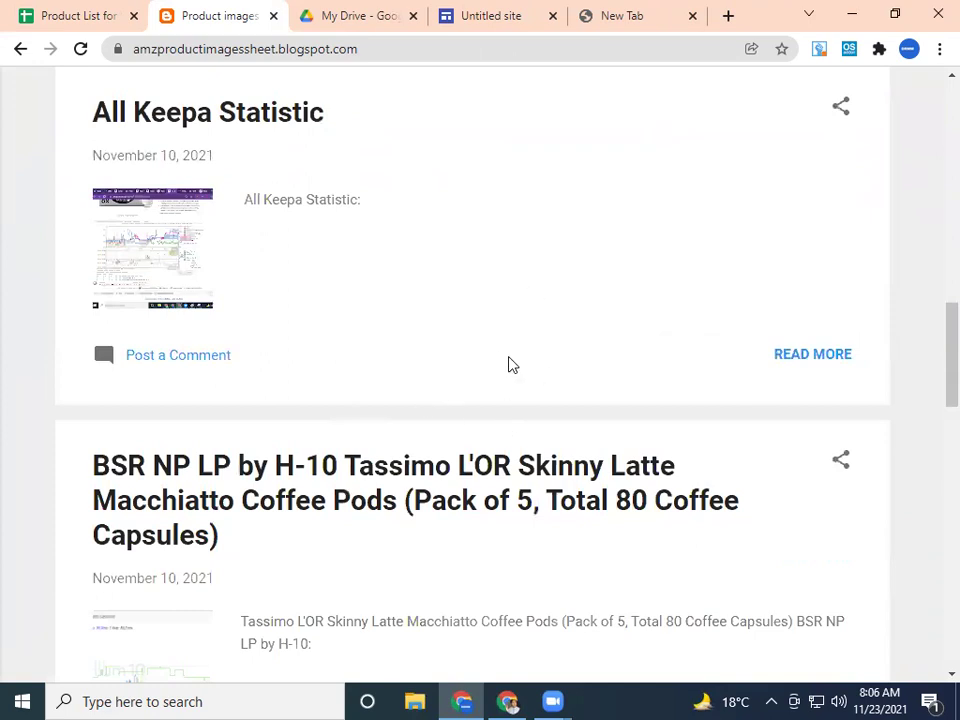
pyautogui.scroll(-2, 555, 343)
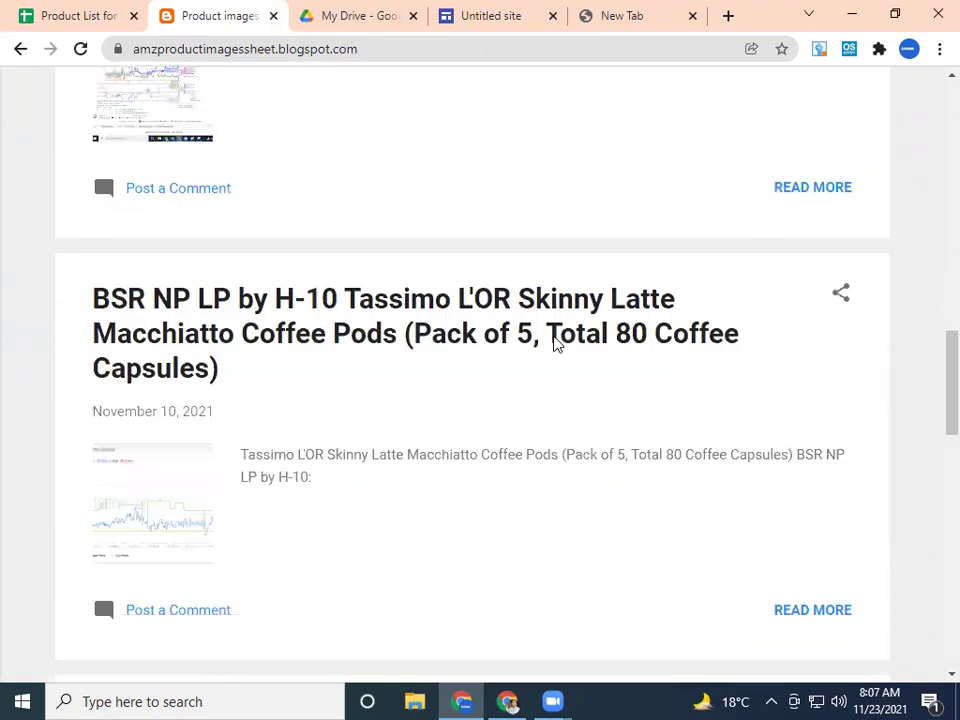
pyautogui.scroll(-2, 558, 368)
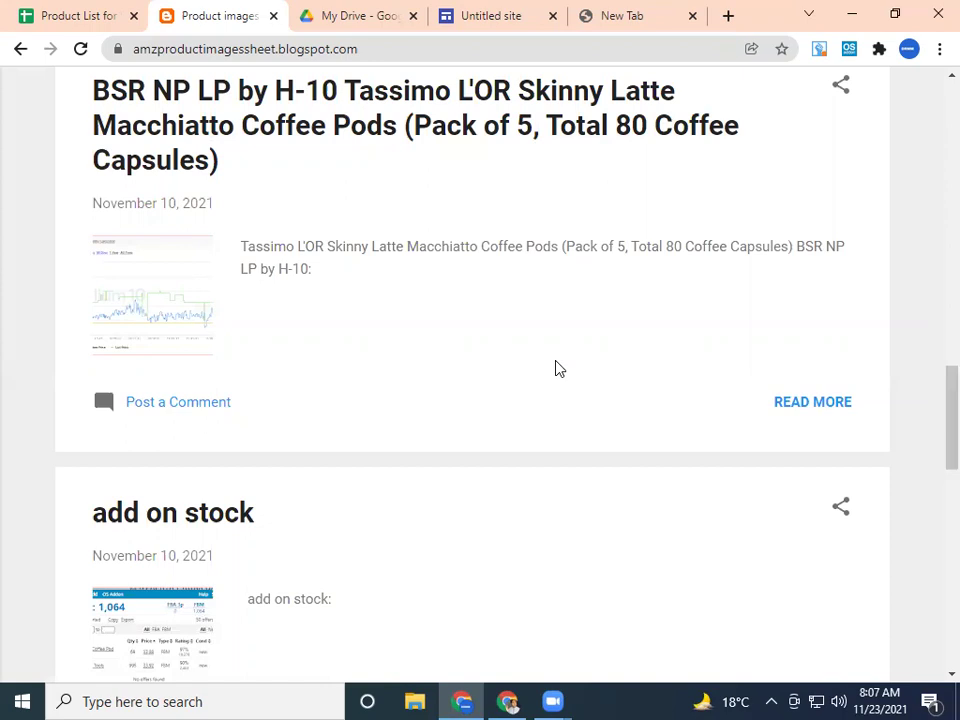
pyautogui.click(810, 400)
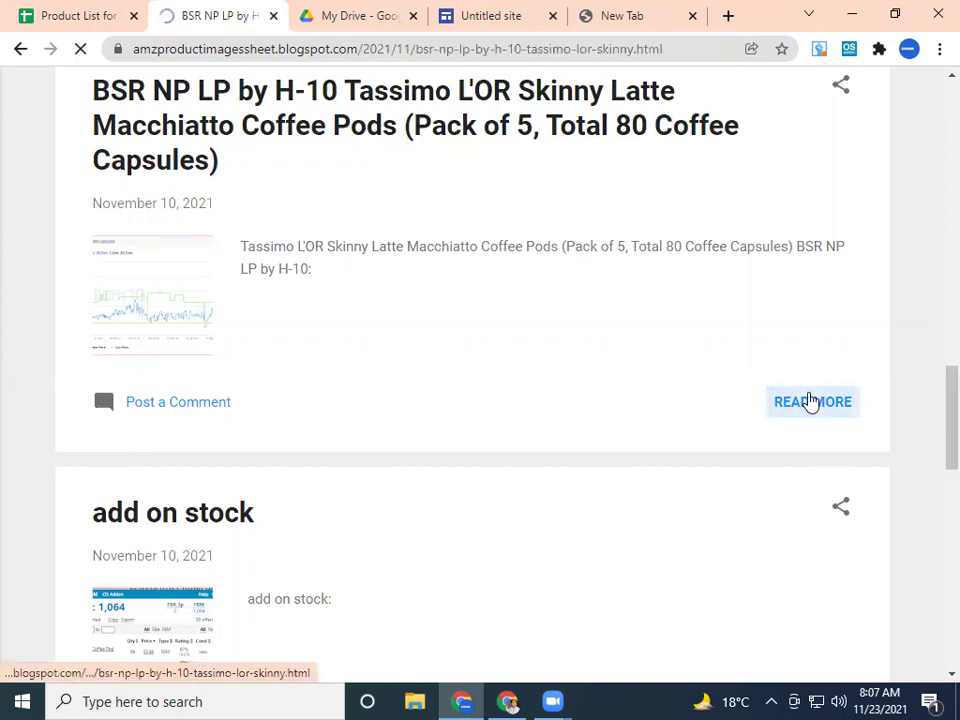
pyautogui.scroll(-3, 549, 433)
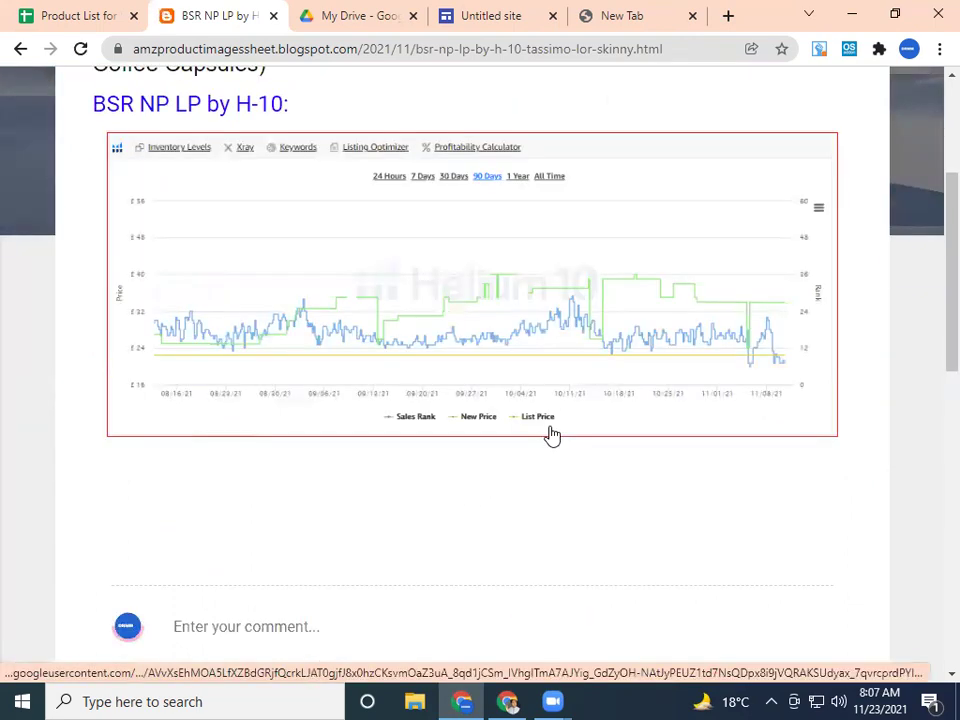
pyautogui.scroll(3, 551, 435)
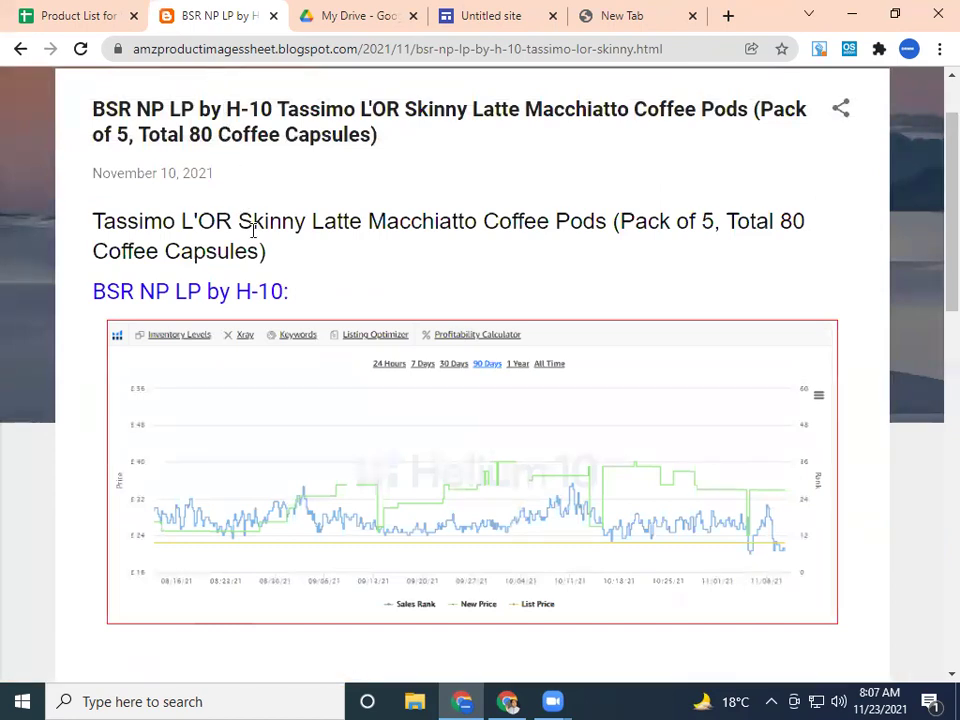
# - Return to the blog's post list, open the All Keepa Statistic post and examine its Keepa price history charts
pyautogui.scroll(2, 254, 230)
pyautogui.click(68, 122)
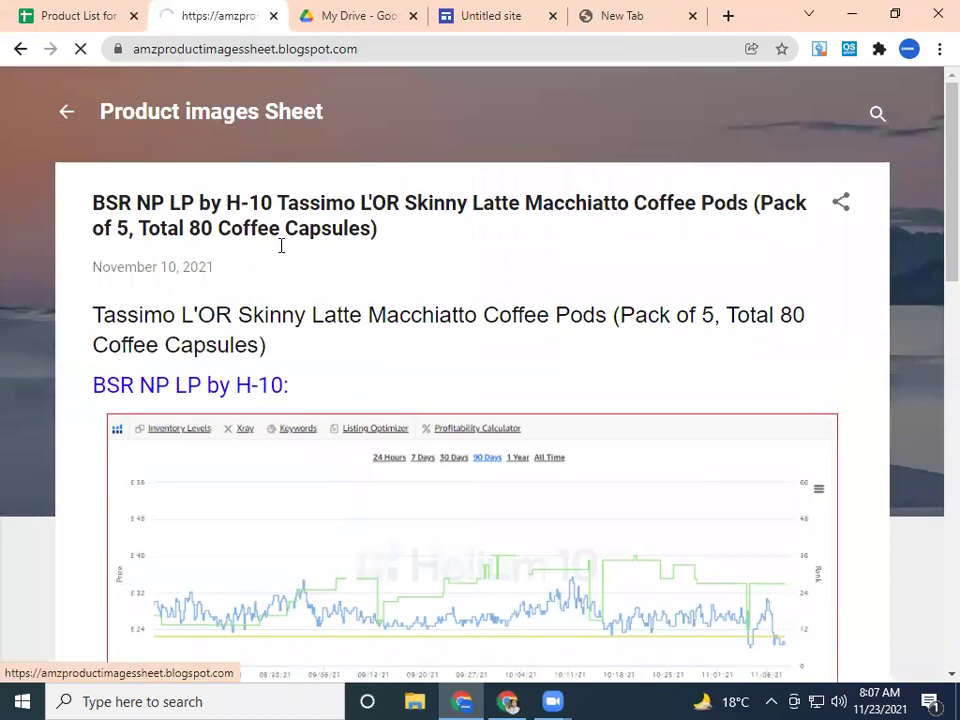
pyautogui.scroll(-3, 281, 254)
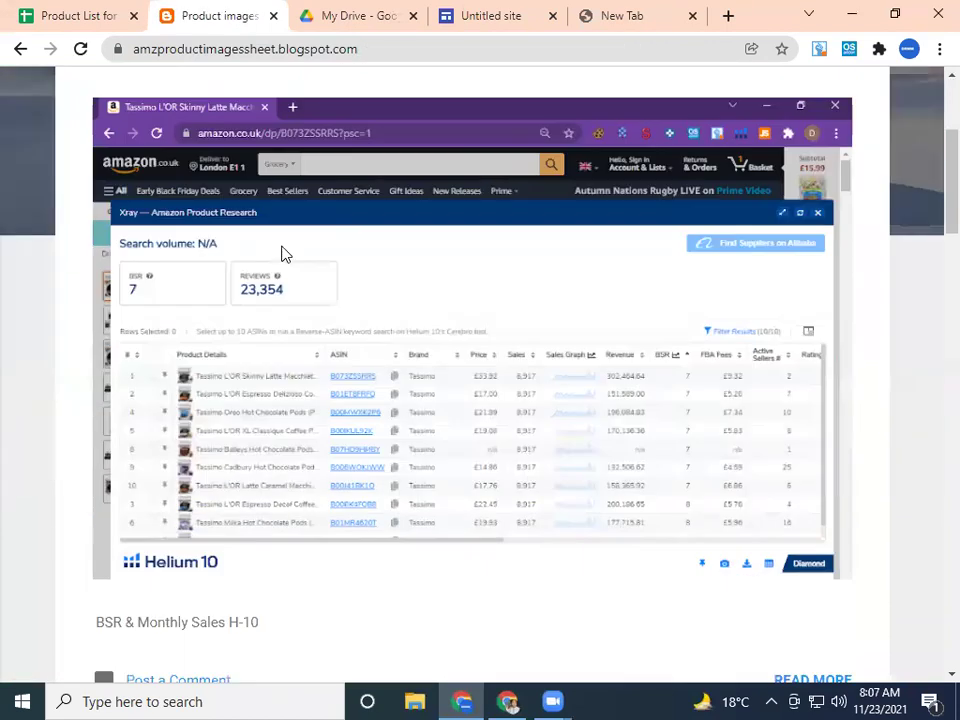
pyautogui.scroll(-8, 281, 254)
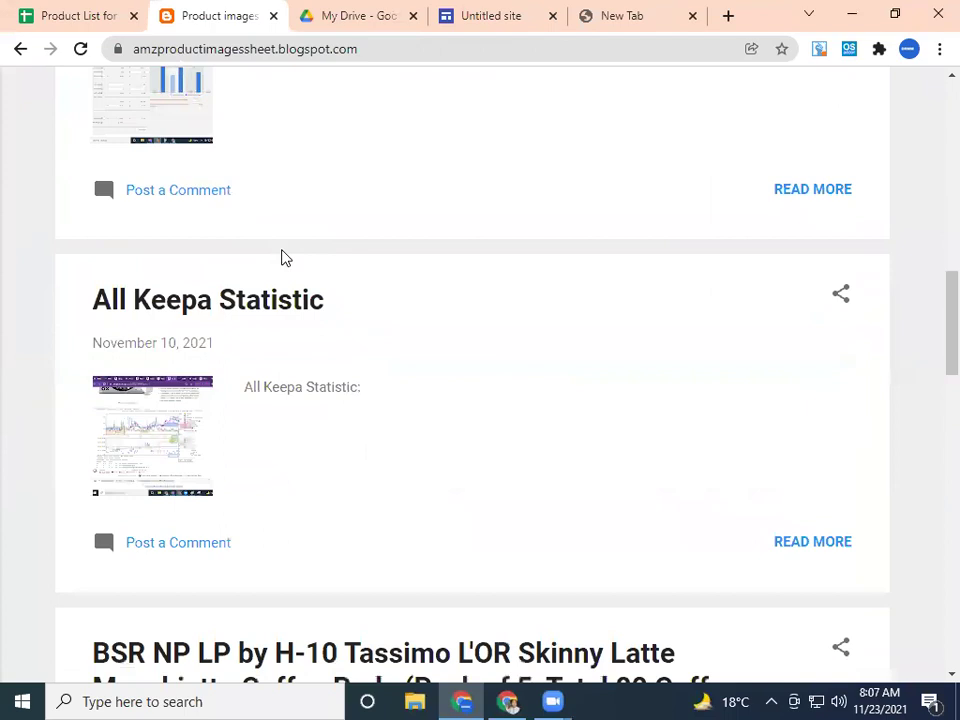
pyautogui.scroll(-5, 281, 258)
pyautogui.scroll(3, 270, 260)
pyautogui.click(815, 356)
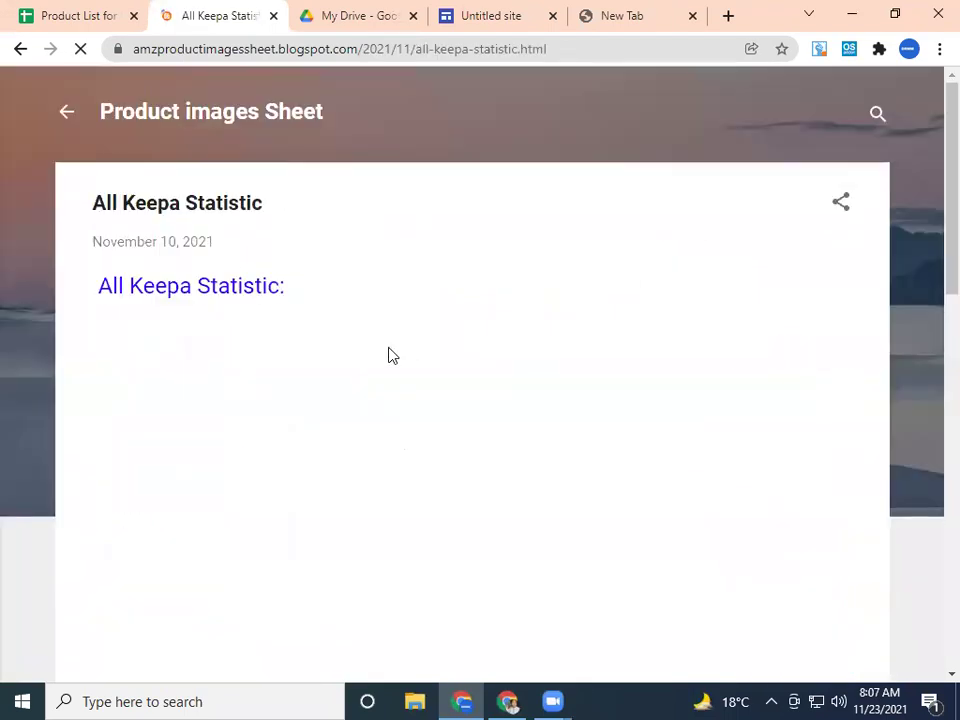
pyautogui.scroll(-2, 390, 356)
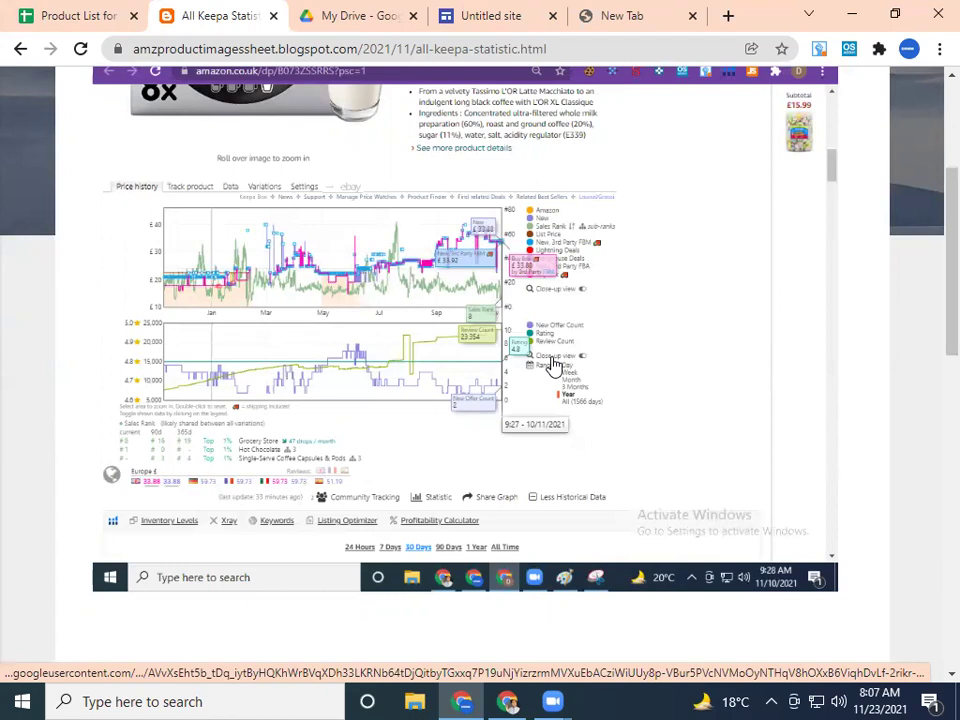
pyautogui.scroll(3, 553, 365)
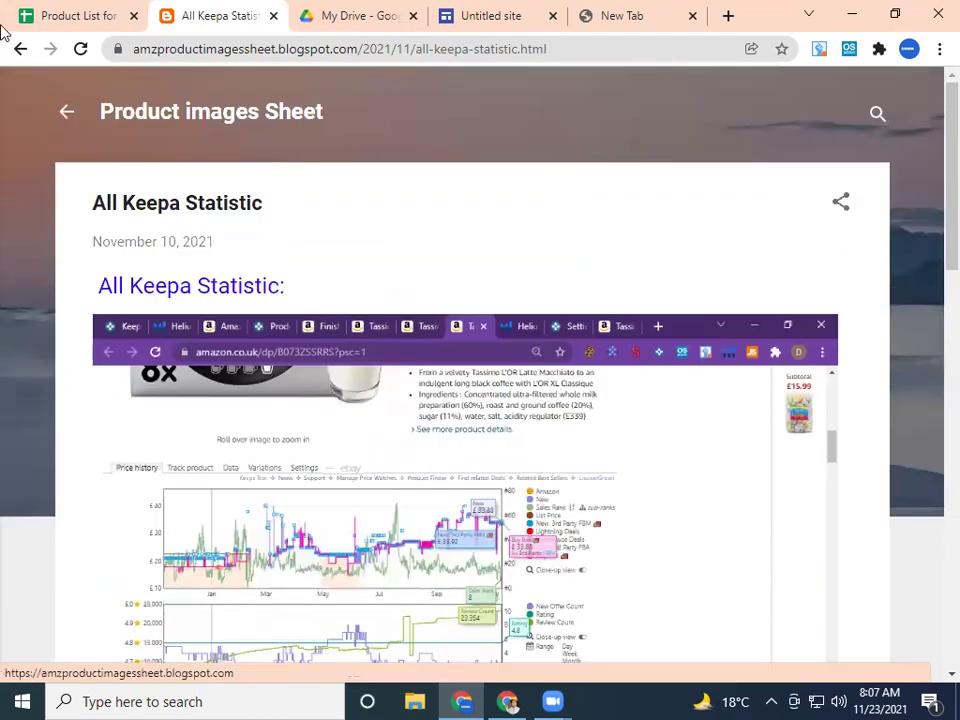
# - Leave the Keepa post, return to the Tassimo L'OR sheet, open its brand website link and browse the Tassimo drinks listed there
pyautogui.click(64, 113)
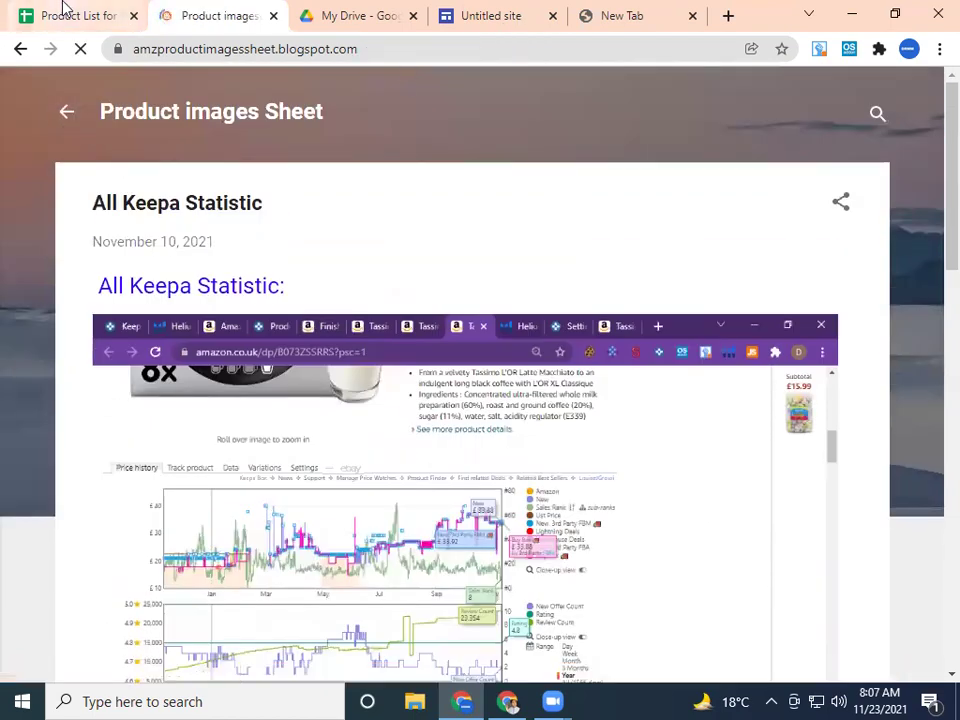
pyautogui.click(65, 12)
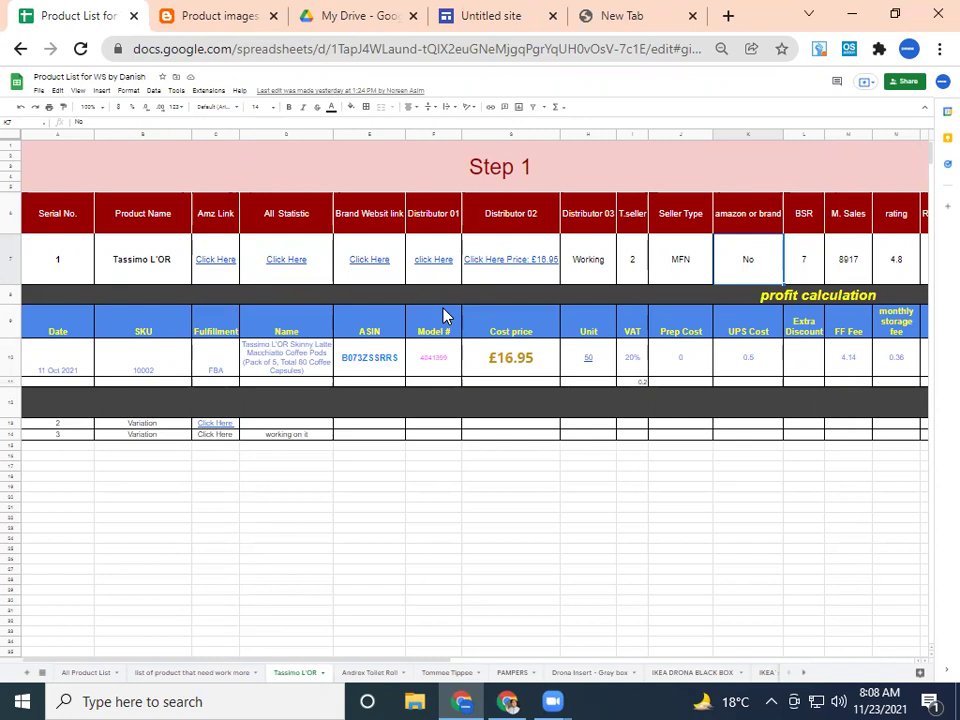
pyautogui.click(385, 280)
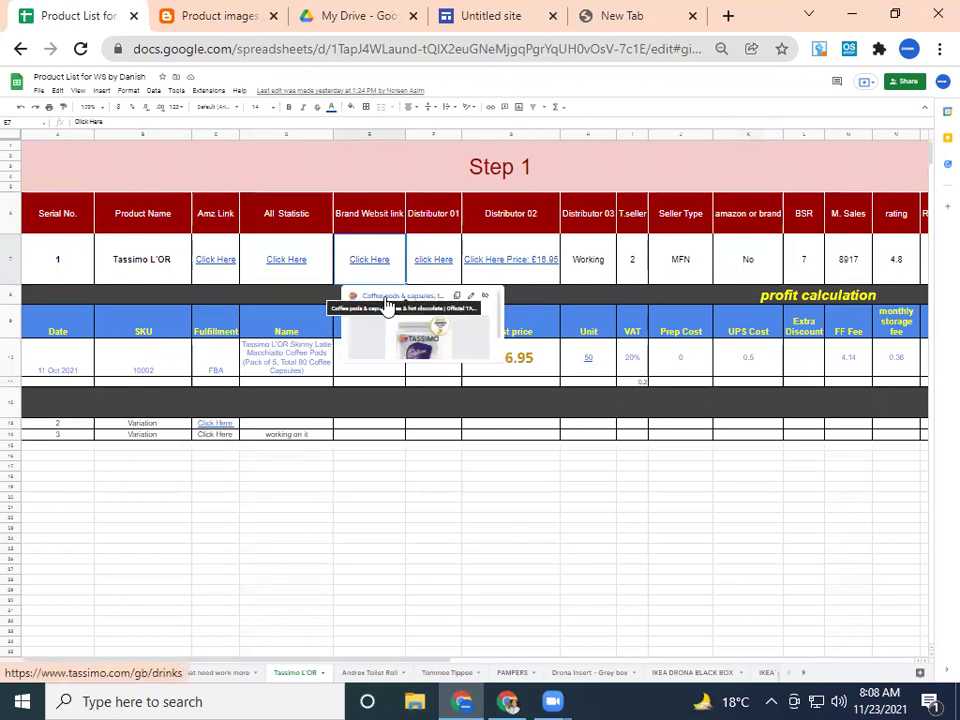
pyautogui.click(387, 302)
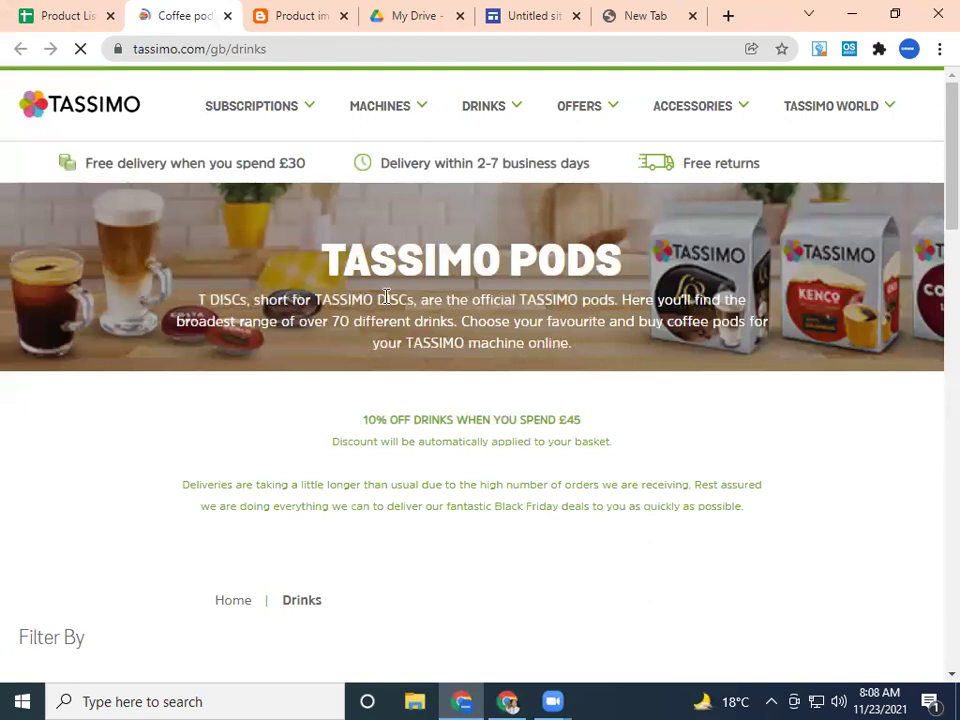
pyautogui.scroll(-3, 385, 297)
pyautogui.scroll(-5, 385, 297)
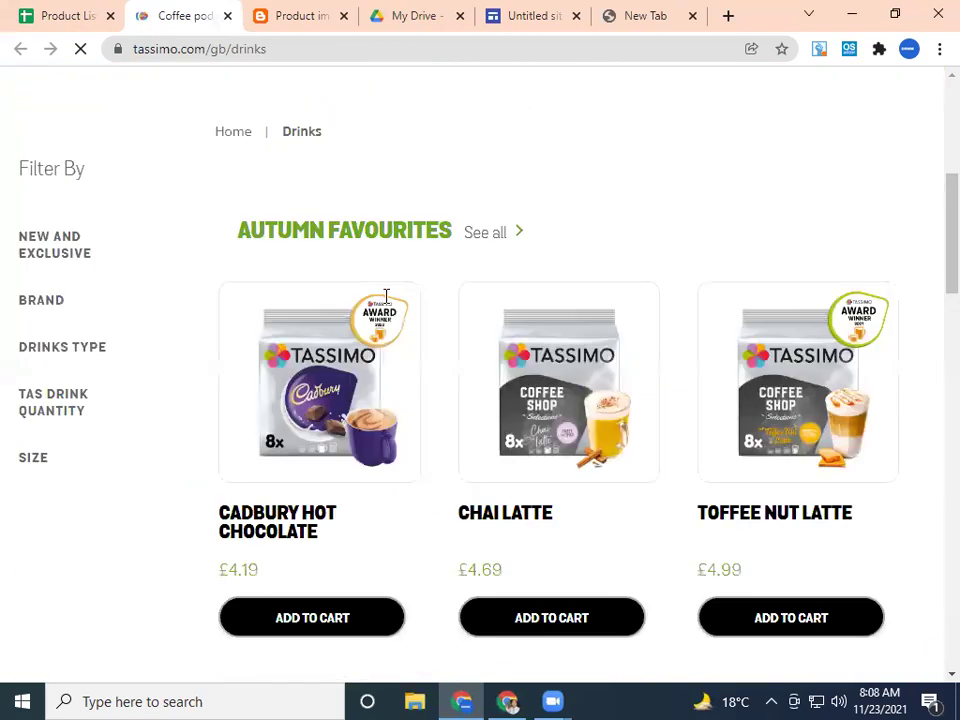
pyautogui.scroll(-5, 385, 297)
# - Return to the product sheet, preview the Distributor 01 link and point out the Distributor 02, Distributor 03 and T.seller cells
pyautogui.click(65, 15)
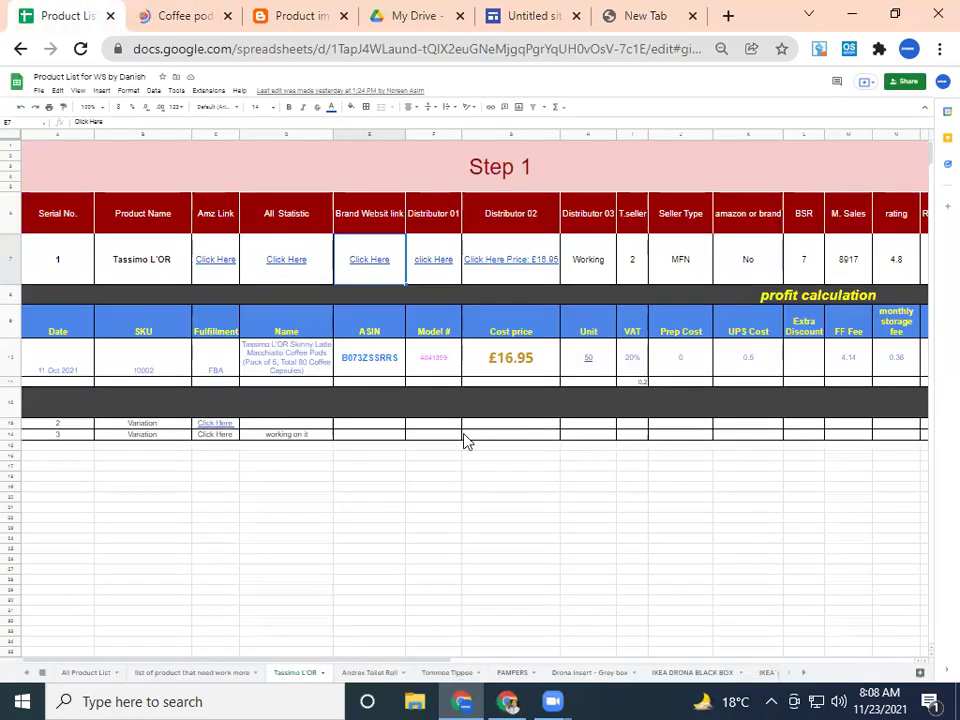
pyautogui.moveTo(441, 265)
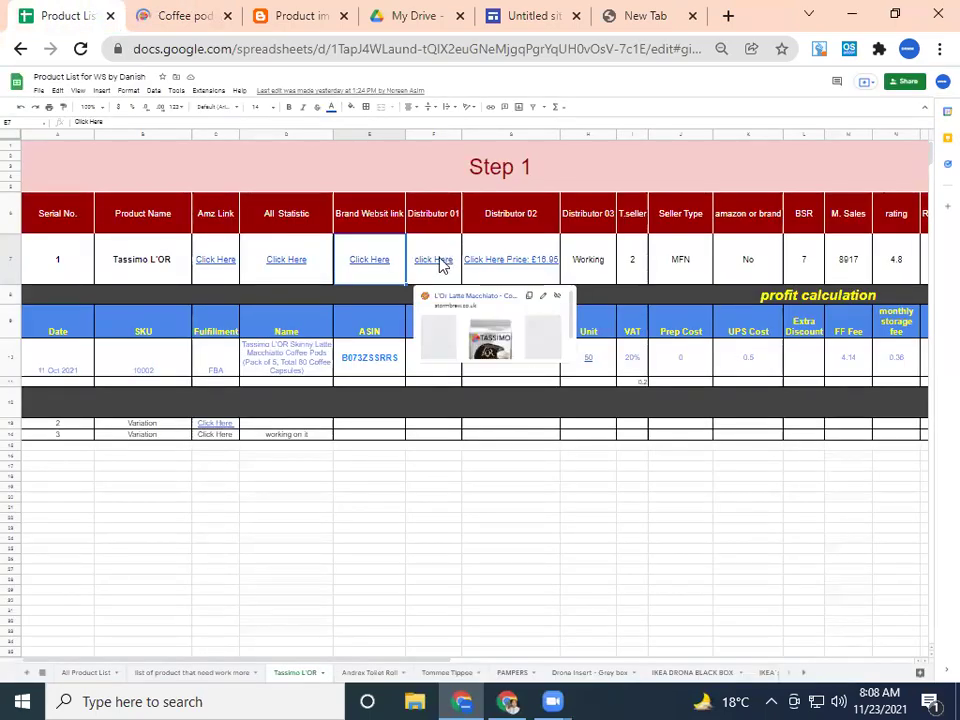
pyautogui.click(522, 267)
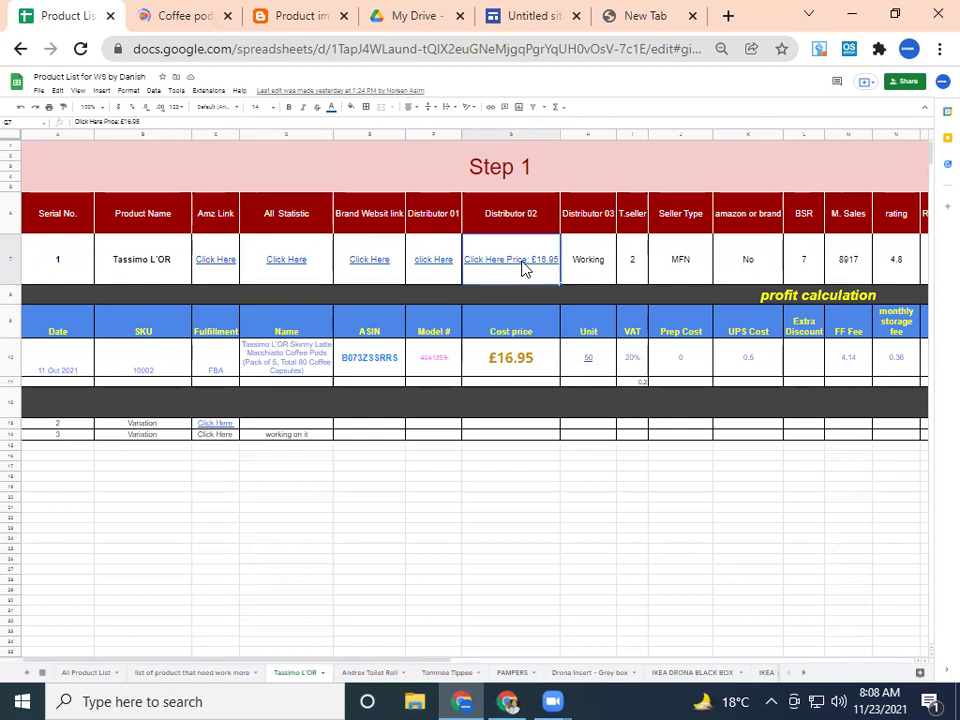
pyautogui.click(582, 262)
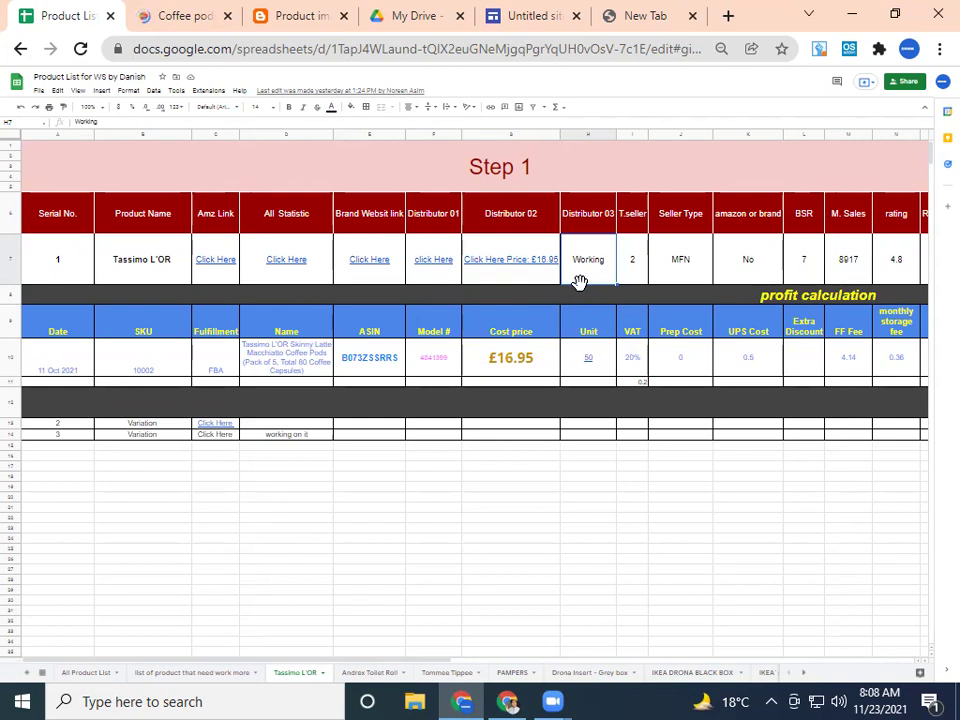
pyautogui.click(635, 276)
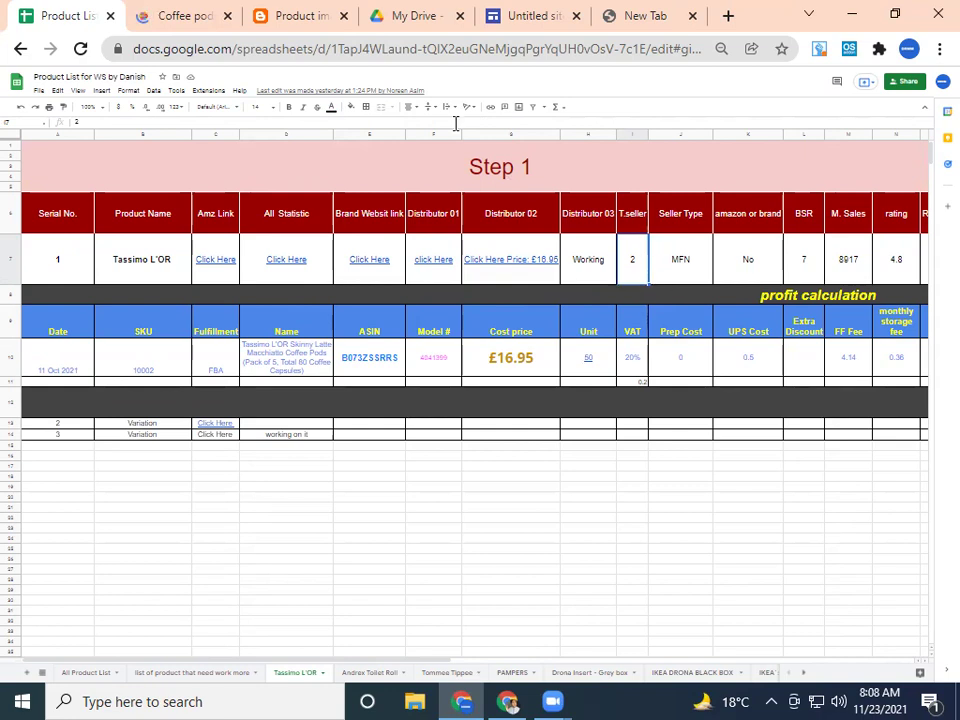
# - Switch to the product images blog, open the "add on stock" post and view its Count Stock seller table
pyautogui.click(311, 12)
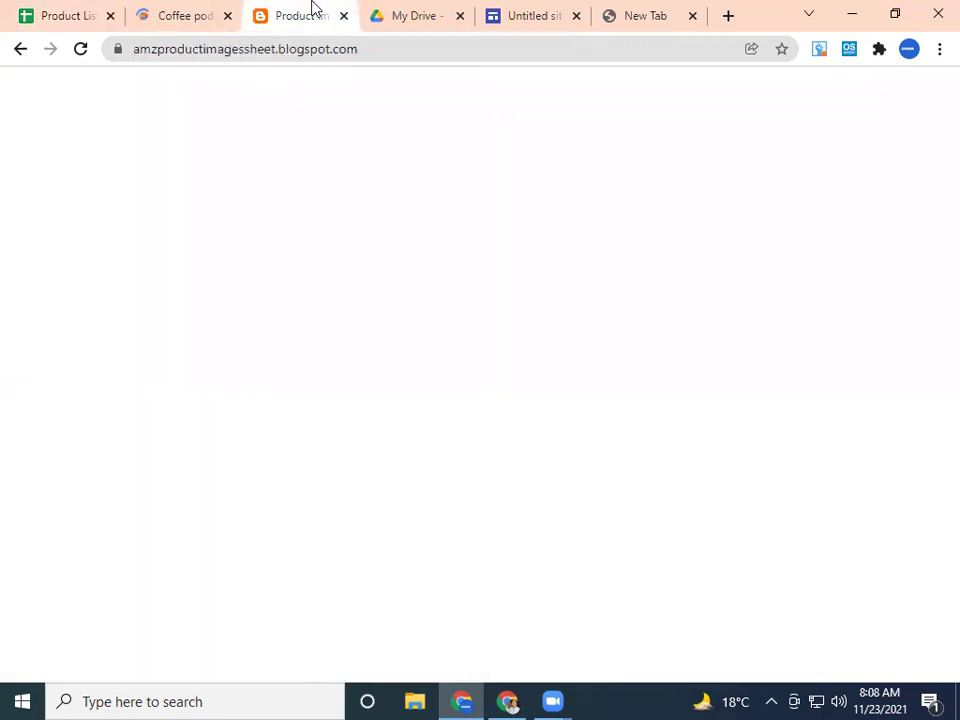
pyautogui.scroll(-10, 424, 390)
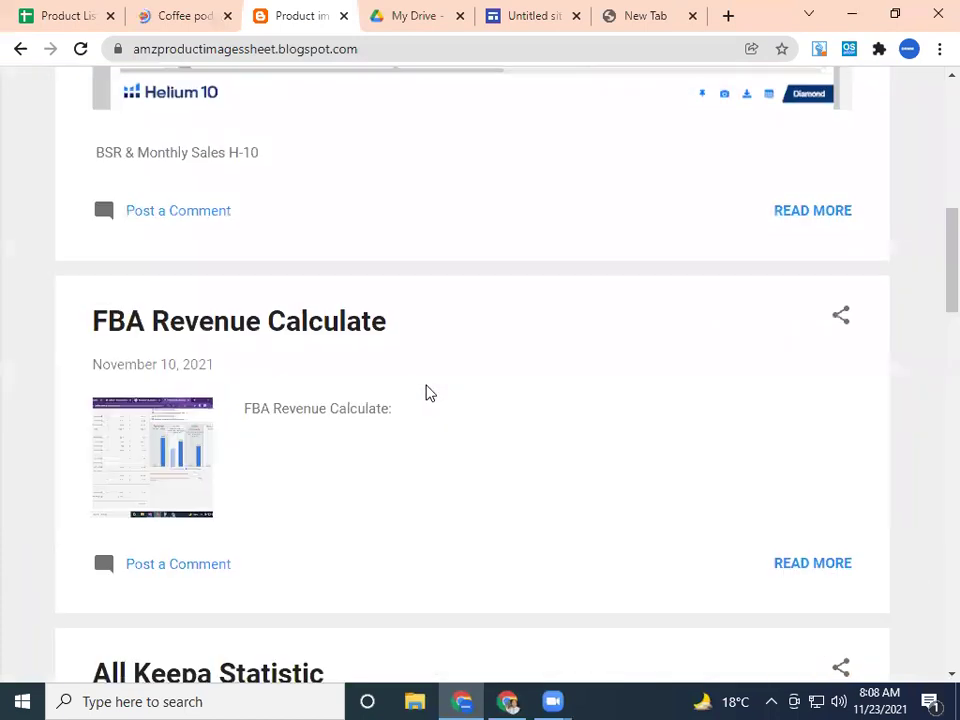
pyautogui.scroll(-9, 425, 392)
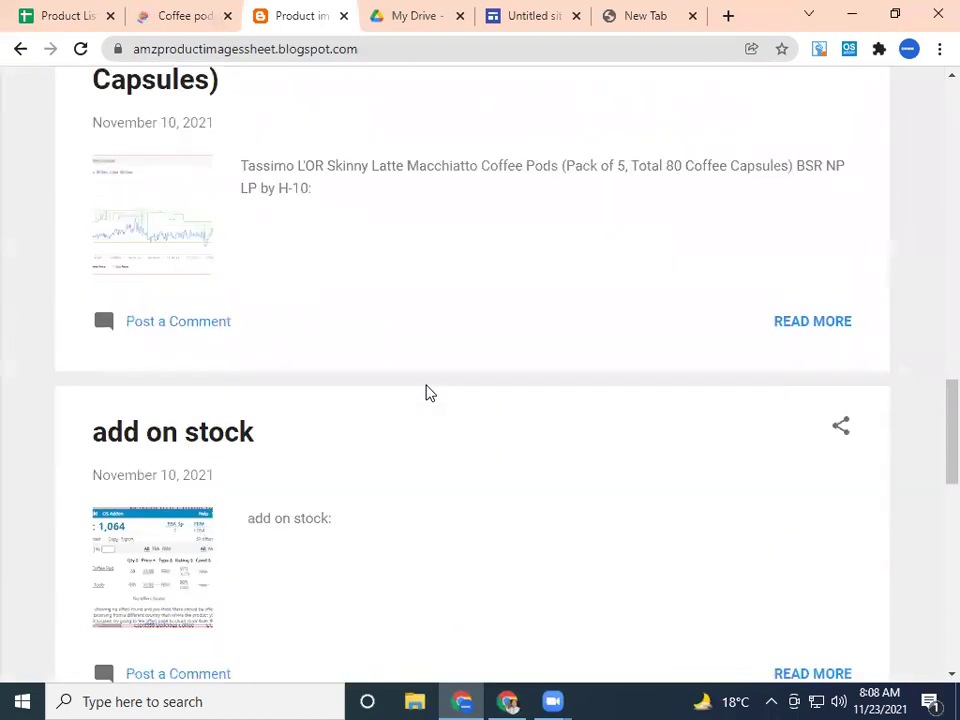
pyautogui.scroll(-3, 426, 392)
pyautogui.scroll(3, 426, 392)
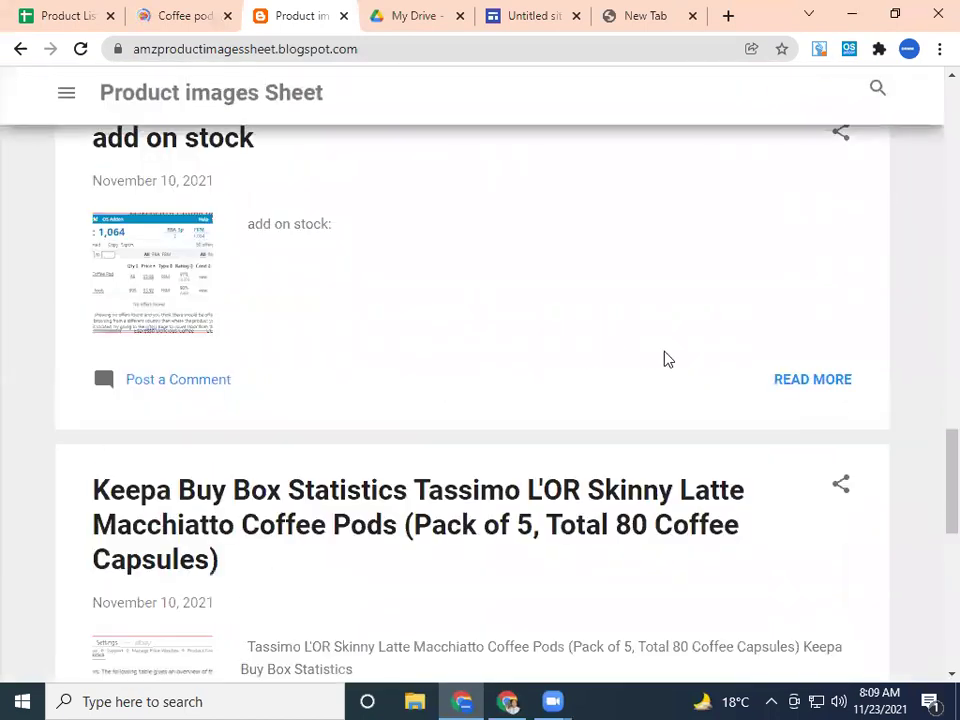
pyautogui.click(826, 386)
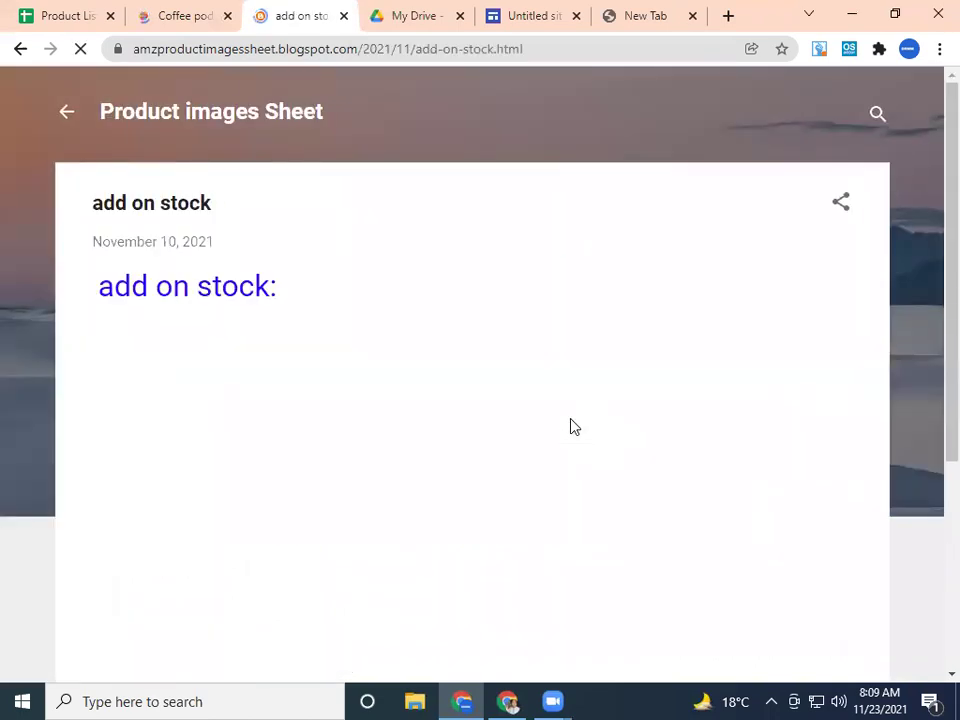
pyautogui.scroll(-2, 573, 427)
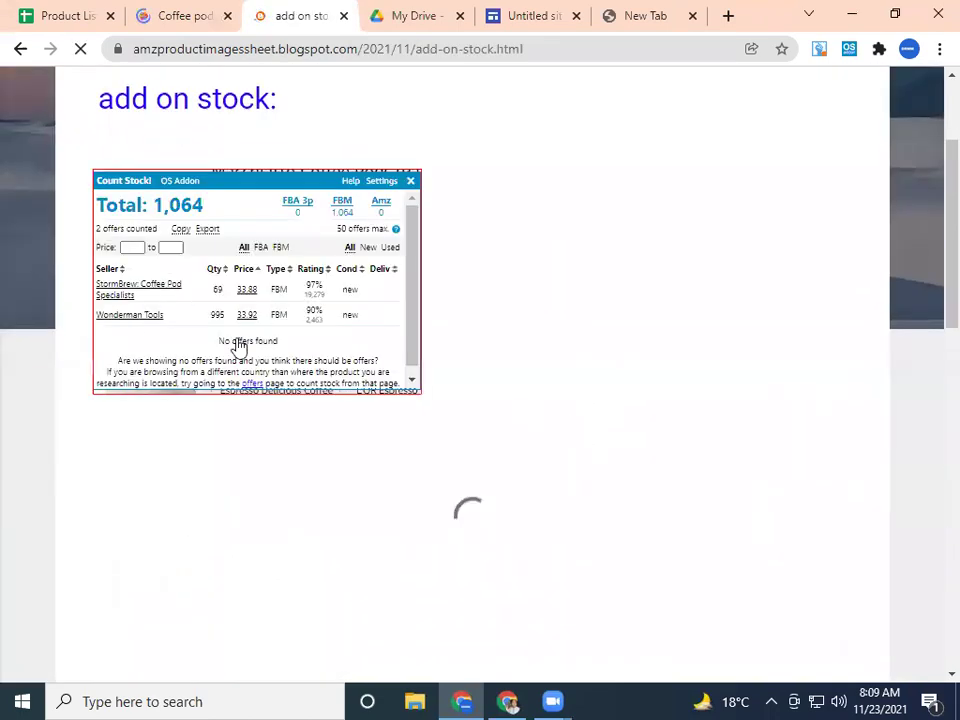
# - Return to the Tassimo L'OR product sheet and go through its Seller Type, amazon or brand, BSR, M. Sales, rating and Review Velocity cells
pyautogui.click(69, 8)
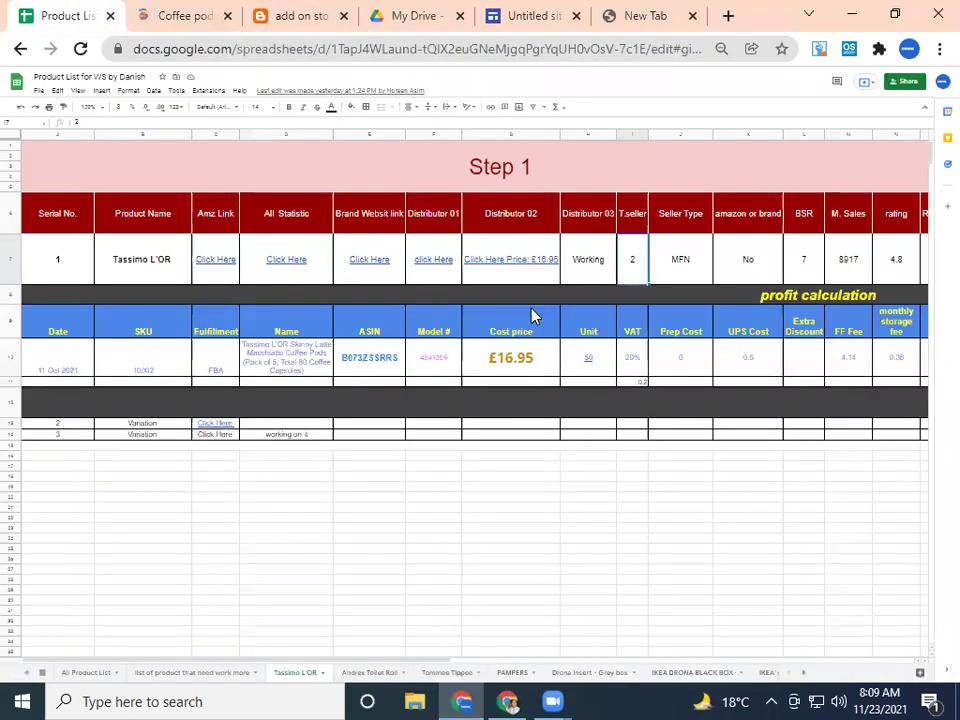
pyautogui.click(686, 278)
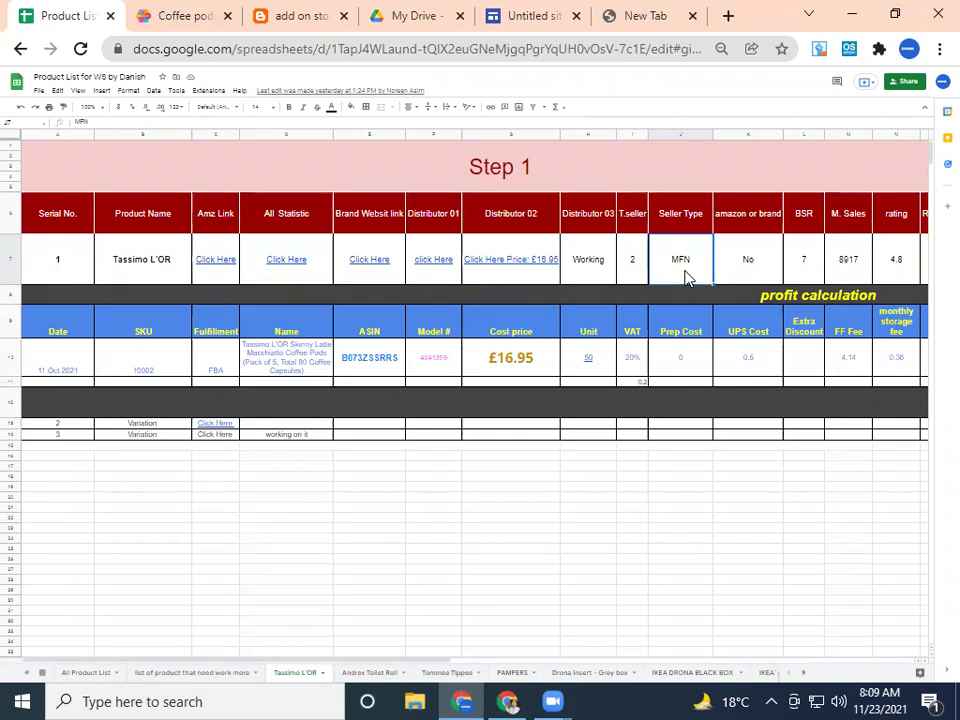
pyautogui.press('Right')
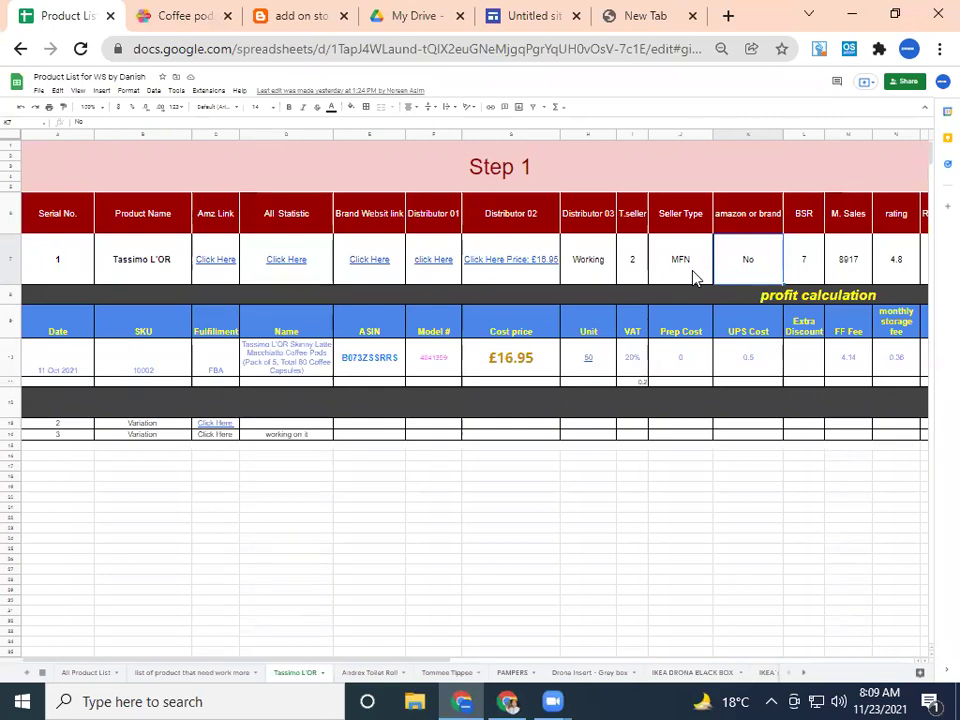
pyautogui.press('Right')
pyautogui.press('Right')
pyautogui.press('Right')
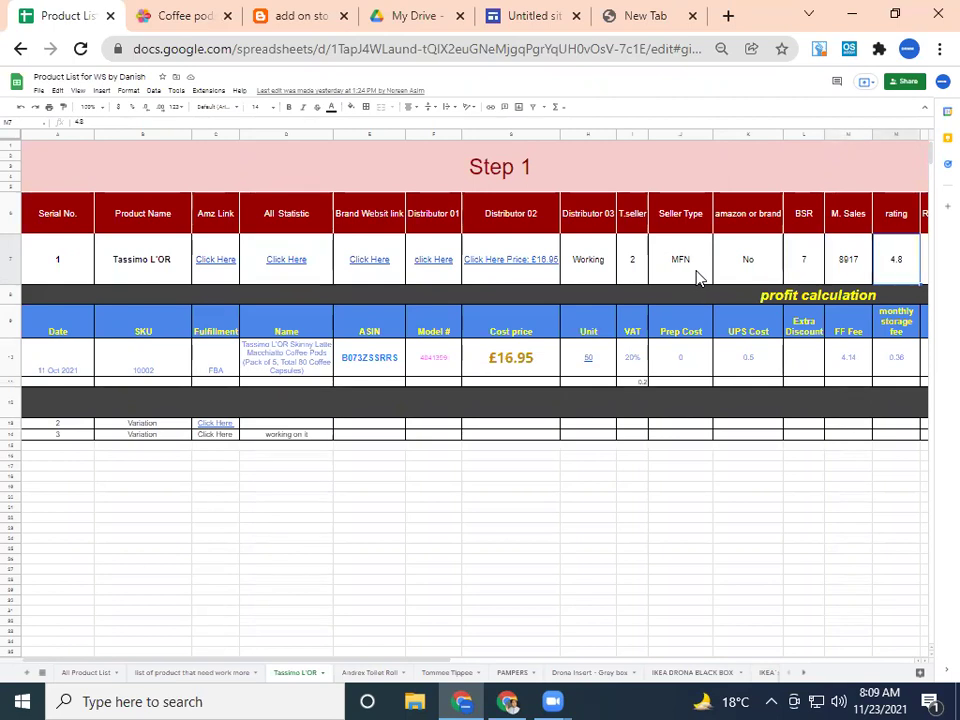
pyautogui.press('Right')
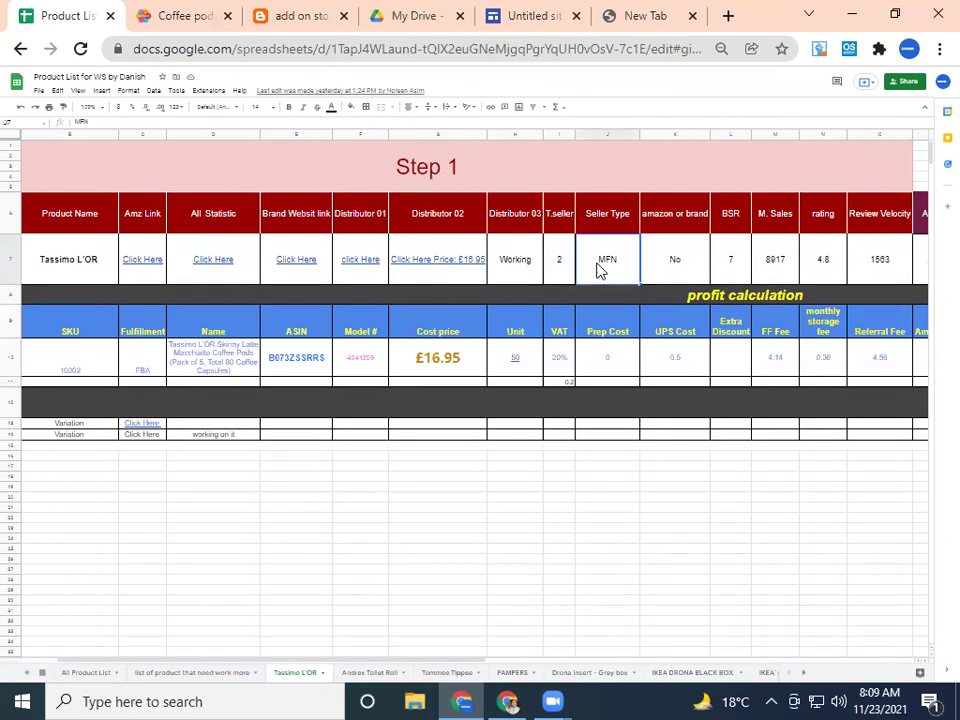
# - Go over the Tassimo L'OR row again from T.seller through rating, and finish on its M. Sales cell
pyautogui.click(558, 272)
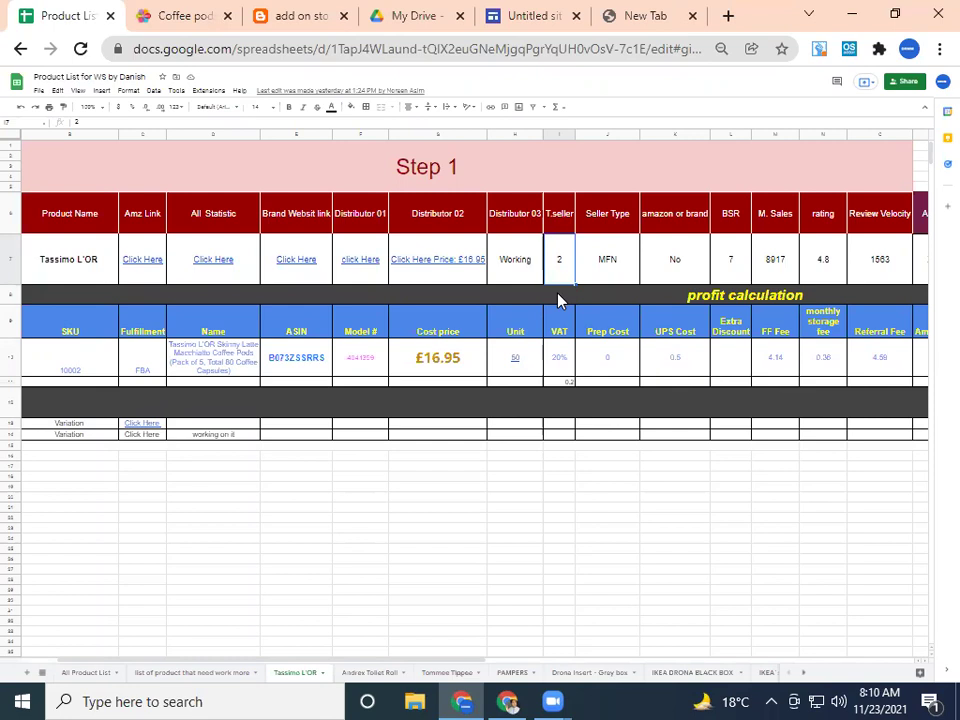
pyautogui.press('Right')
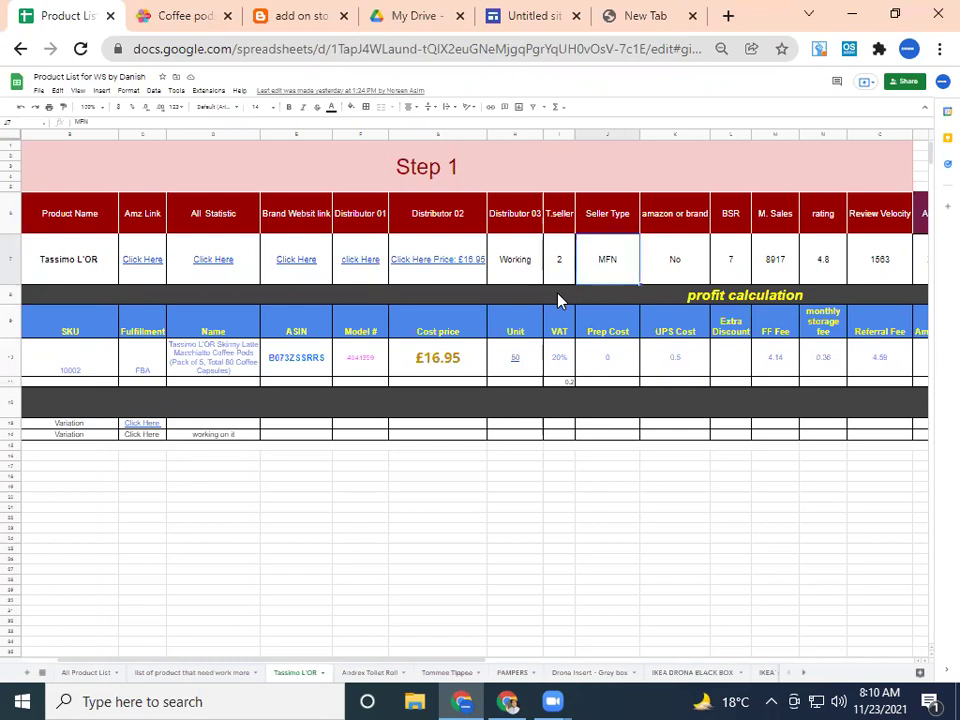
pyautogui.press('Right')
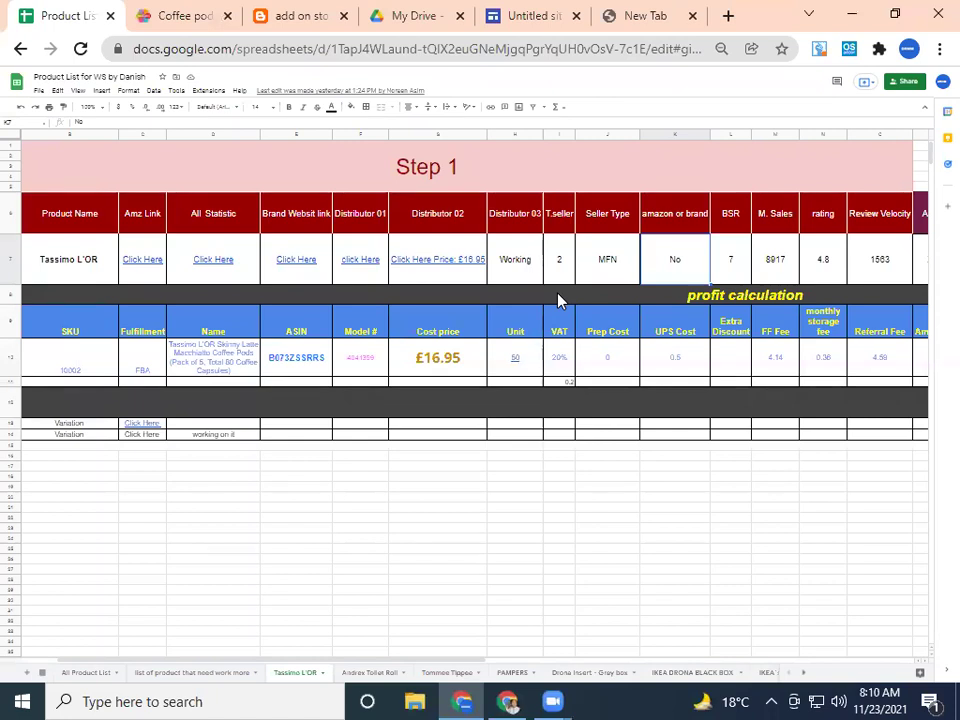
pyautogui.press('Right')
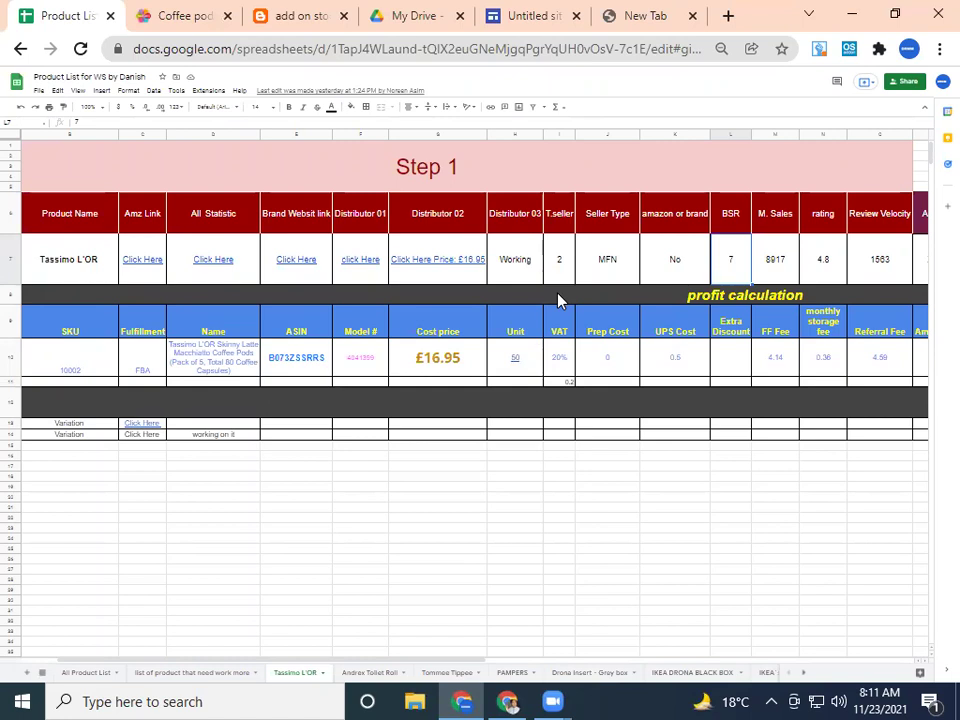
pyautogui.click(772, 279)
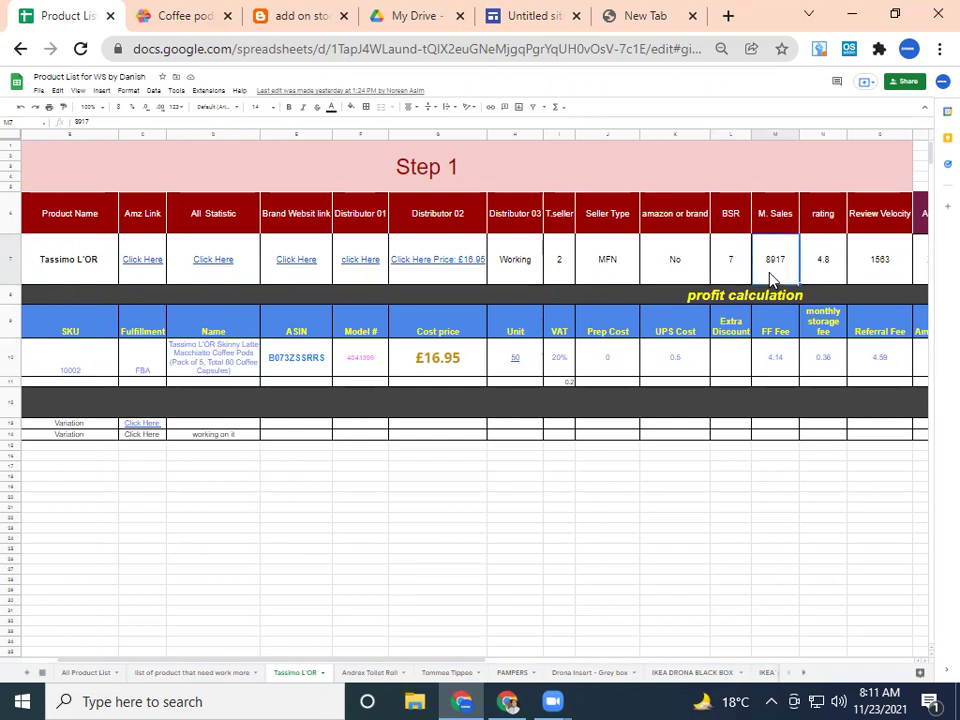
pyautogui.press('Right')
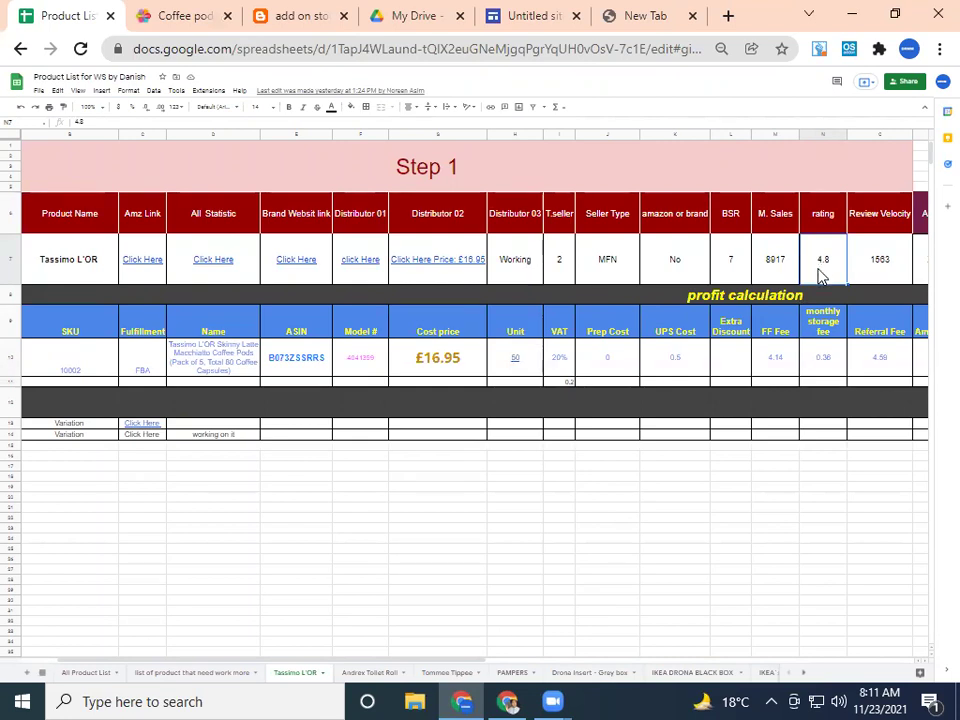
pyautogui.click(772, 270)
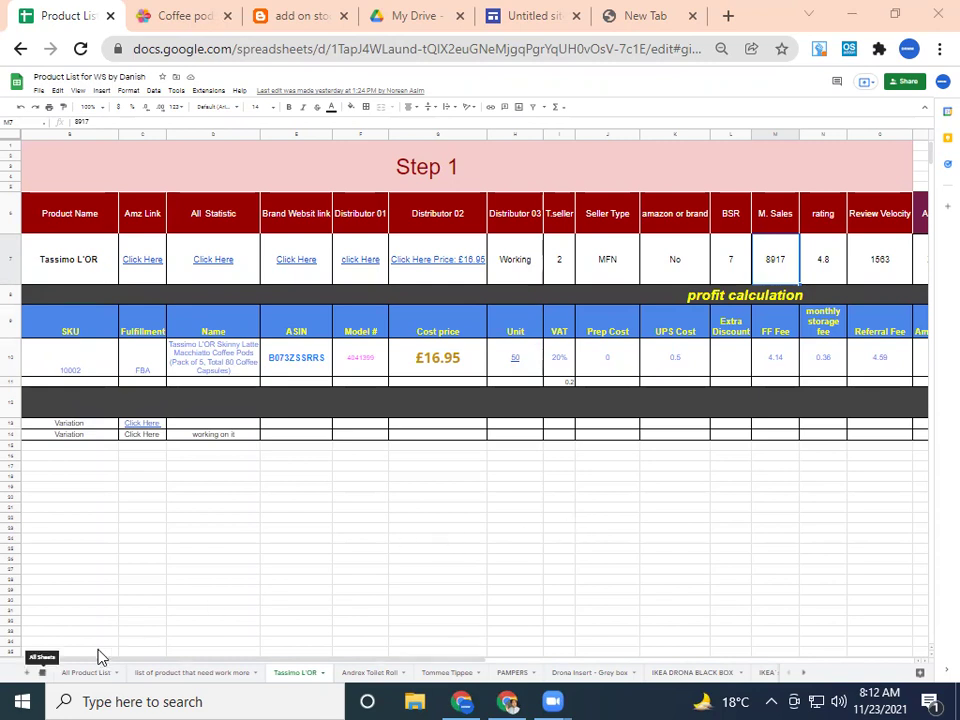
# - Open the Evo-Stik 3 X ALL PURPOSE SILICONE SEAL - CLEAR sheet and view its whole layout at once
pyautogui.click(42, 672)
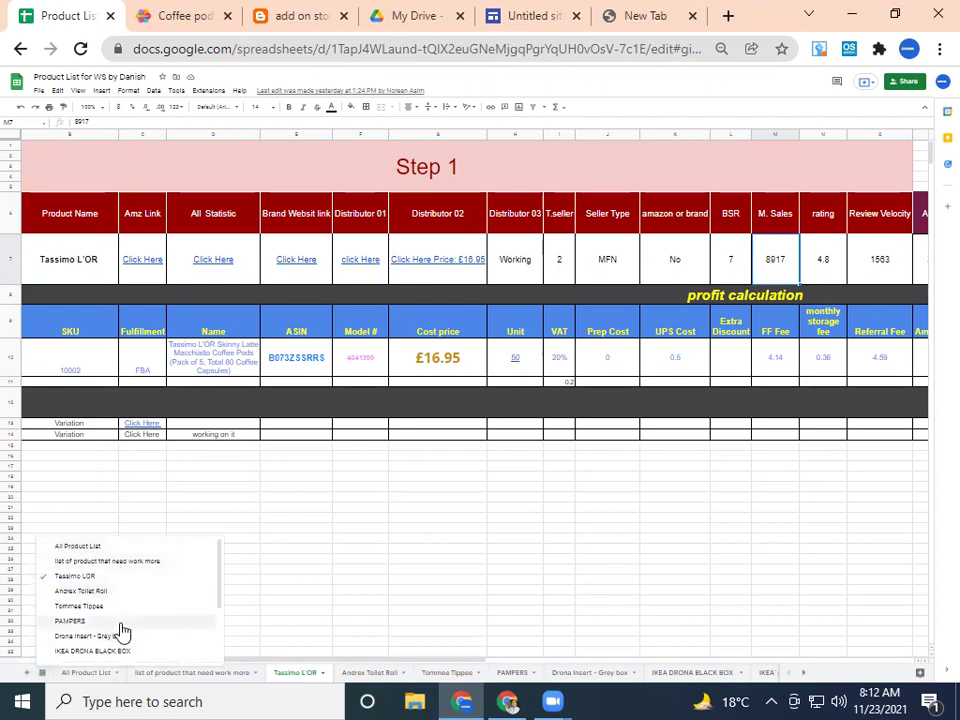
pyautogui.scroll(-2, 122, 650)
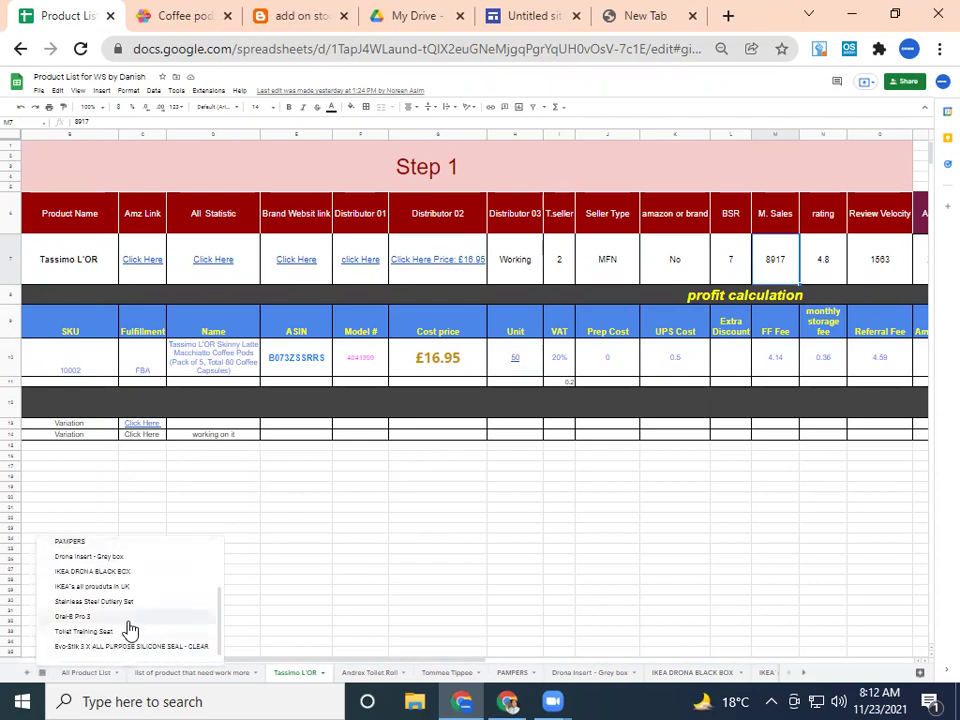
pyautogui.click(129, 648)
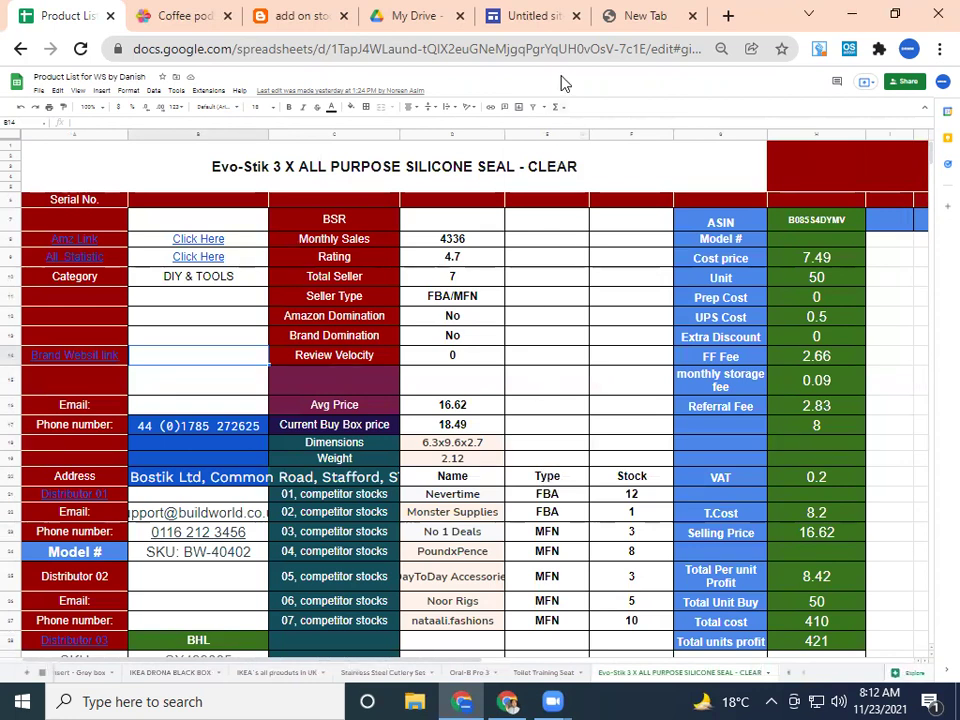
pyautogui.hotkey('ctrl', '-')
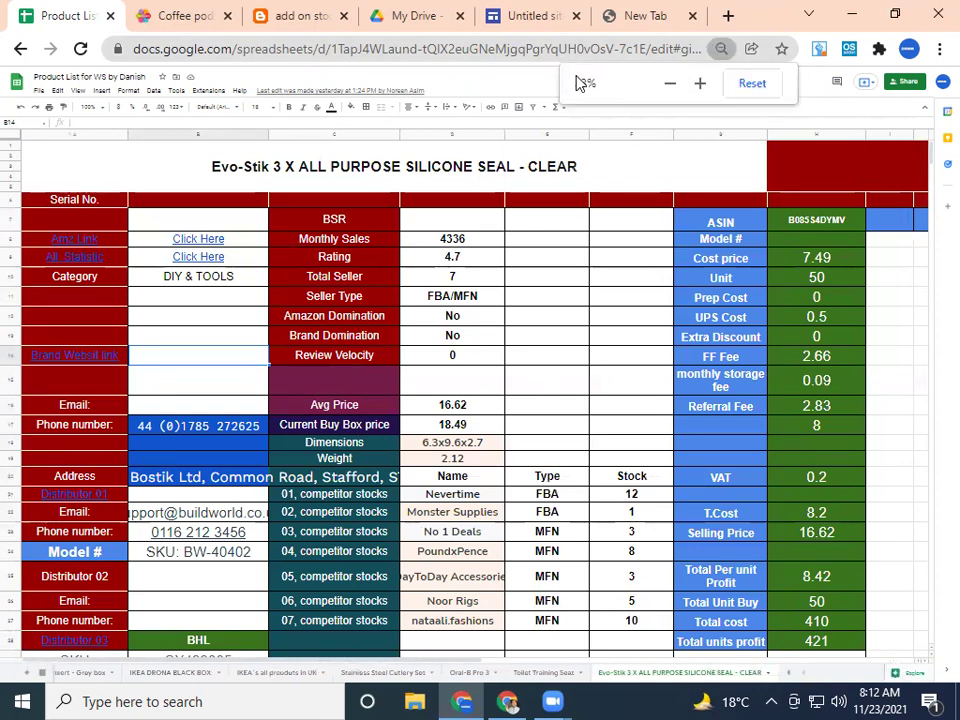
pyautogui.hotkey('ctrl', '-')
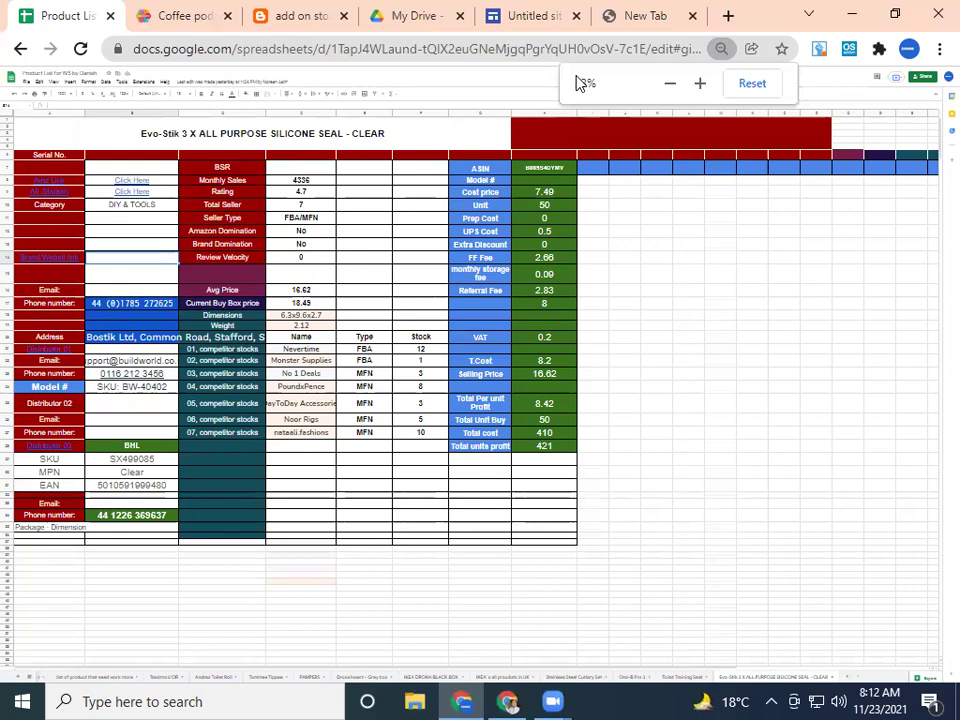
pyautogui.click(651, 330)
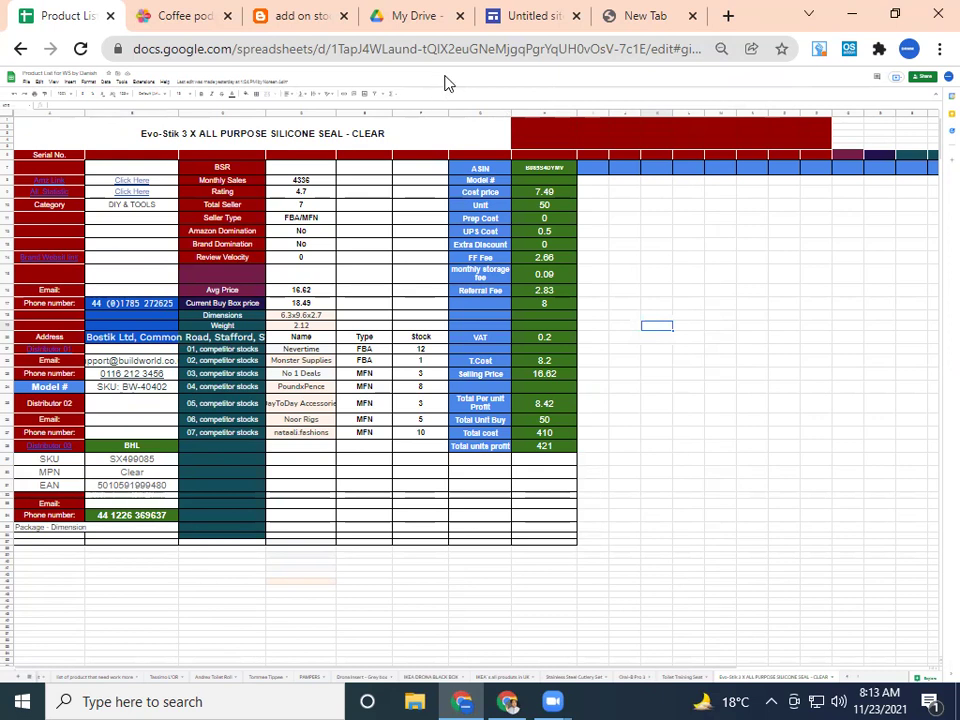
# - Review the Evo-Stik sheet's distributor contacts, competitor stocks and sales details, and point out the Rating value
pyautogui.hotkey('ctrl', '+')
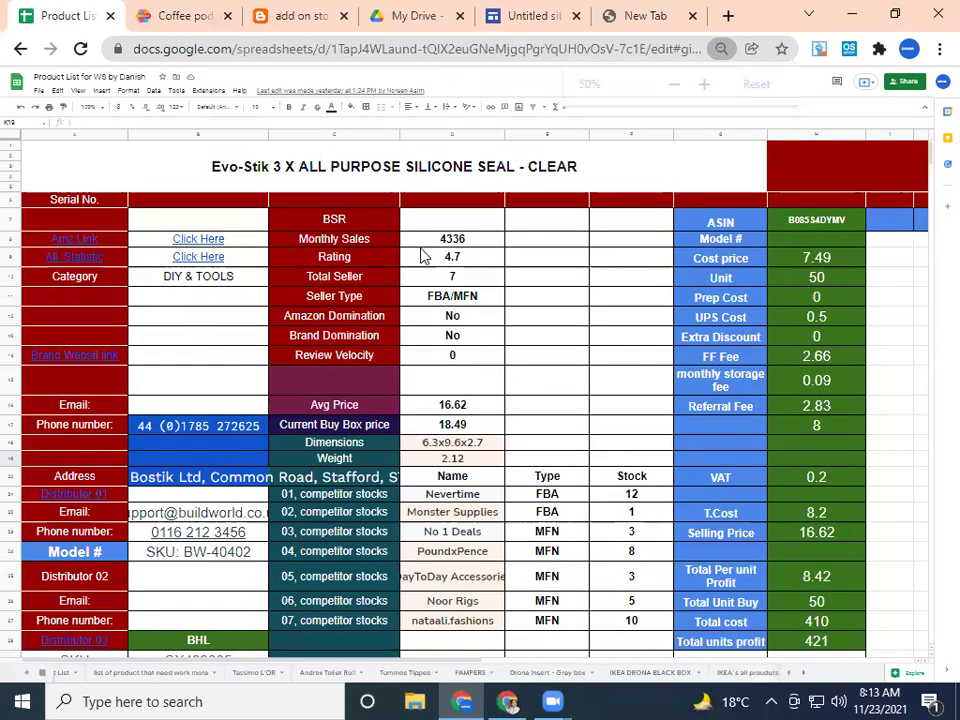
pyautogui.scroll(-2, 364, 371)
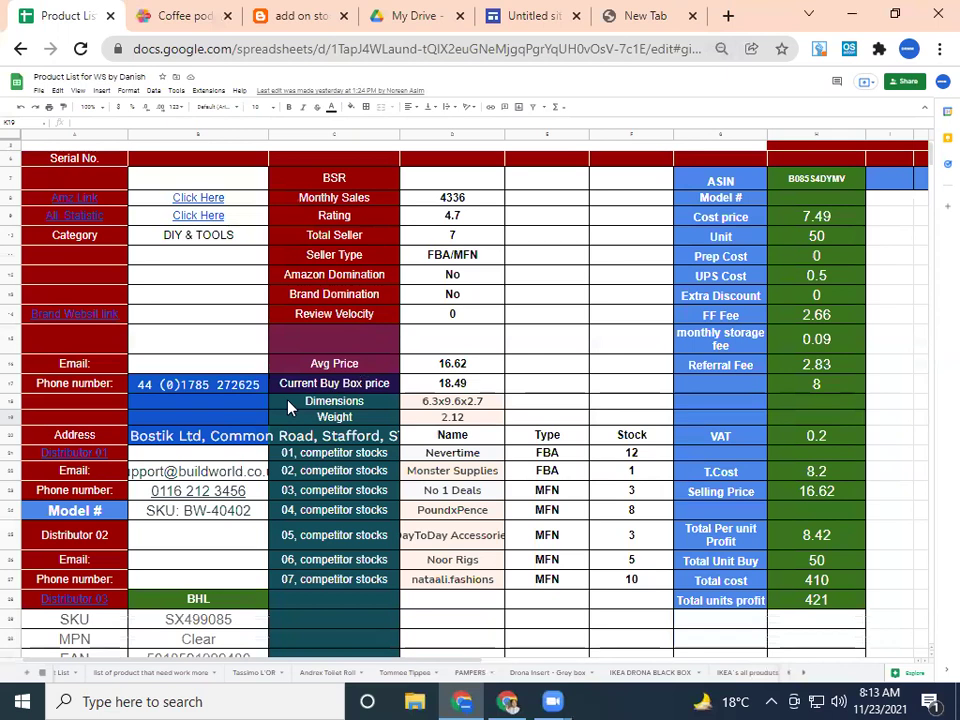
pyautogui.scroll(-5, 180, 420)
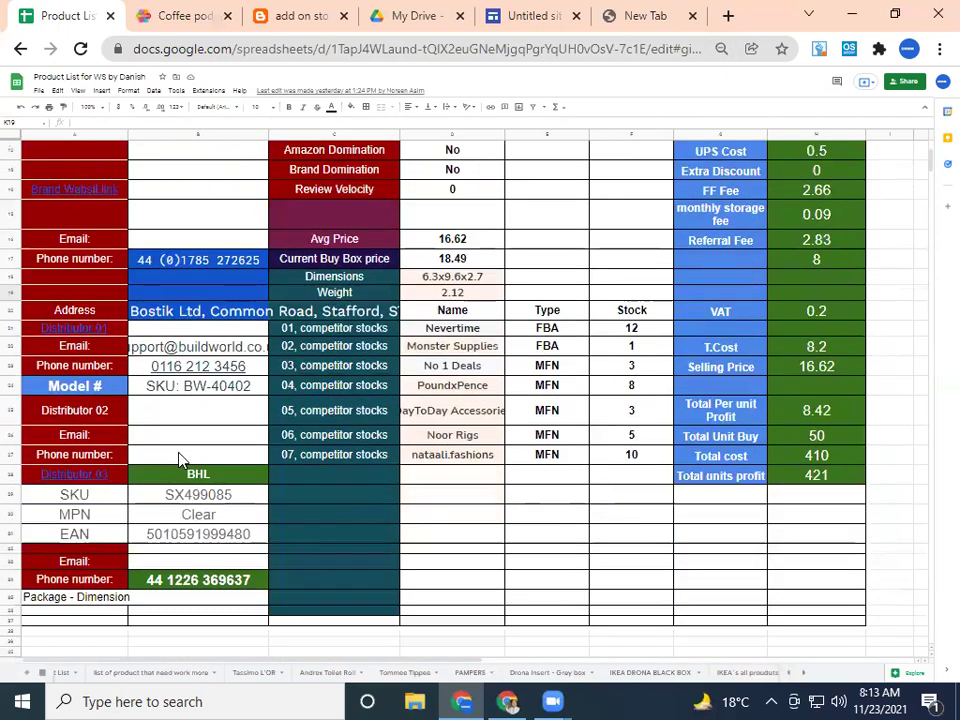
pyautogui.scroll(-1, 180, 458)
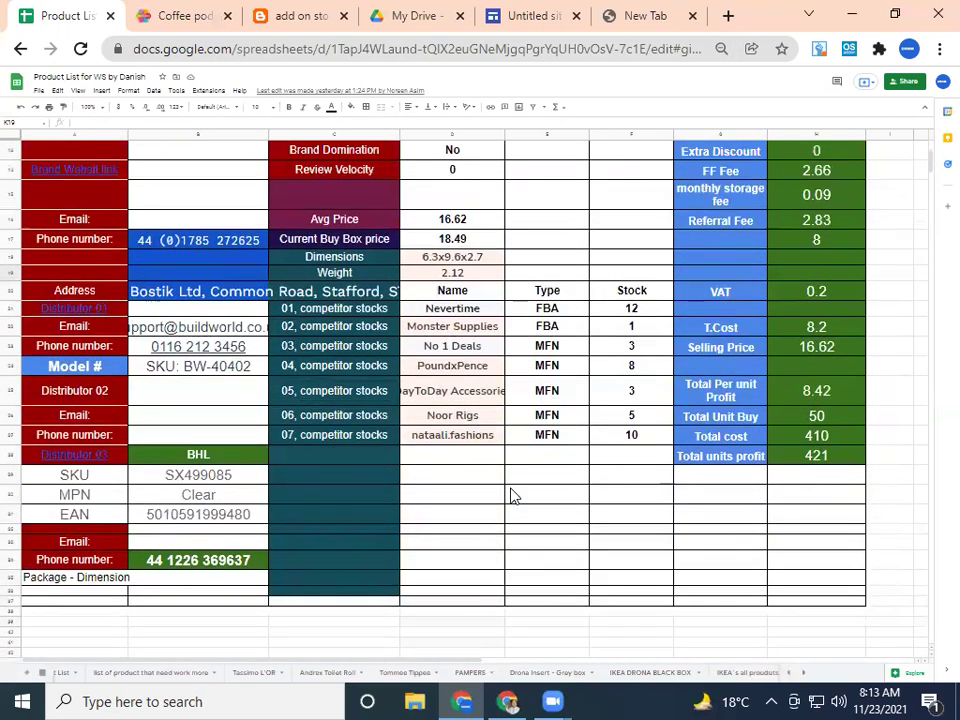
pyautogui.scroll(5, 513, 495)
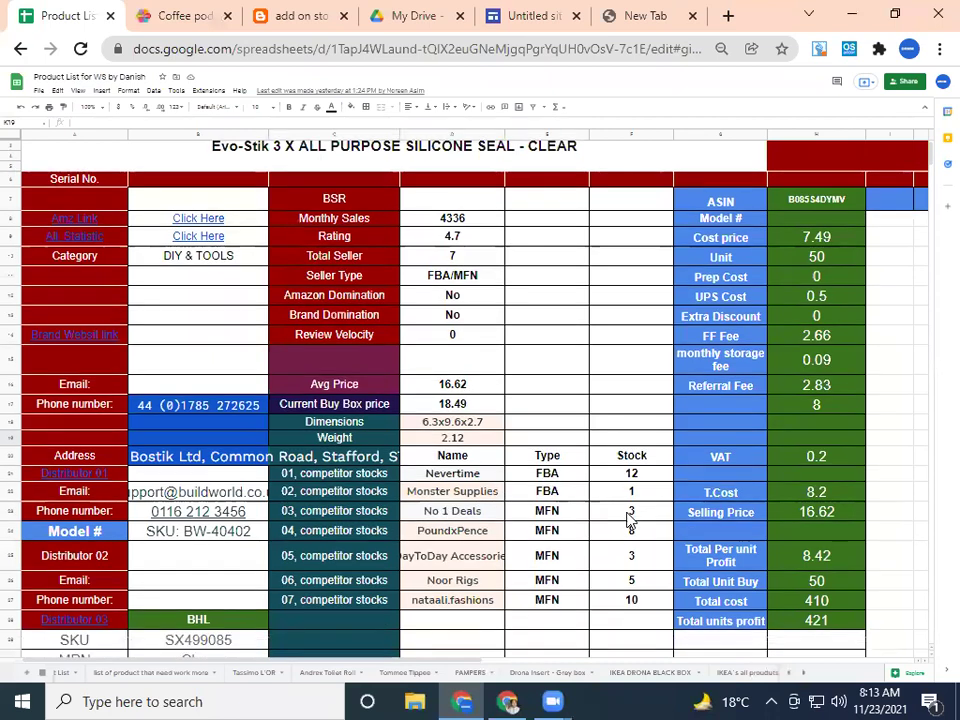
pyautogui.scroll(1, 626, 517)
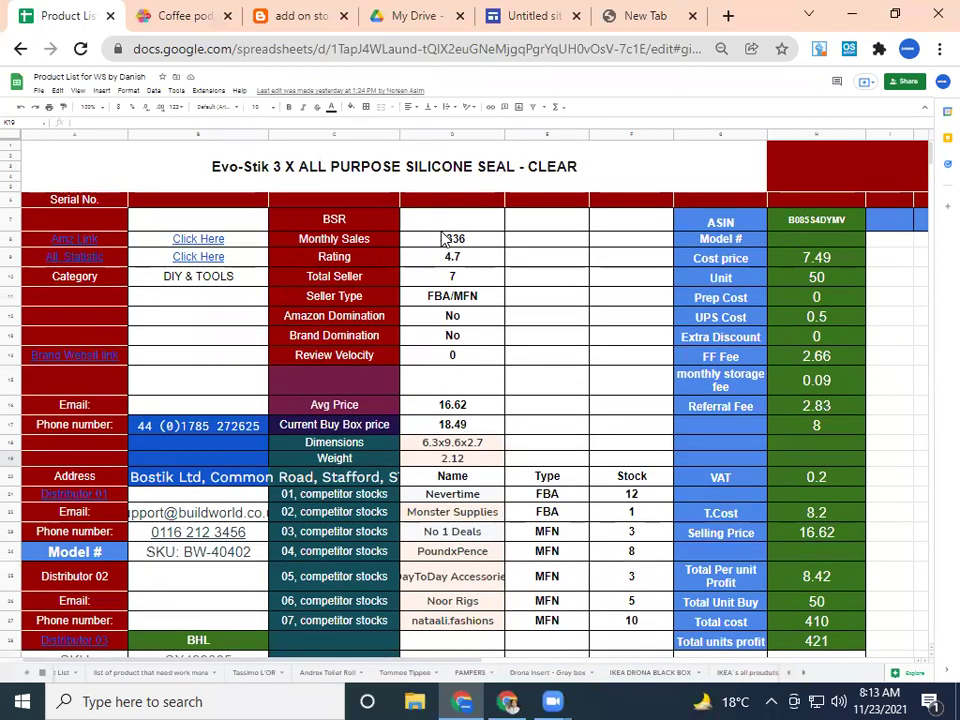
pyautogui.click(474, 263)
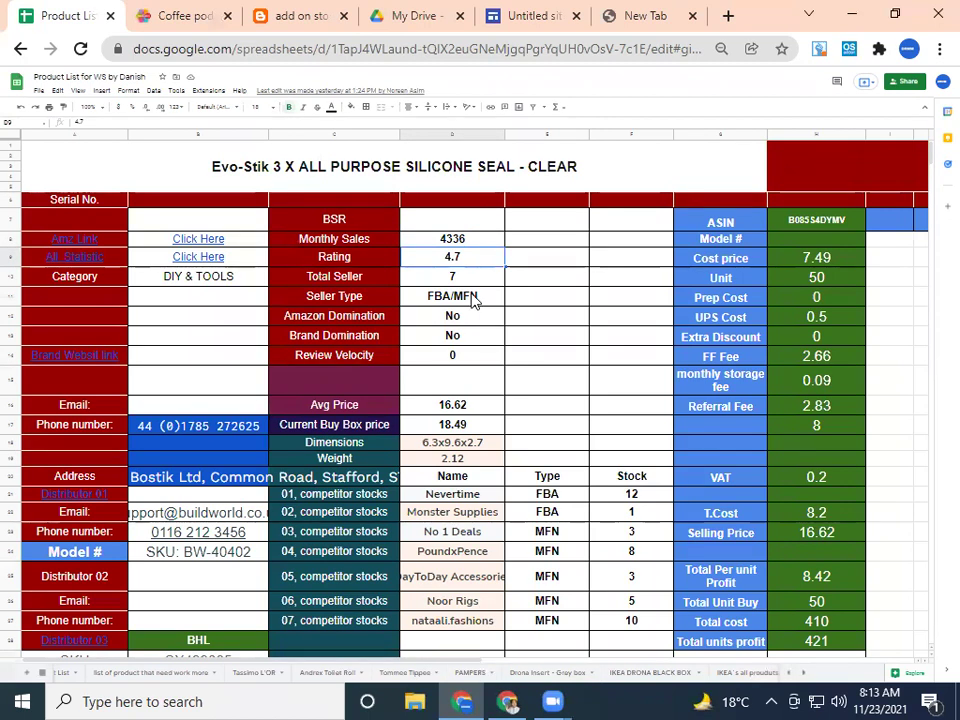
pyautogui.scroll(-1, 480, 325)
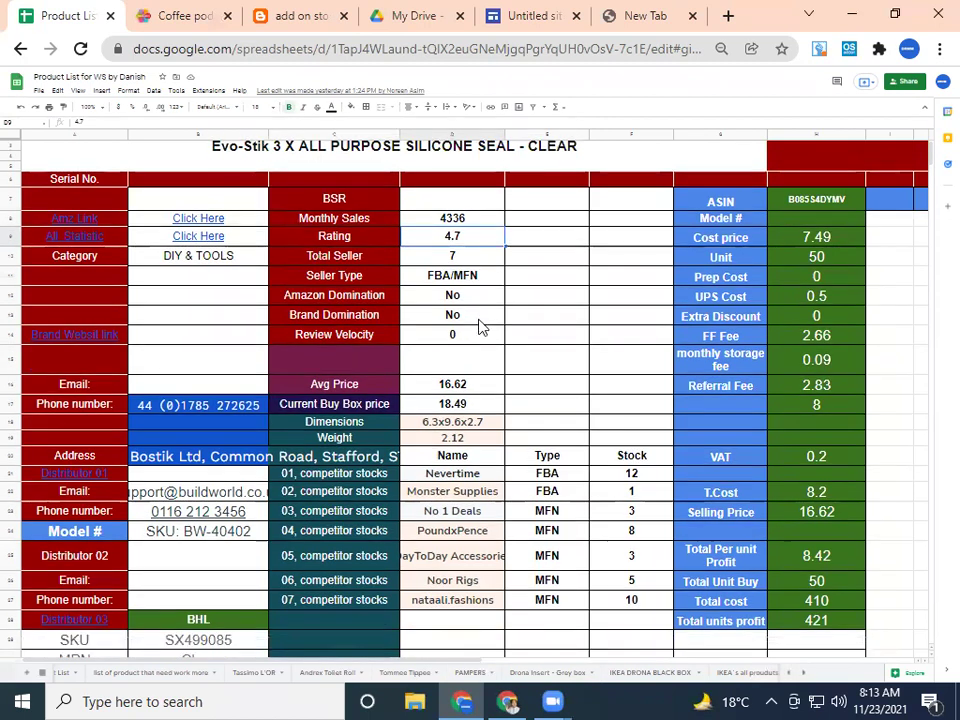
# - Point out the Evo-Stik sheet's cost entries from Cost price through Extra Discount to FF Fee
pyautogui.click(851, 242)
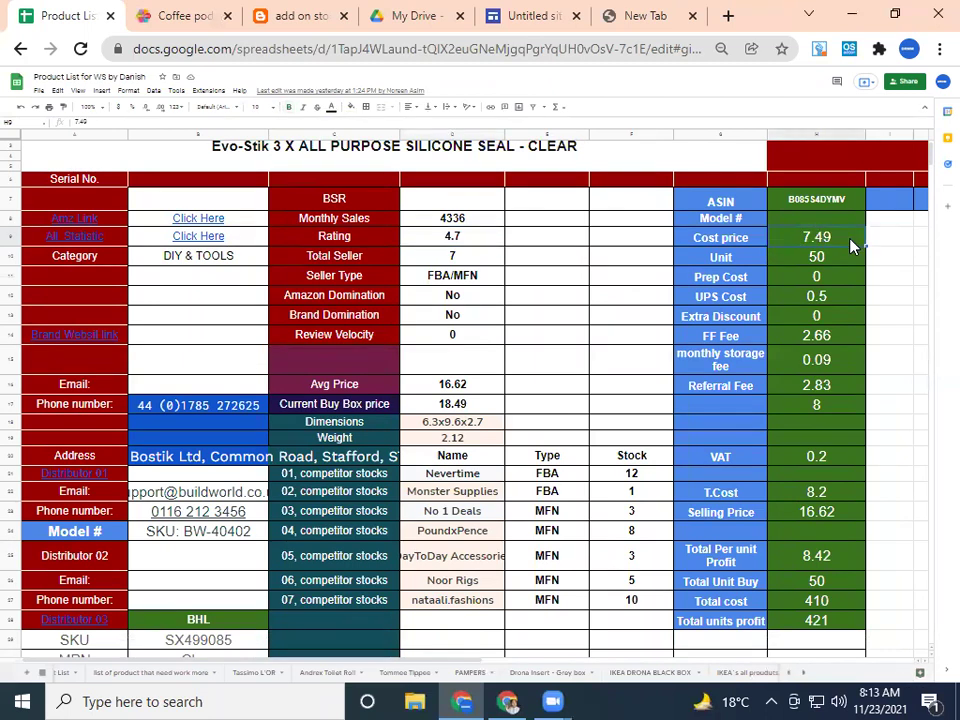
pyautogui.press('Left')
pyautogui.press('Left')
pyautogui.press('Left')
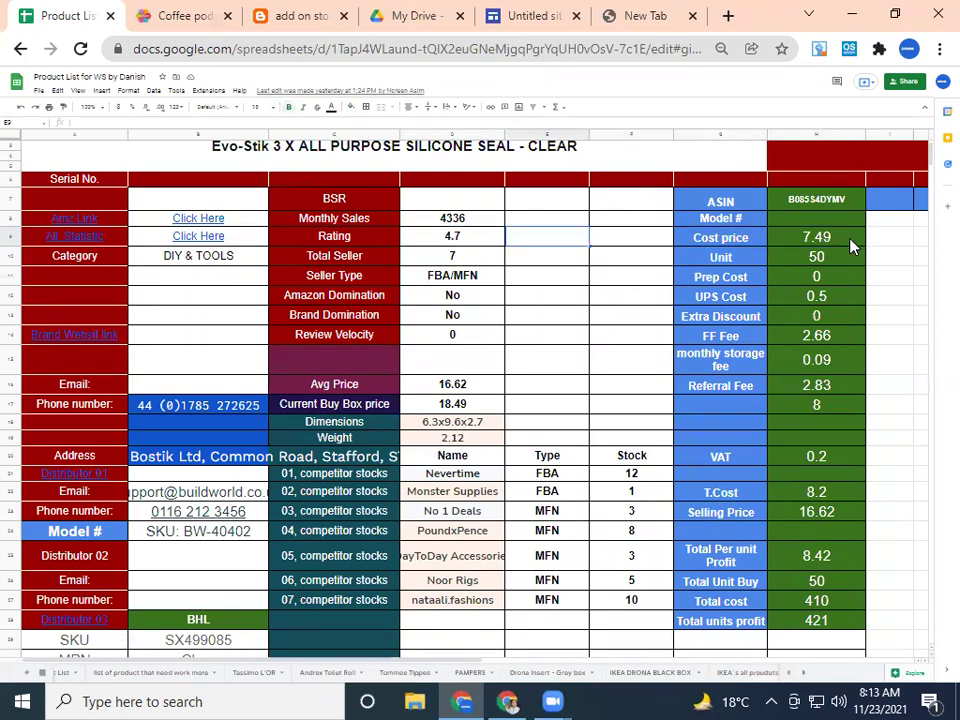
pyautogui.press('Right')
pyautogui.press('Right')
pyautogui.press('Right')
pyautogui.press('Down')
pyautogui.press('Left')
pyautogui.press('Down')
pyautogui.press('Down')
pyautogui.press('Down')
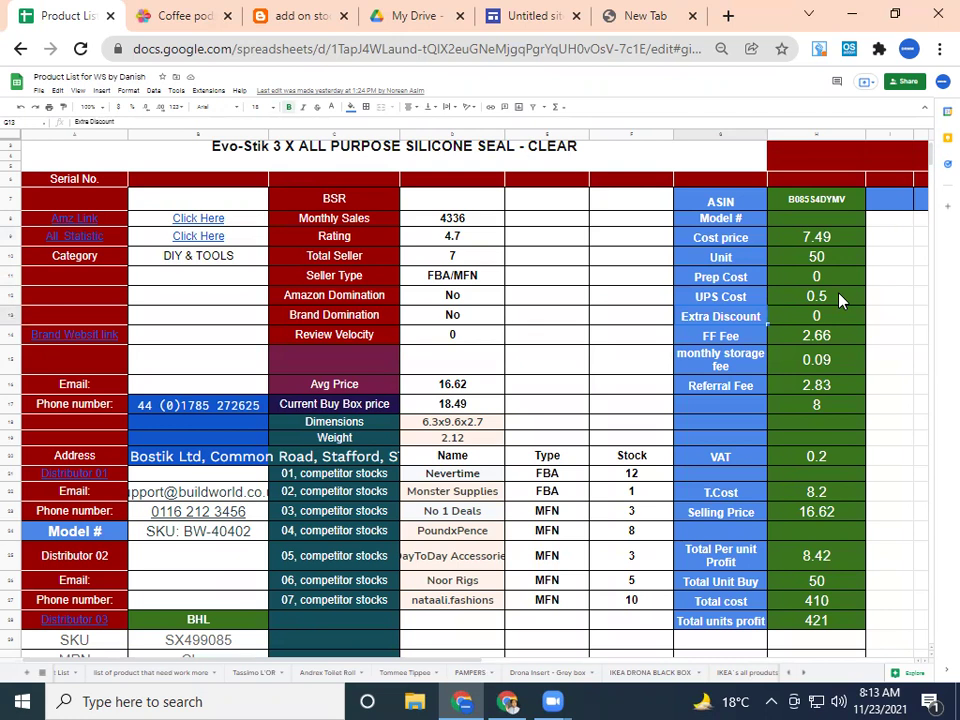
pyautogui.press('Down')
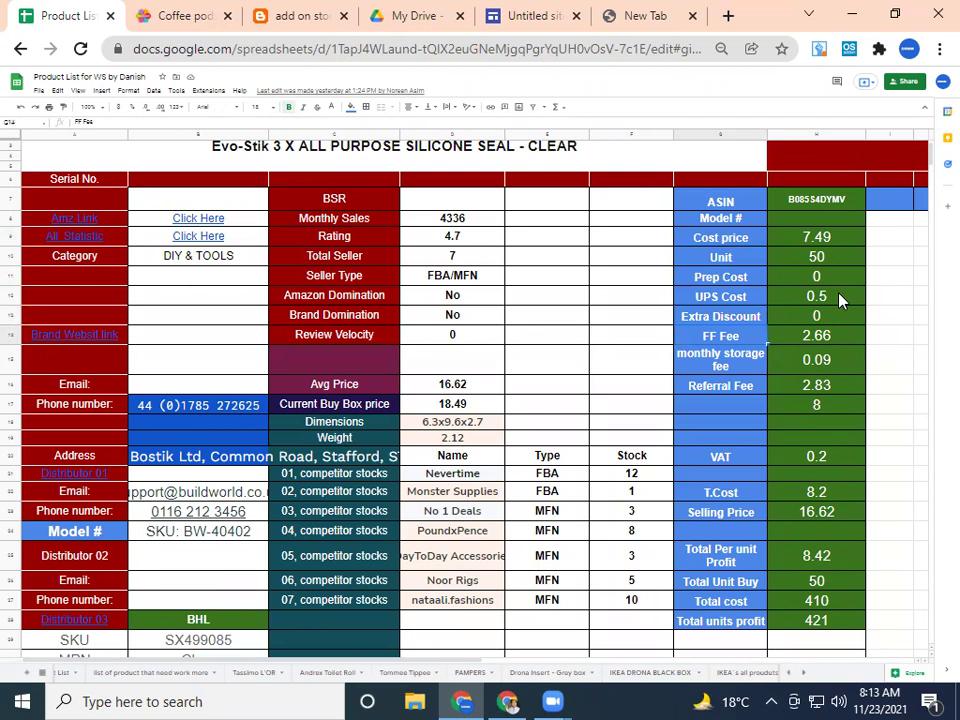
# - Walk through the remaining Evo-Stik profit calculation labels from monthly storage fee through VAT and Selling Price to Total cost
pyautogui.press('Down')
pyautogui.press('Down')
pyautogui.press('Down')
pyautogui.press('Down')
pyautogui.press('Down')
pyautogui.press('Down')
pyautogui.press('Down')
pyautogui.press('Down')
pyautogui.press('Down')
pyautogui.press('Down')
pyautogui.press('Down')
pyautogui.press('Down')
pyautogui.press('Down')
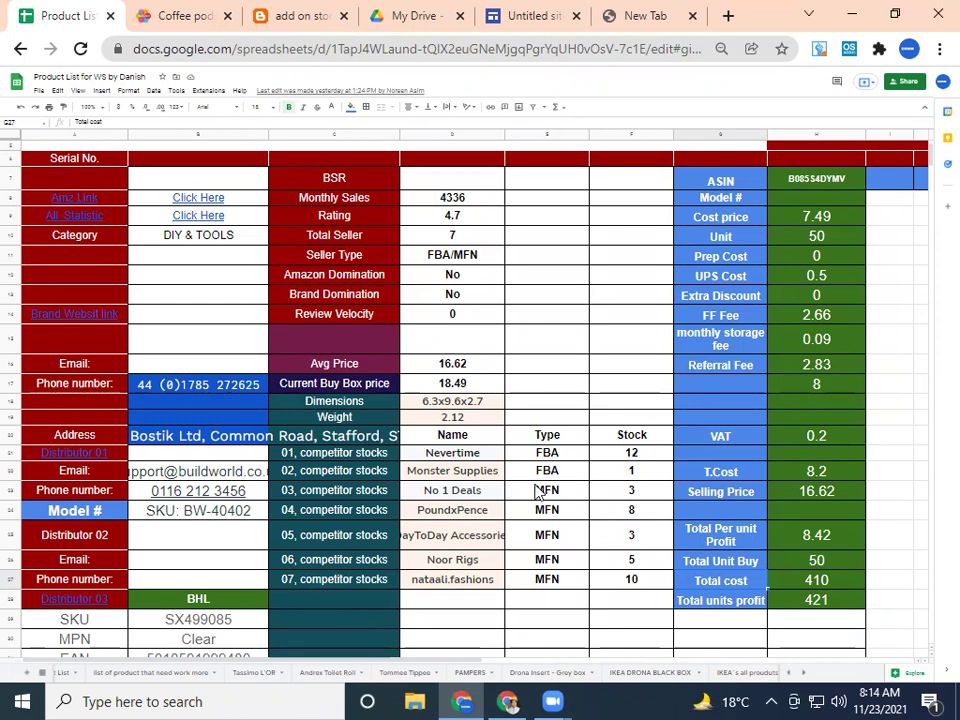
# - Switch back to the All Product List sheet and point out the IKEA DRONA BLACK BOX entry under New Findings
pyautogui.click(42, 672)
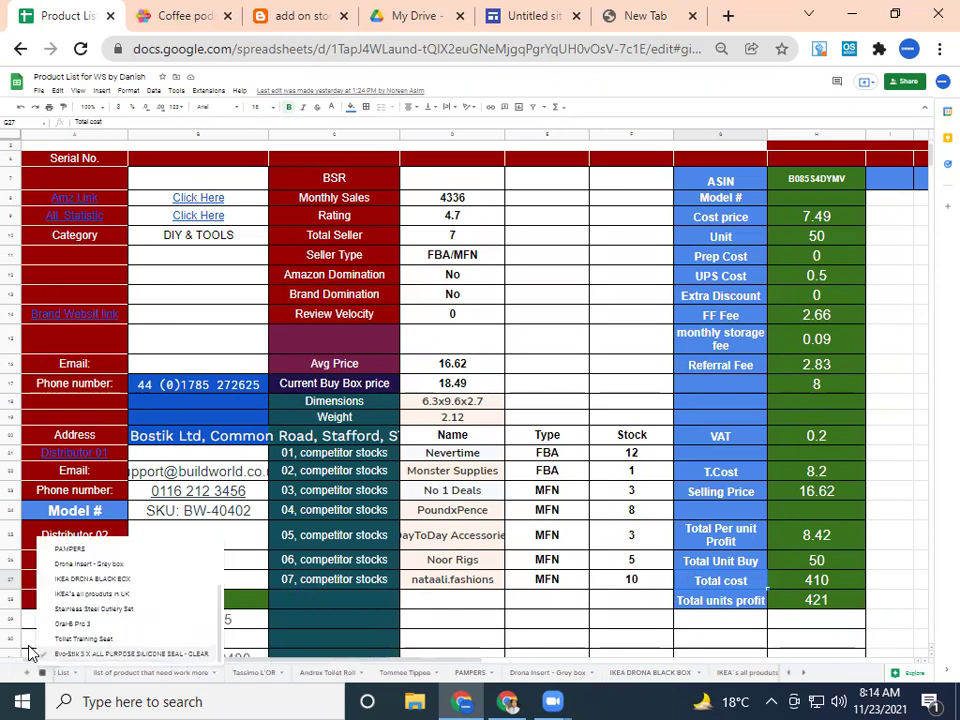
pyautogui.scroll(5, 112, 560)
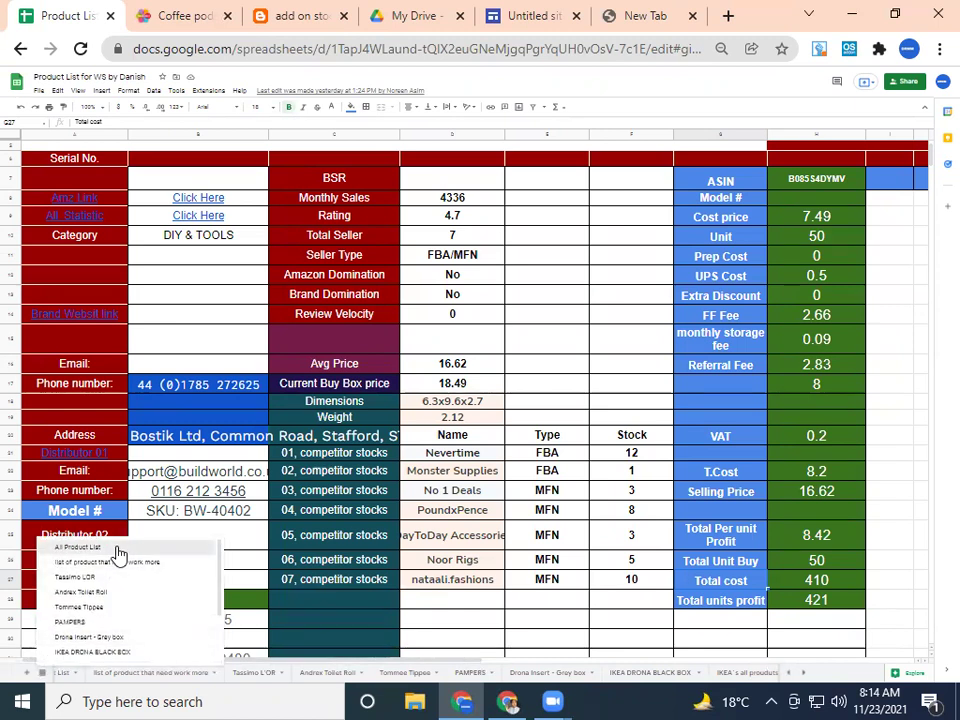
pyautogui.click(116, 548)
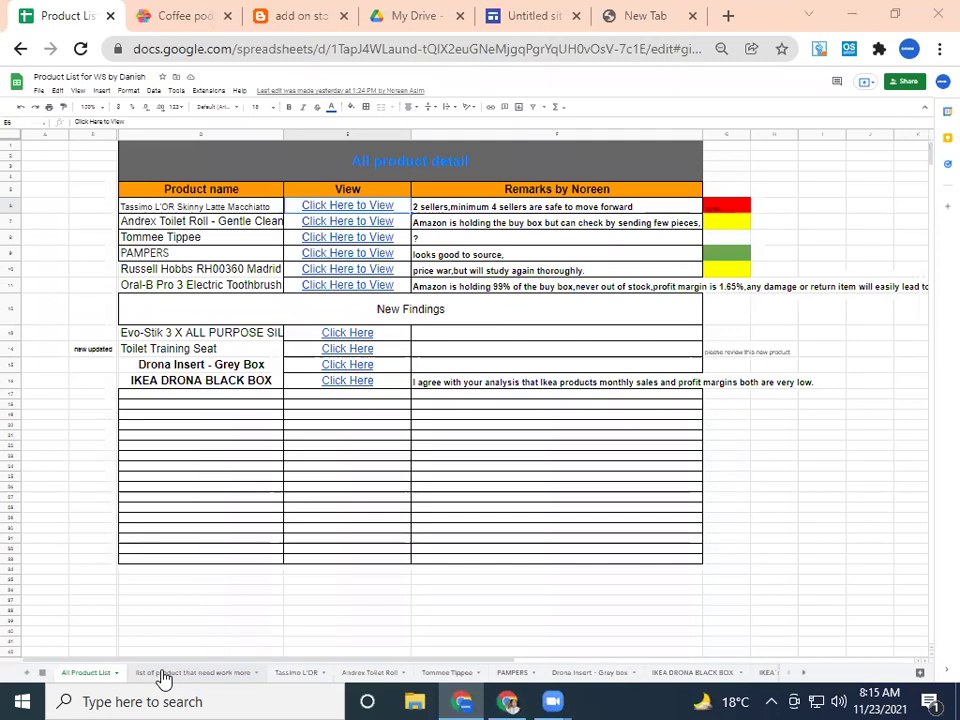
pyautogui.click(179, 386)
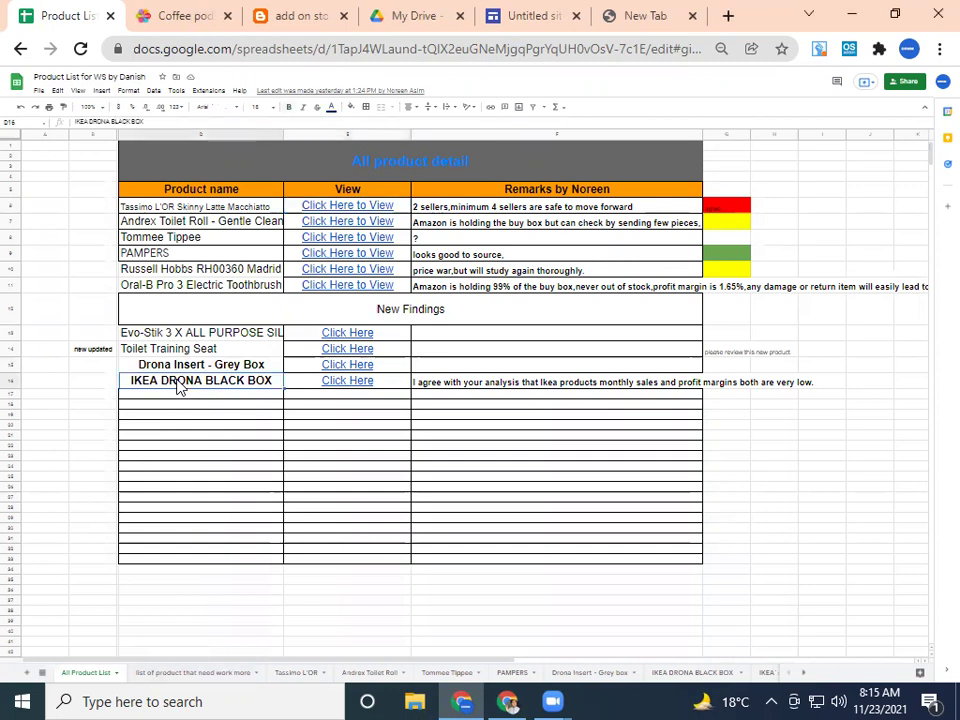
# - Follow the IKEA DRONA BLACK BOX entry's link to view its product sheet, and return to the All Product List sheet
pyautogui.click(334, 387)
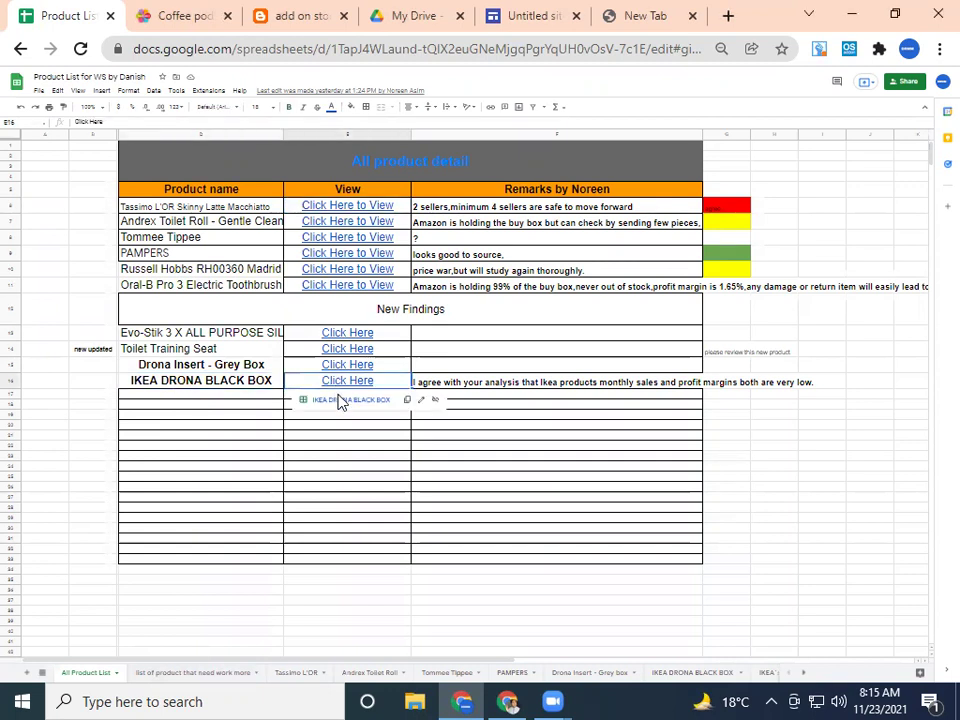
pyautogui.click(346, 401)
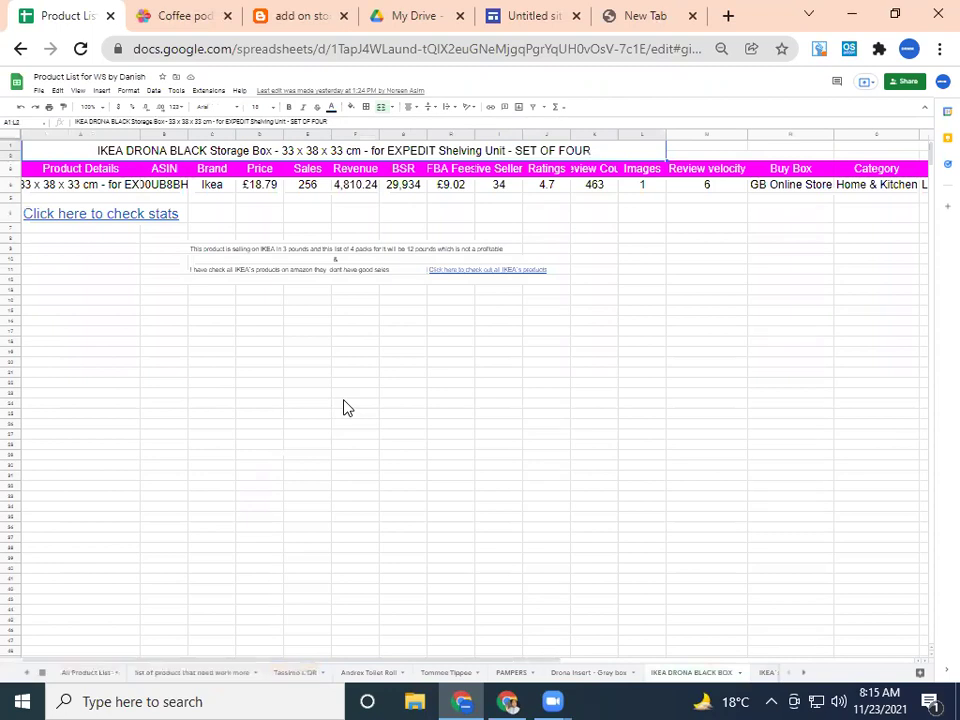
pyautogui.click(43, 673)
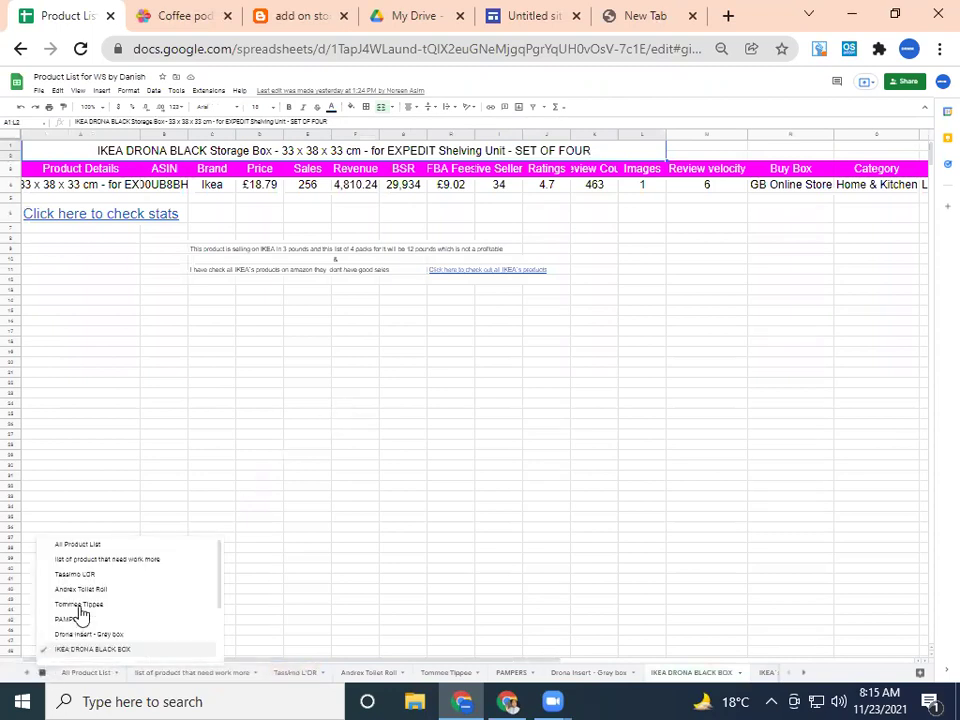
pyautogui.click(131, 546)
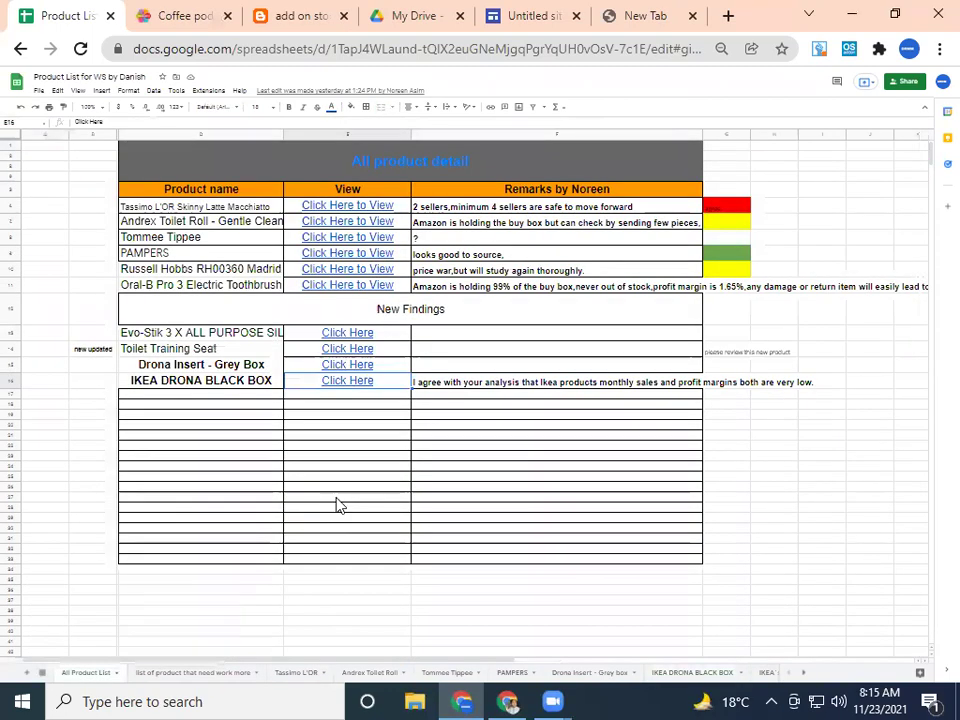
# - Show the individual product sheets in sequence, from the list of products needing more work through to IKEA DRONA BLACK BOX
pyautogui.click(202, 679)
pyautogui.click(302, 675)
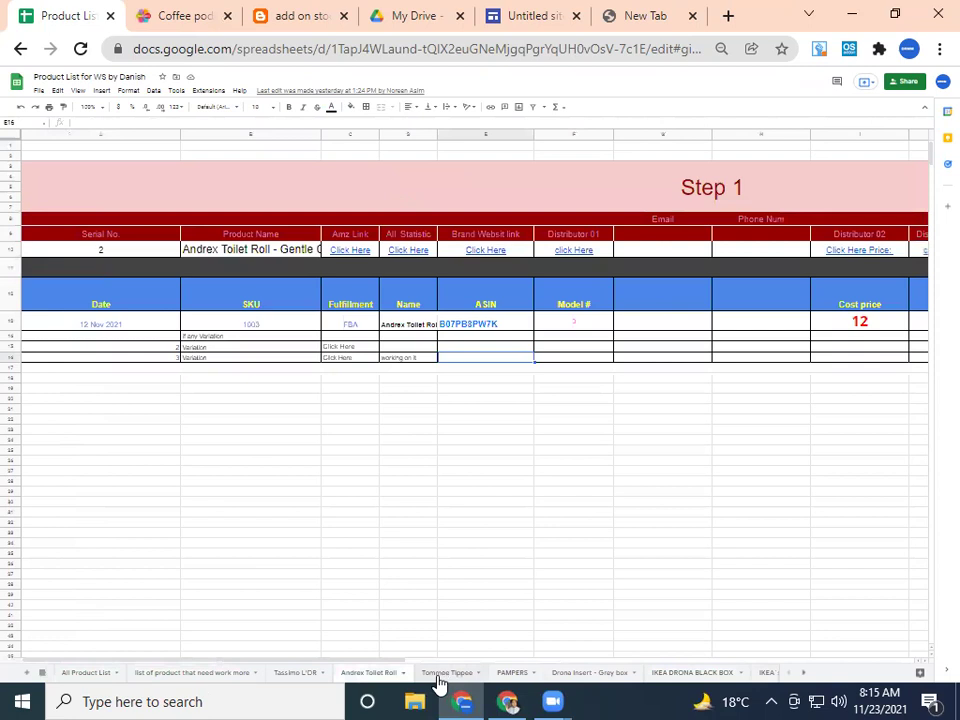
pyautogui.click(440, 680)
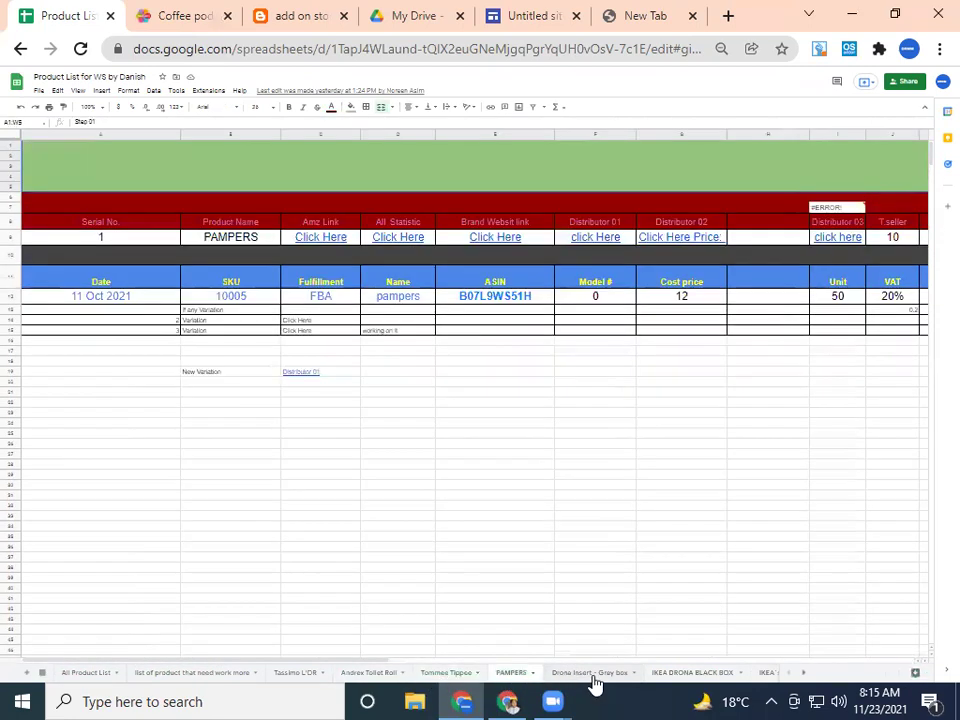
pyautogui.click(605, 676)
pyautogui.click(669, 677)
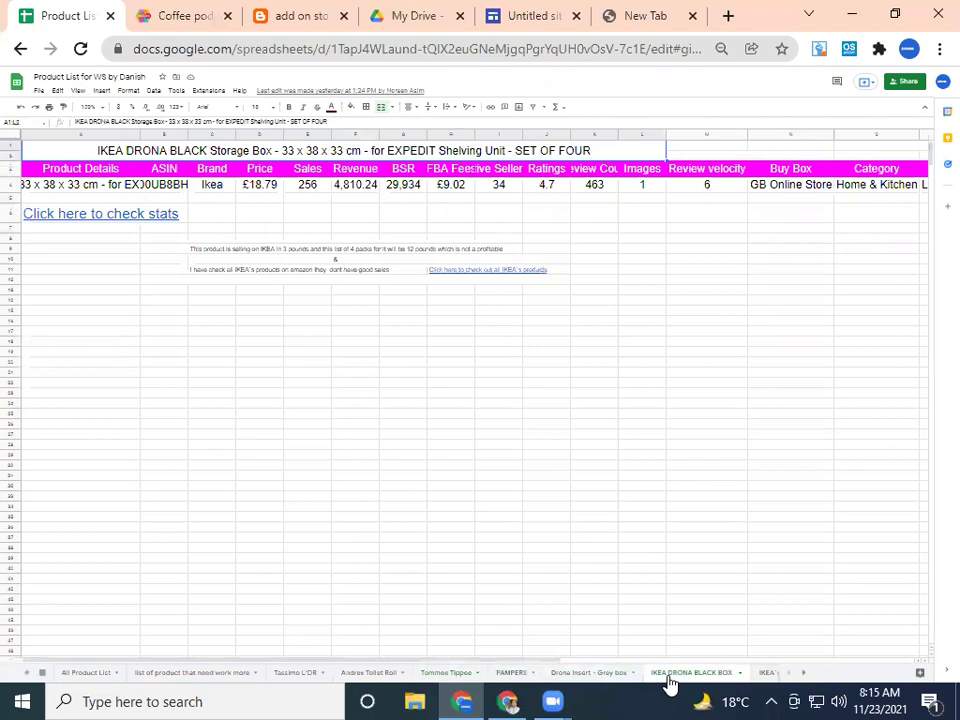
# - Open the sheet listing all IKEA products in the UK and review its product rows and Monthly Sales column
pyautogui.click(803, 673)
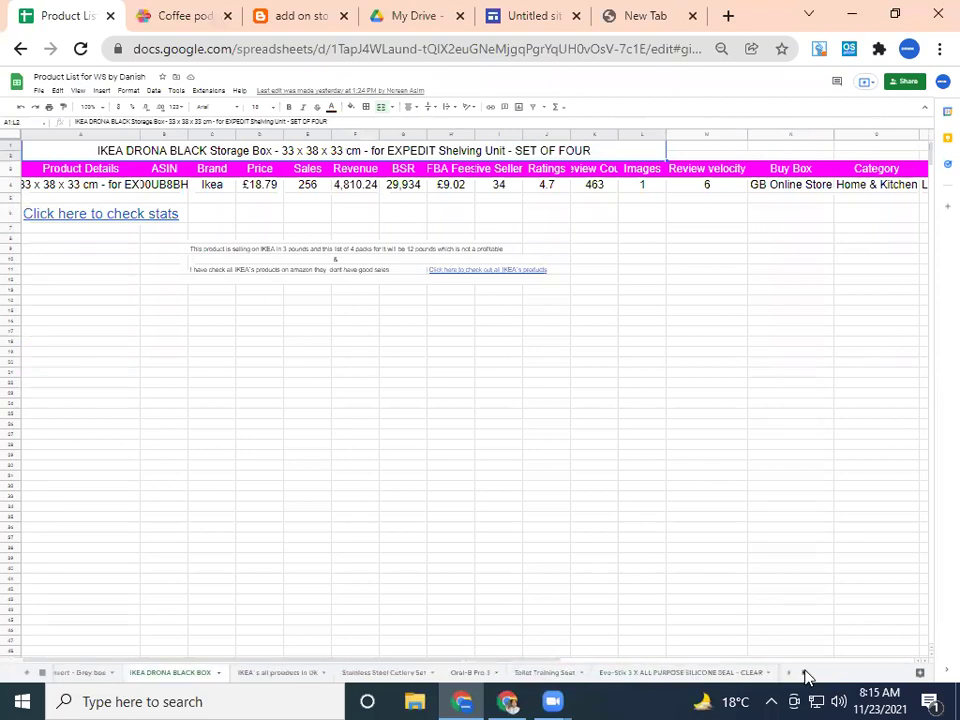
pyautogui.click(272, 675)
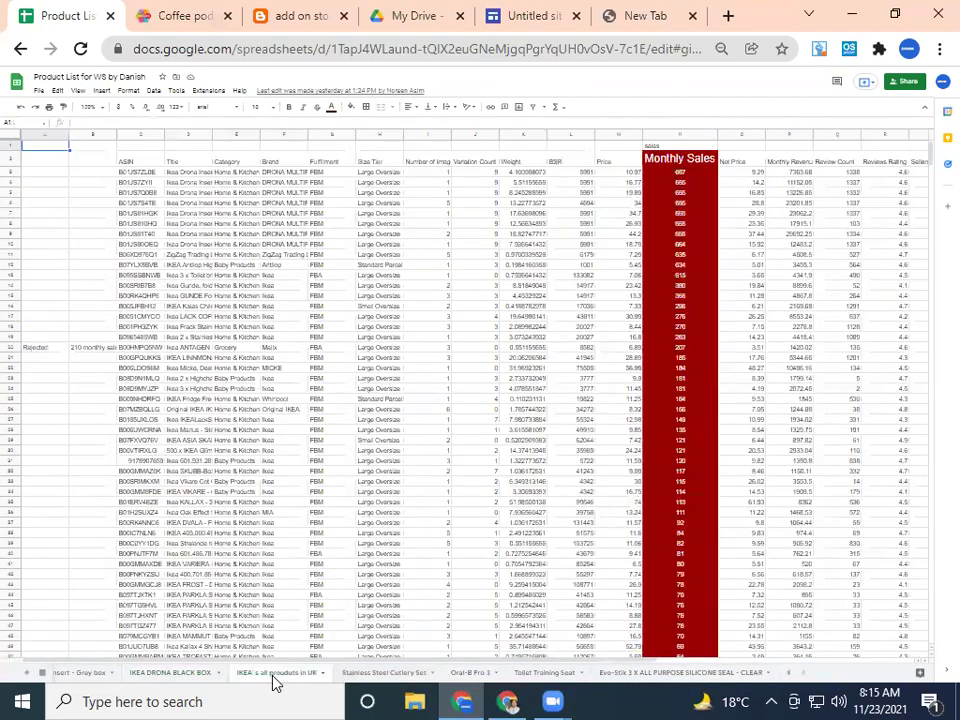
pyautogui.click(522, 275)
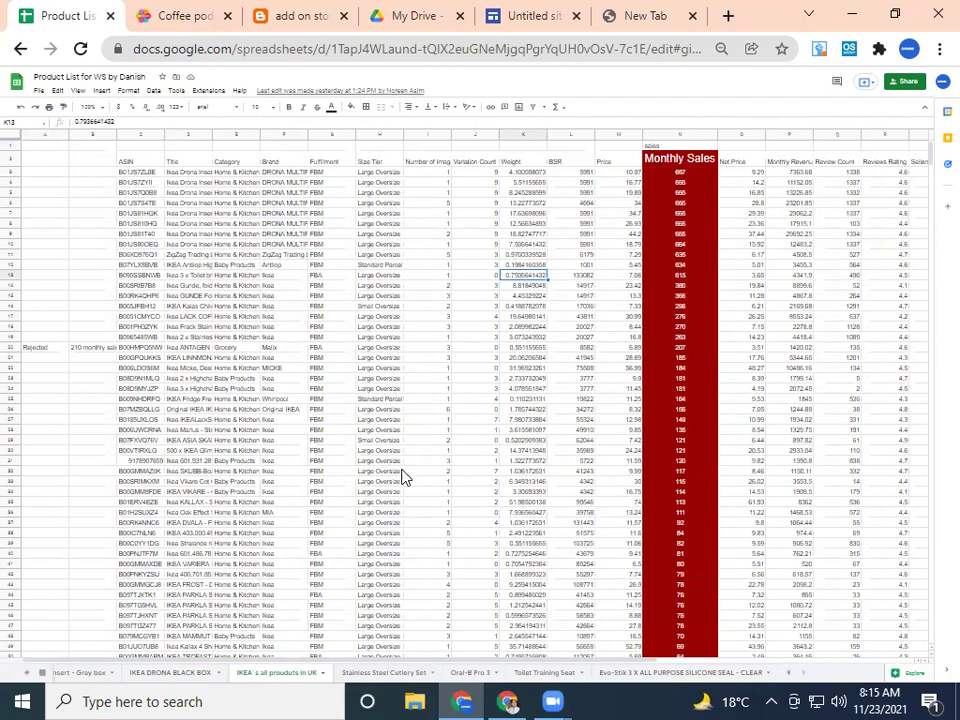
pyautogui.moveTo(798, 403); pyautogui.dragTo(795, 412)
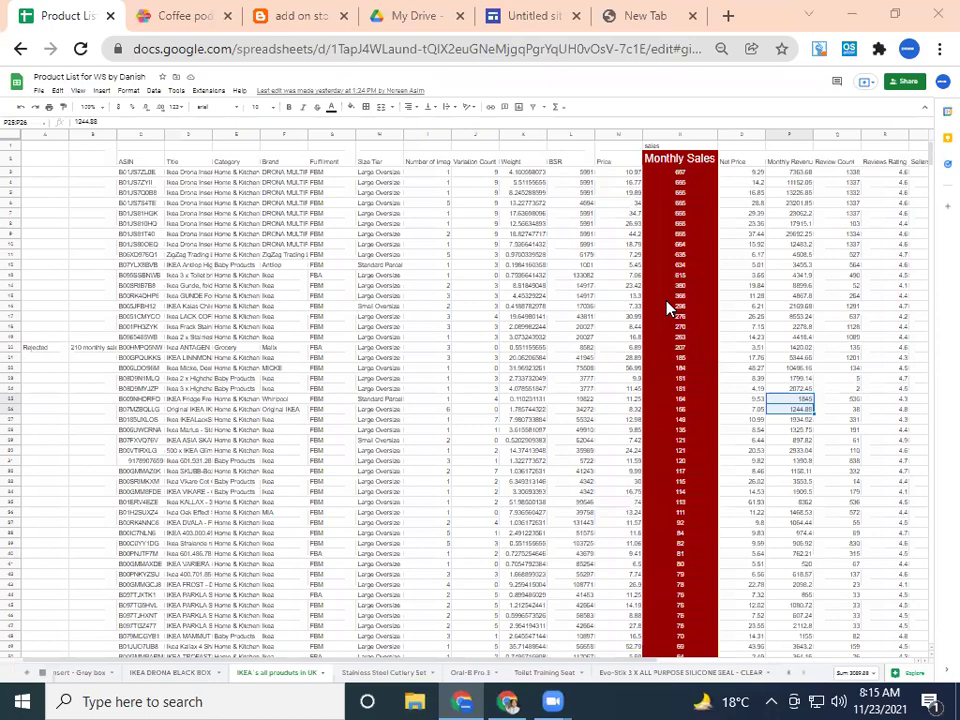
pyautogui.scroll(-5, 670, 306)
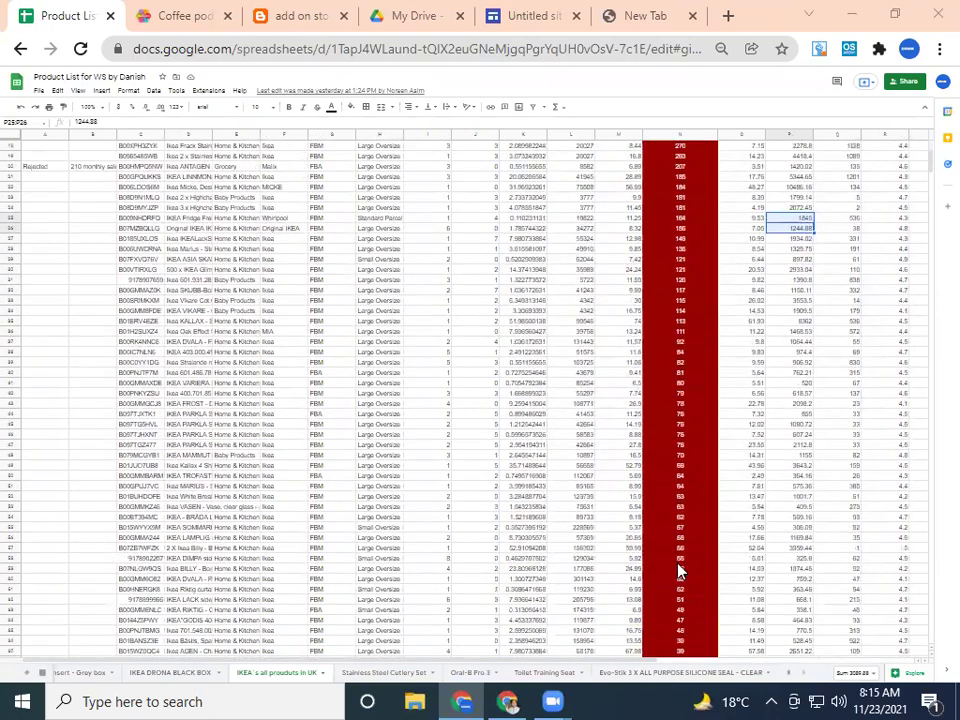
pyautogui.scroll(-4, 678, 577)
pyautogui.scroll(5, 677, 578)
pyautogui.scroll(4, 678, 577)
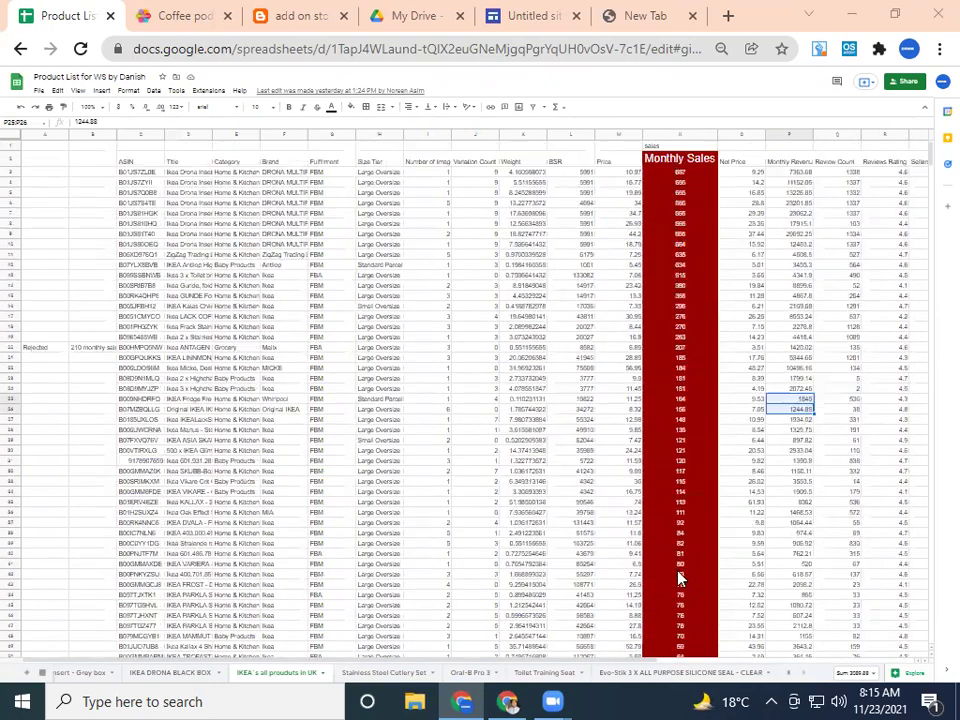
# - Enlarge the first value under Monthly Sales to font size 24
pyautogui.click(683, 174)
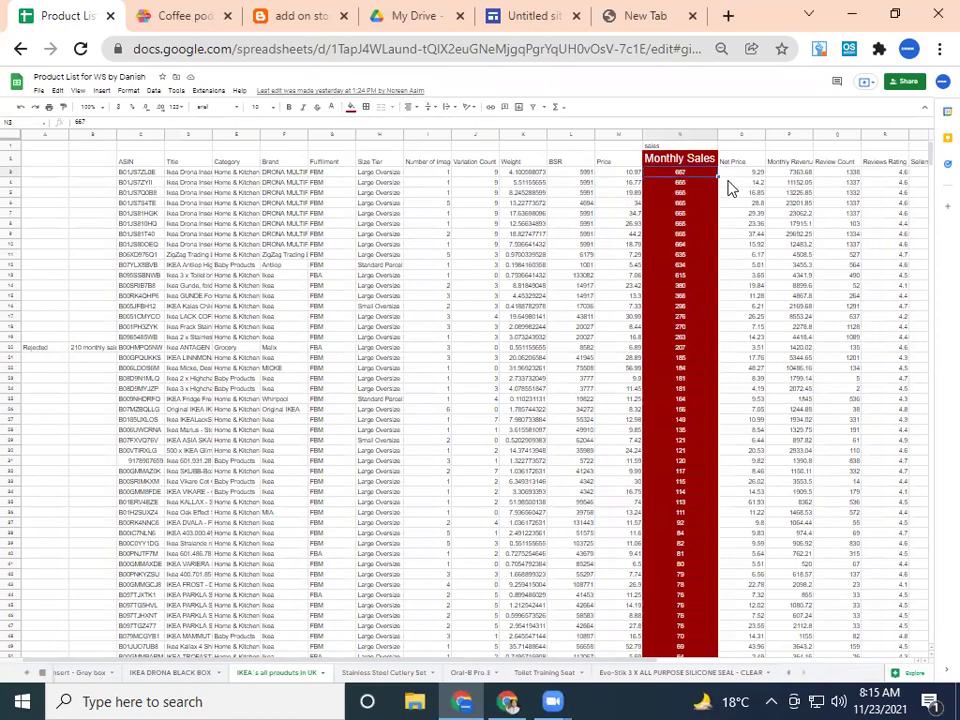
pyautogui.click(270, 110)
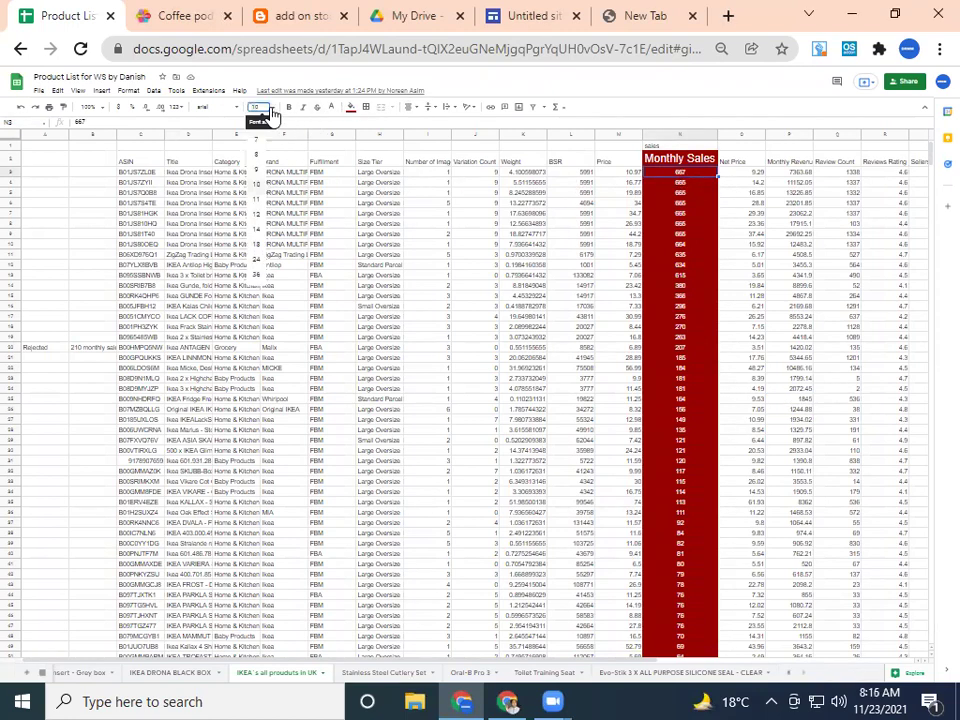
pyautogui.click(257, 261)
pyautogui.click(408, 327)
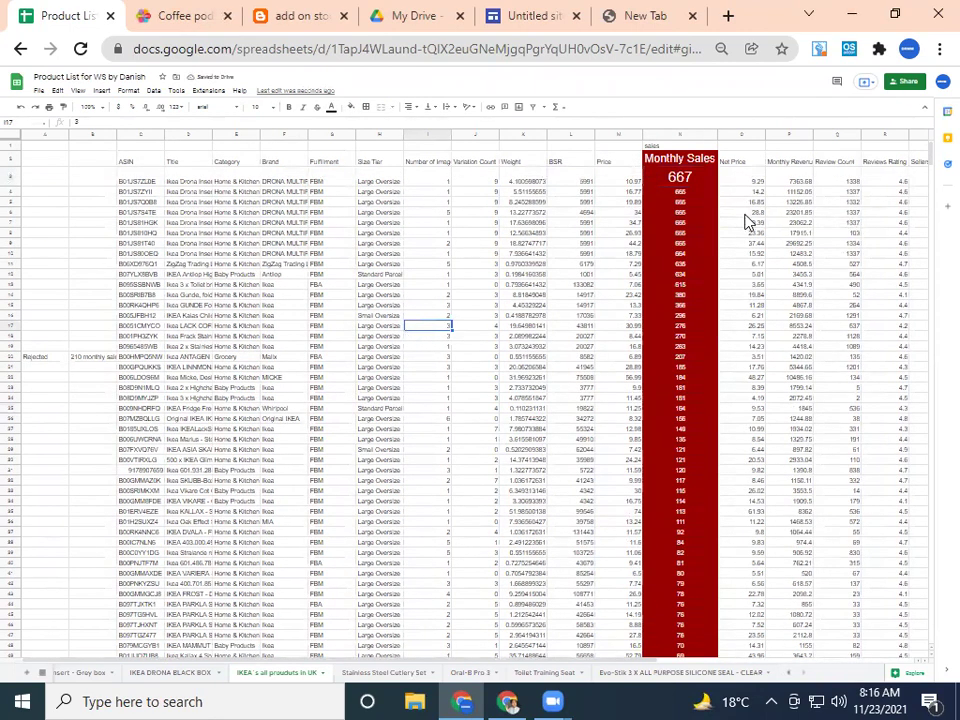
pyautogui.click(597, 389)
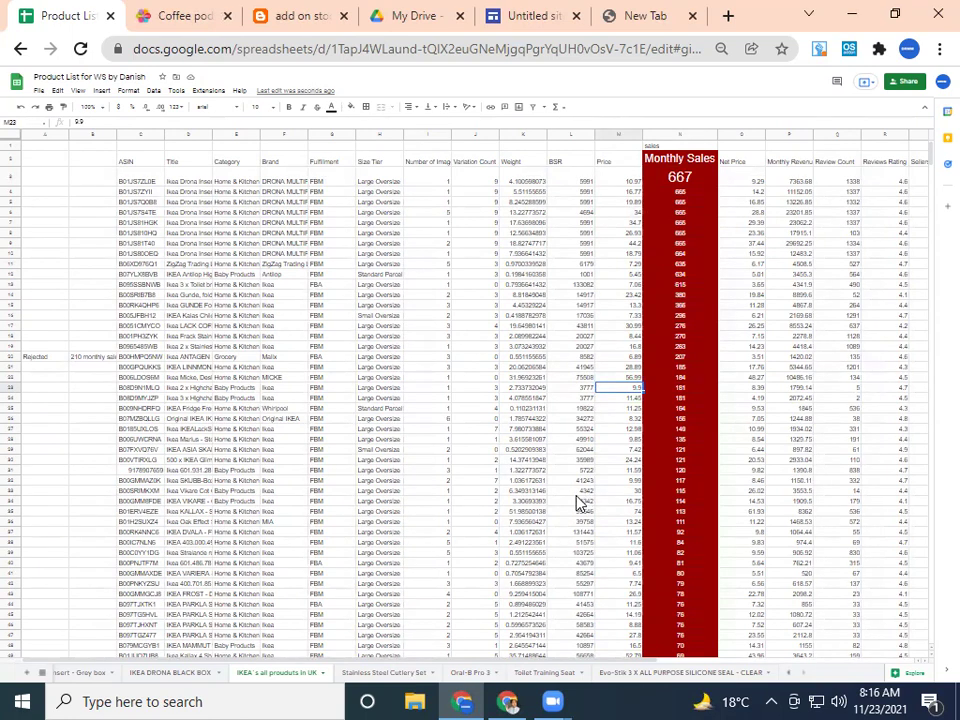
# - Show the Stainless Steel Cutlery Set, Oral-B Pro 3, Toilet Training Seat and Evo-Stik product sheets one after another
pyautogui.click(388, 675)
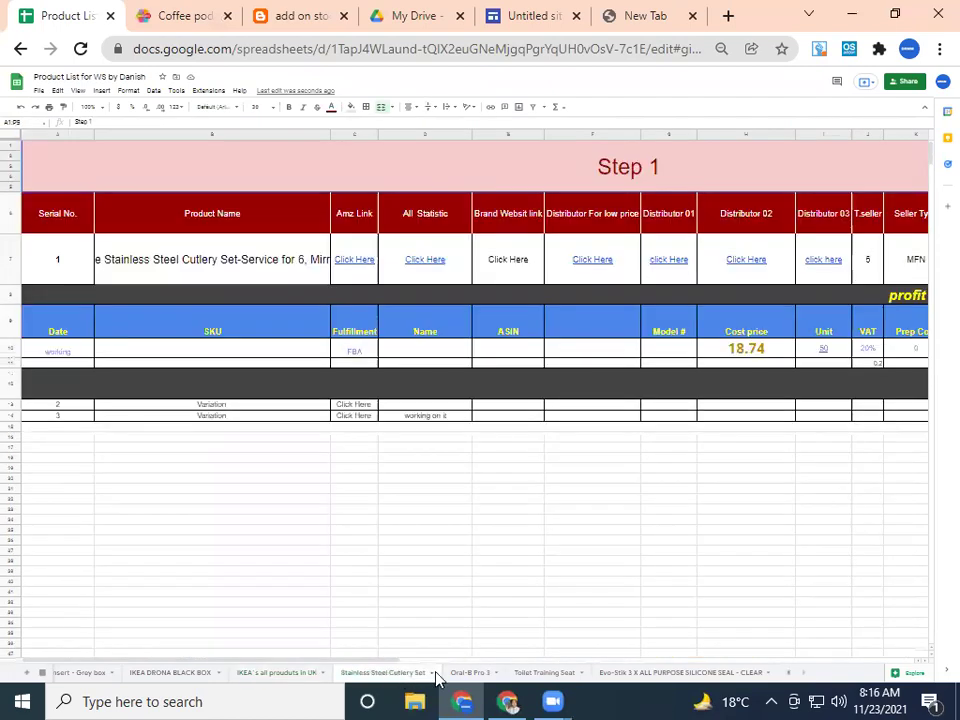
pyautogui.click(470, 673)
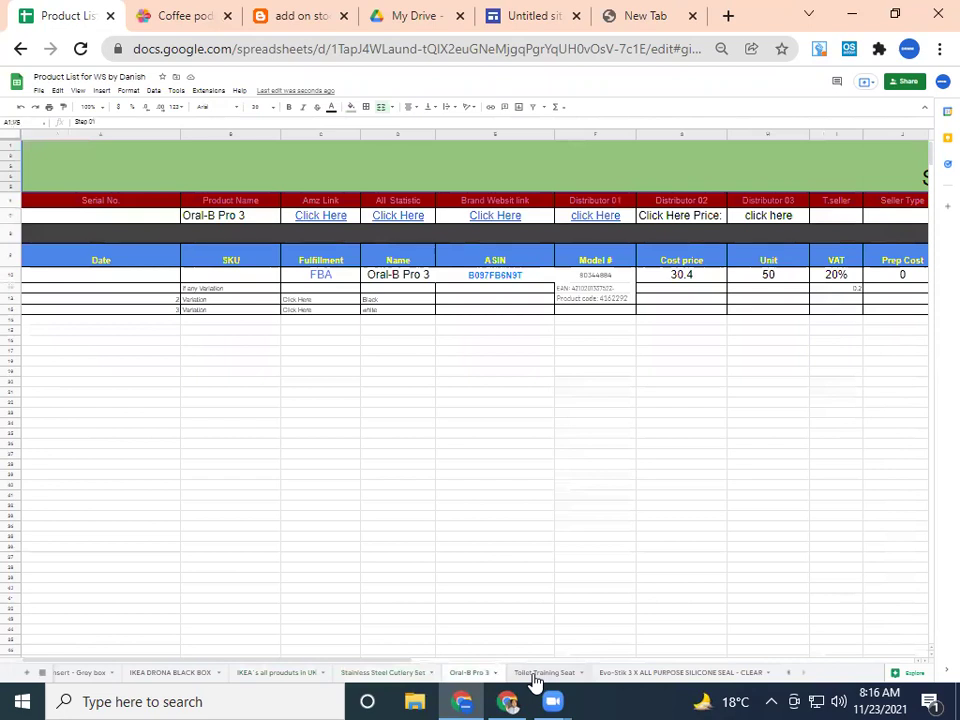
pyautogui.click(540, 673)
pyautogui.click(660, 676)
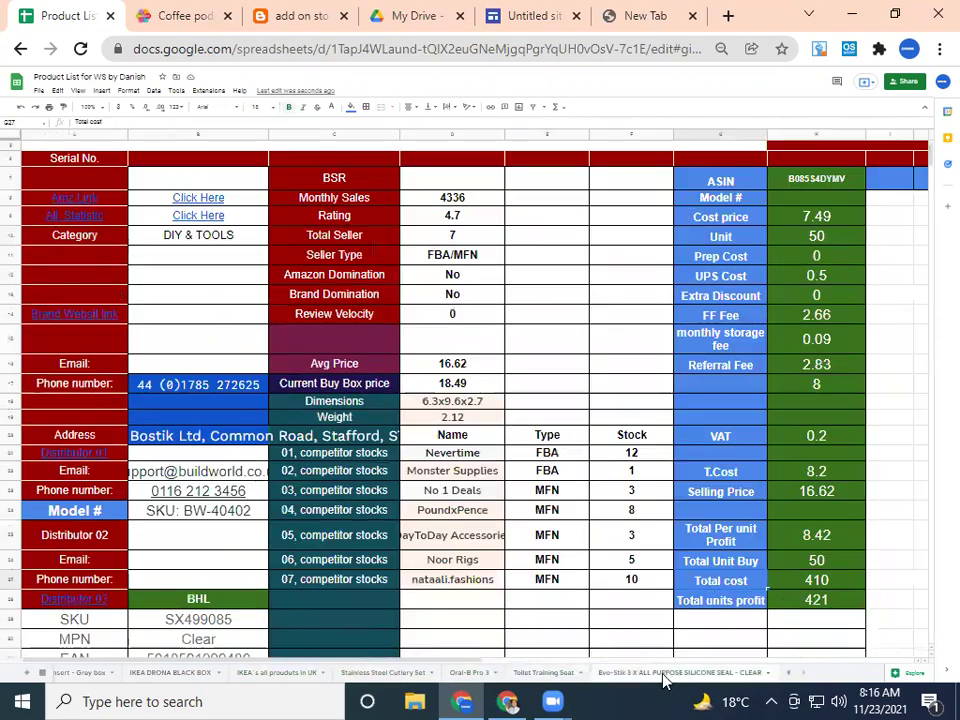
# - Jump to the PAMPERS sheet from the full sheet list and show the following sheets through to Stainless Steel Cutlery Set
pyautogui.click(41, 672)
pyautogui.scroll(2, 114, 595)
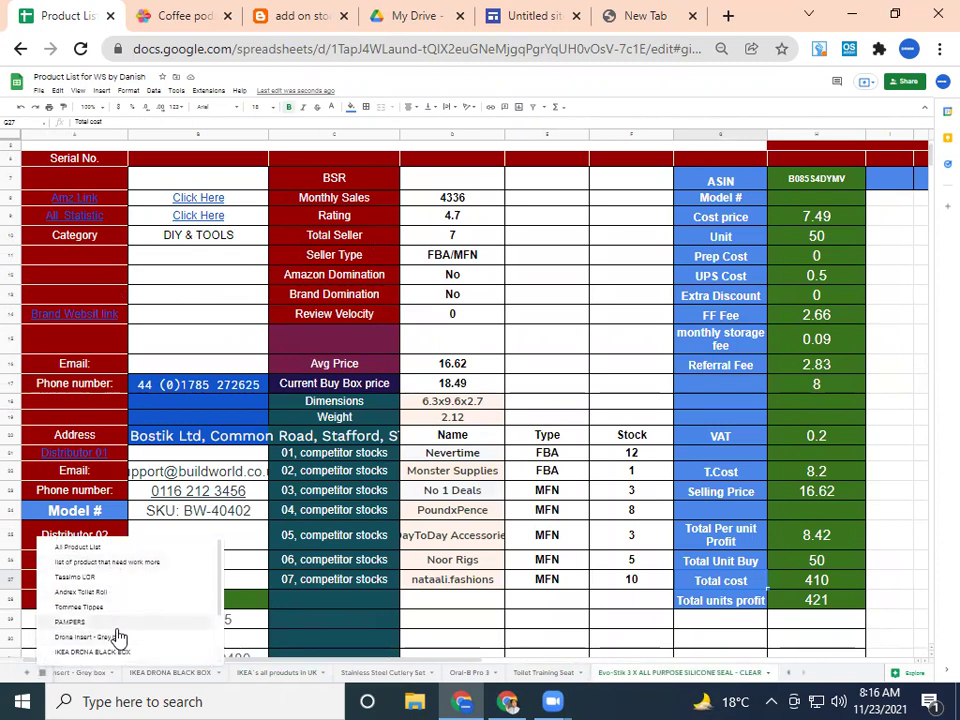
pyautogui.click(116, 625)
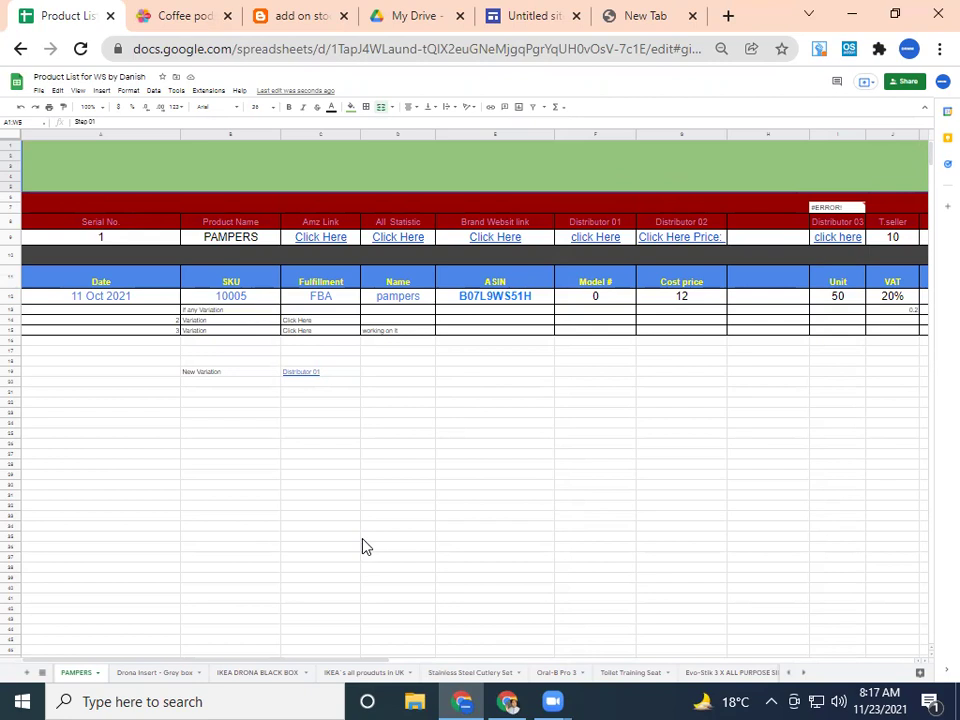
pyautogui.click(152, 673)
pyautogui.click(262, 673)
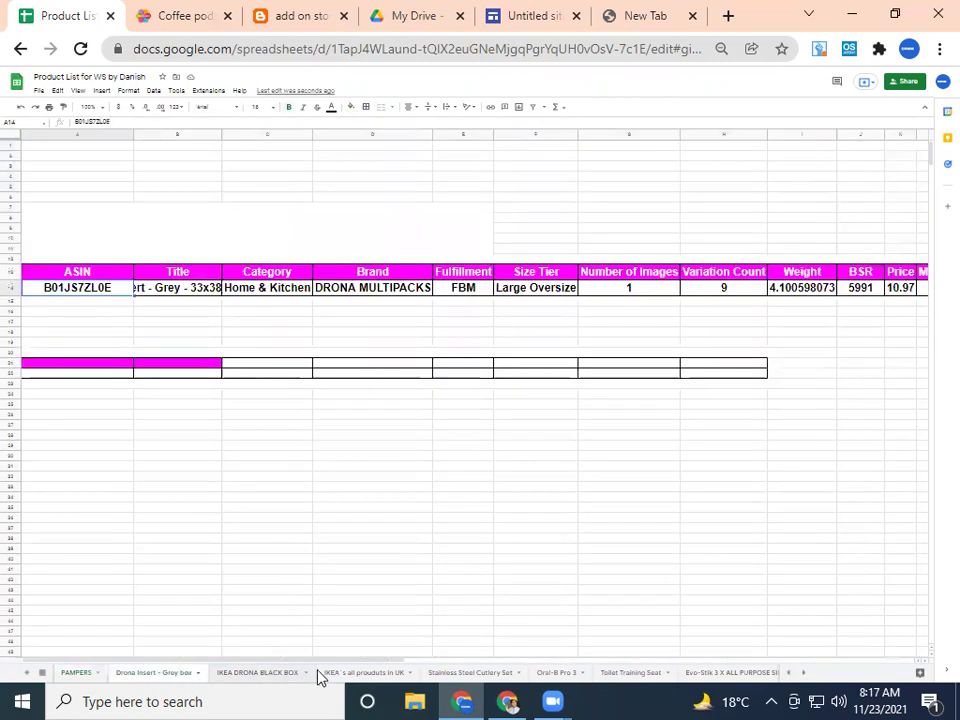
pyautogui.click(360, 673)
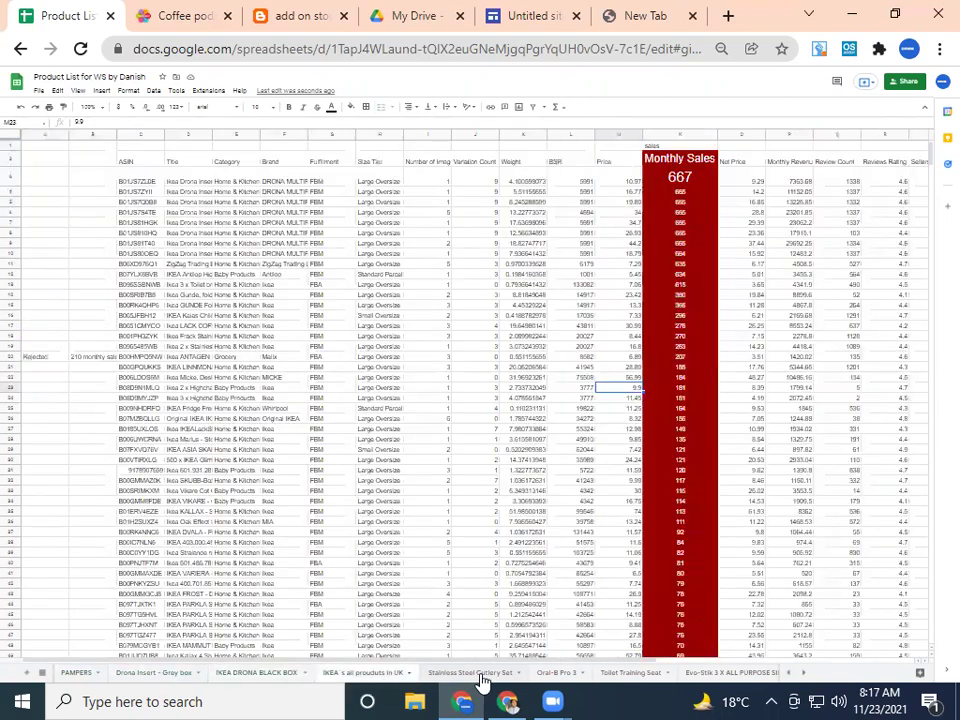
pyautogui.click(481, 674)
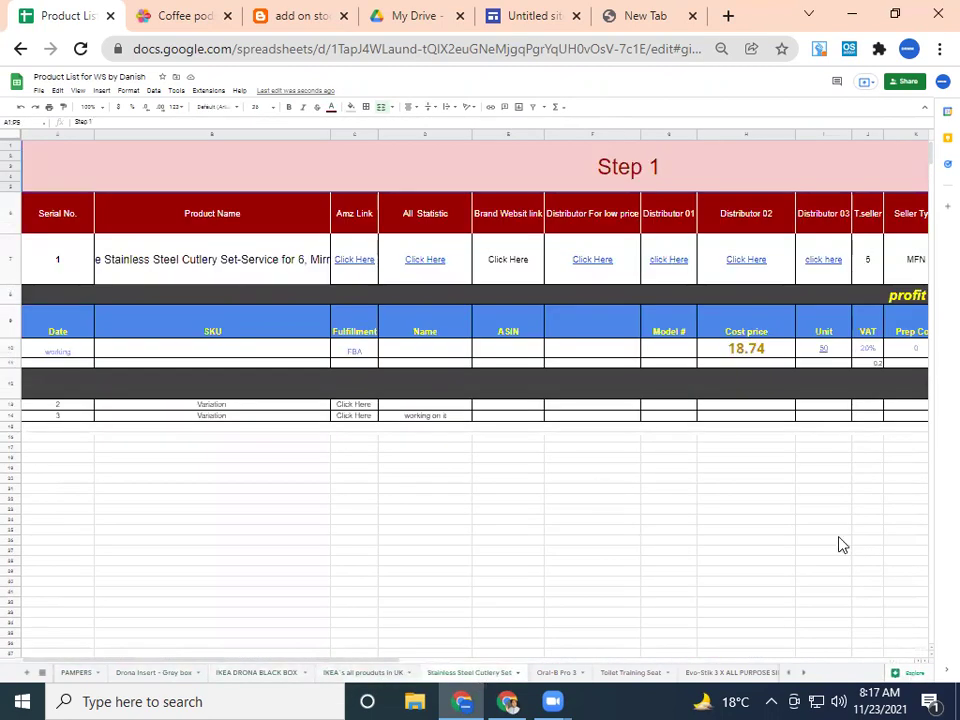
# - Switch to the empty browser tab
pyautogui.click(657, 8)
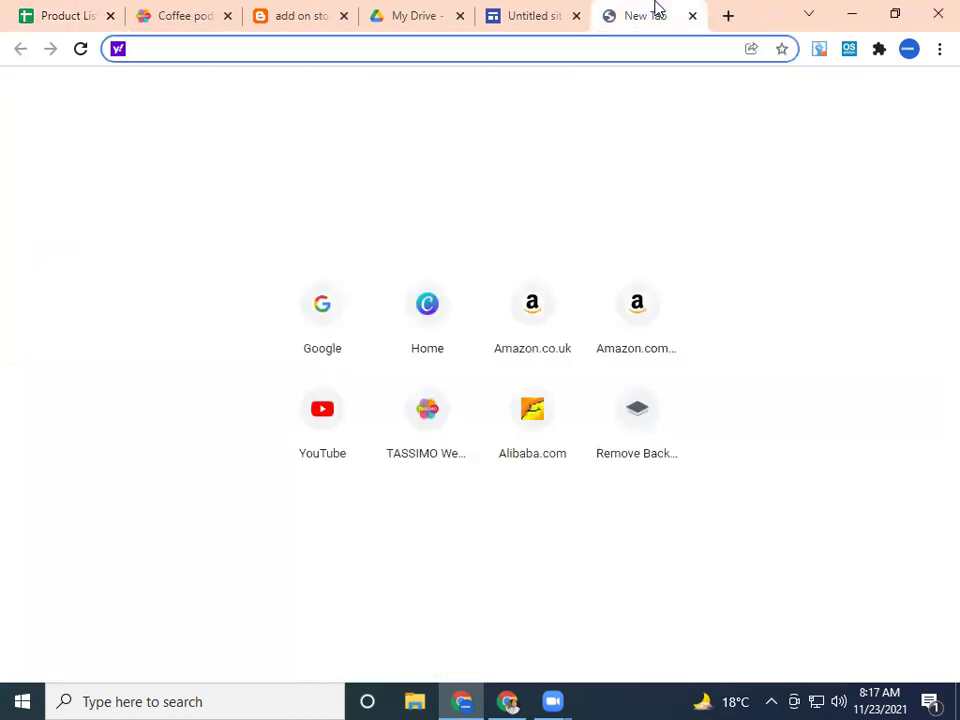